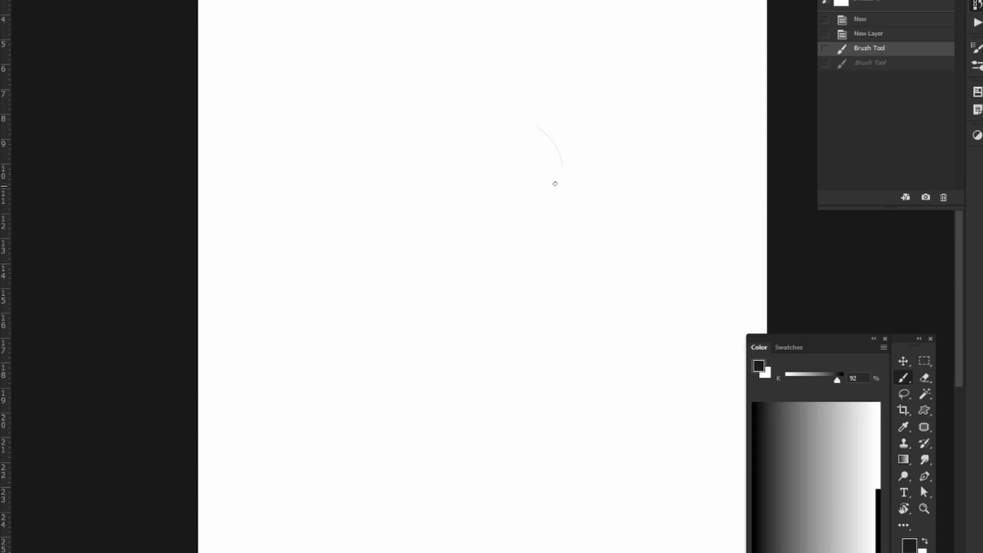
Erase the stray arc and sketch a large head circle with a horizontal eye line and a vertical centre line
key(e)
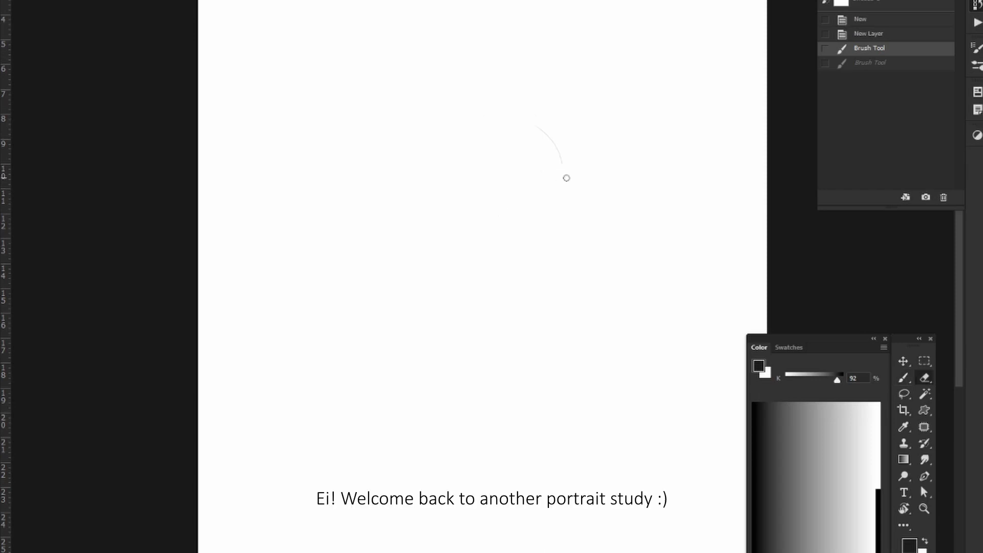
mouse_move(563, 184)
mouse_down()
mouse_move(476, 163)
mouse_move(503, 250)
mouse_up()
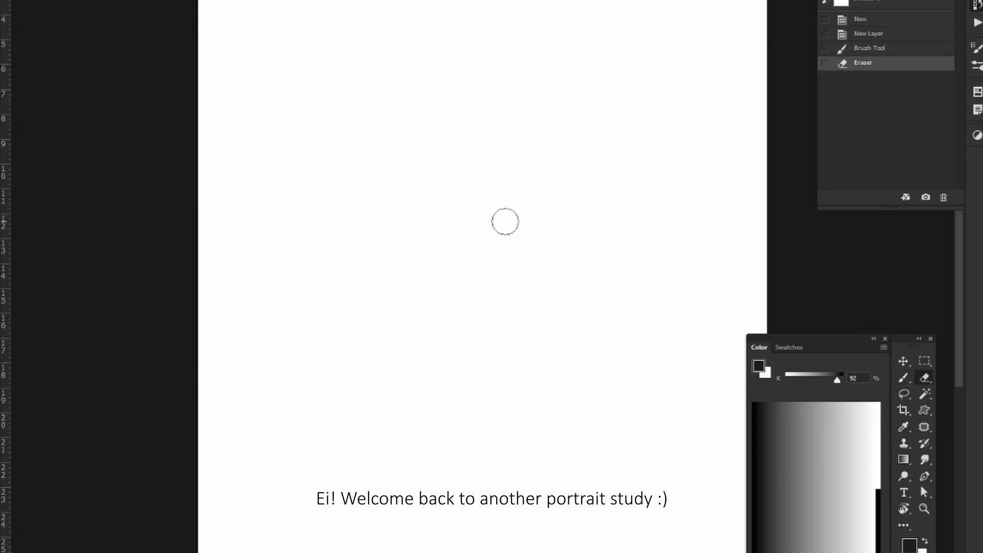
key(b)
drag(493, 376, 553, 202)
key(ctrl+z)
mouse_move(501, 135)
mouse_down()
mouse_move(413, 351)
mouse_move(555, 161)
mouse_up()
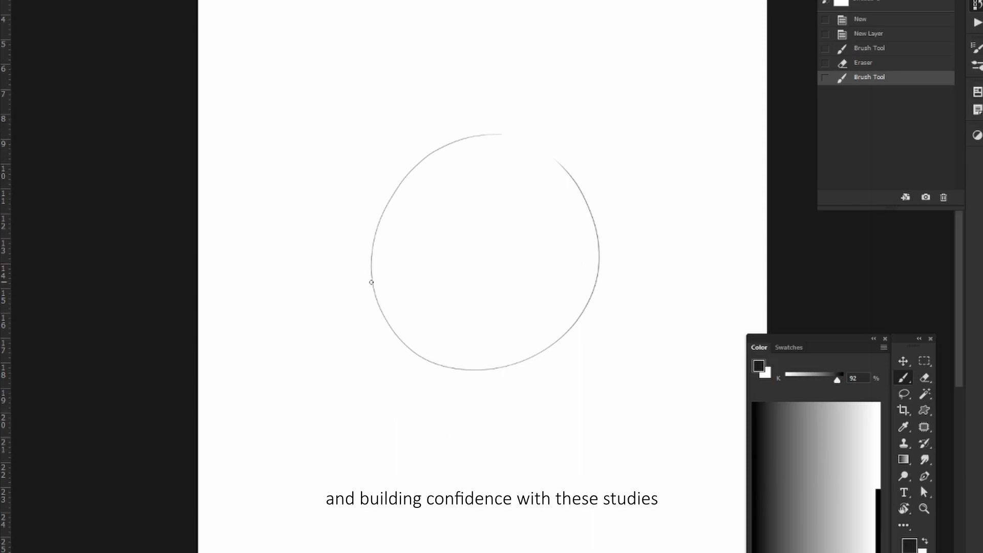
drag(378, 278, 587, 279)
drag(468, 215, 463, 441)
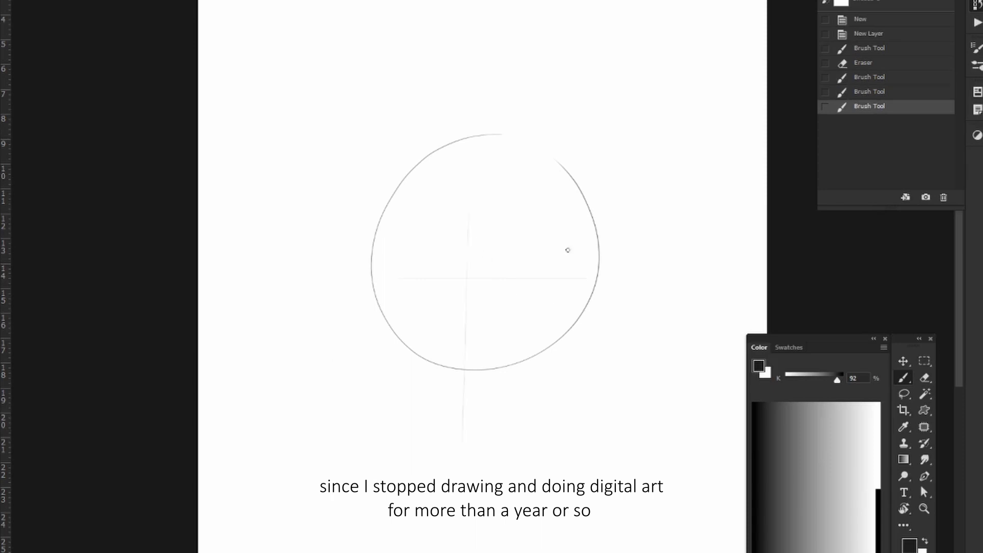
Sketch two almond-shaped eye outlines along the horizontal guide, one on each side of the centre line
click(442, 261)
mouse_move(398, 272)
mouse_down()
mouse_move(440, 273)
mouse_move(440, 256)
mouse_move(437, 277)
mouse_up()
key(e)
key(b)
drag(500, 276, 545, 279)
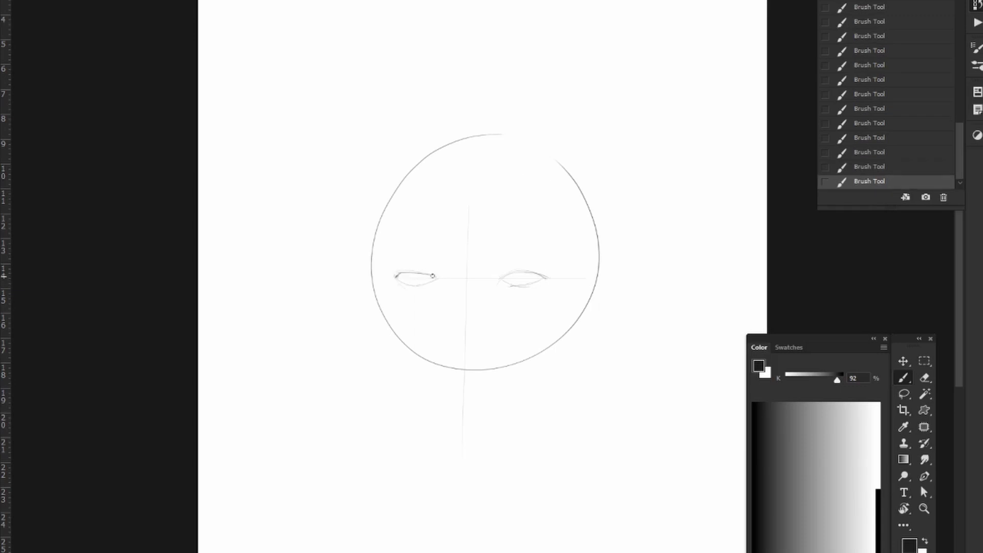
Detail both eyes with irises, lids and darker lash lines, and sketch hatched eyebrows above them
mouse_move(432, 276)
mouse_down()
mouse_move(410, 277)
mouse_move(409, 287)
mouse_up()
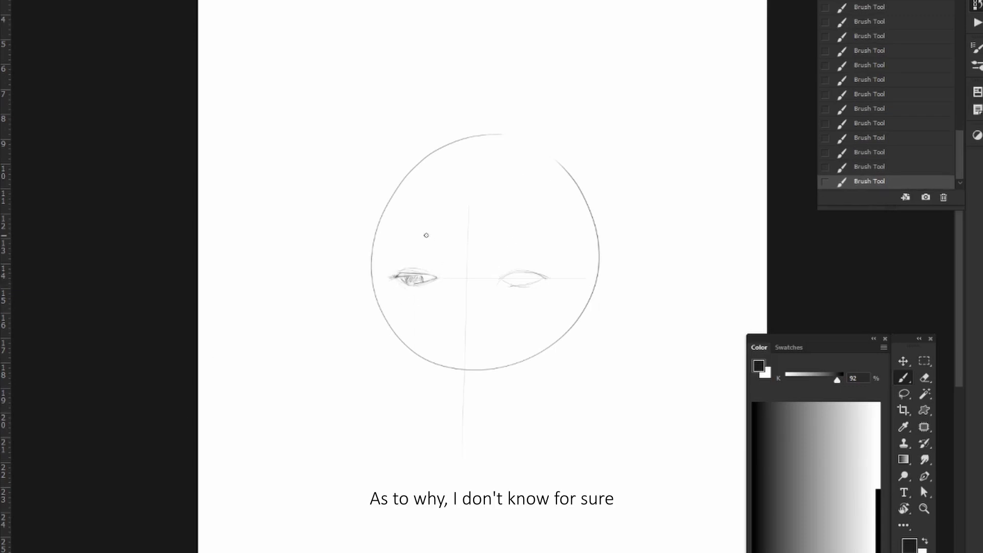
drag(387, 237, 437, 234)
mouse_move(502, 280)
mouse_down()
mouse_move(551, 278)
mouse_move(517, 270)
mouse_up()
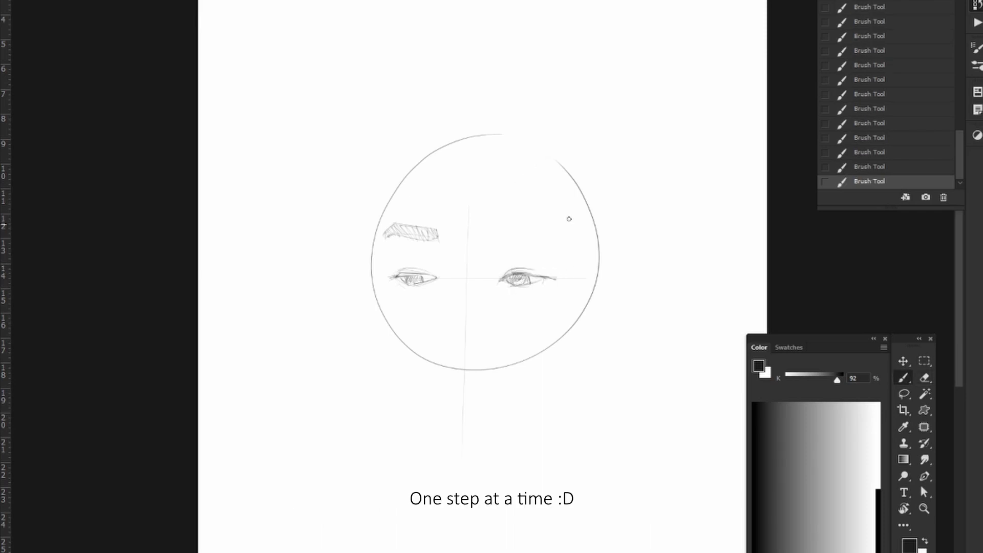
drag(424, 276, 392, 275)
drag(512, 290, 547, 283)
mouse_move(500, 238)
mouse_down()
mouse_move(559, 229)
mouse_move(514, 234)
mouse_move(562, 238)
mouse_move(562, 264)
mouse_up()
Lasso the eyes and eyebrows, move them slightly higher in the circle, and deselect them
key(l)
key(v)
key(ctrl+d)
Sketch the nose with a bridge line from the left eye's inner corner and shaded nostrils
key(b)
mouse_move(444, 250)
mouse_down()
mouse_move(448, 282)
mouse_move(438, 324)
mouse_move(459, 353)
mouse_move(460, 335)
mouse_move(469, 337)
mouse_move(441, 344)
mouse_up()
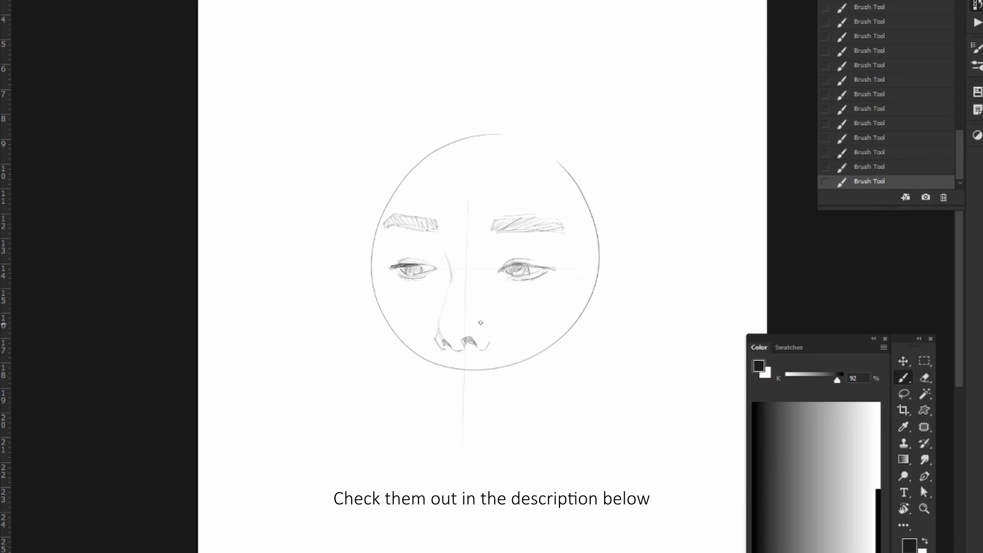
Undo and restore the latest nose strokes to compare versions of the nose
key(ctrl+z)
key(ctrl+z)
key(ctrl+z)
key(ctrl+z)
key(ctrl+z)
key(ctrl+shift+z)
key(ctrl+shift+z)
key(ctrl+shift+z)
key(ctrl+shift+z)
key(ctrl+shift+z)
key(ctrl+z)
key(ctrl+z)
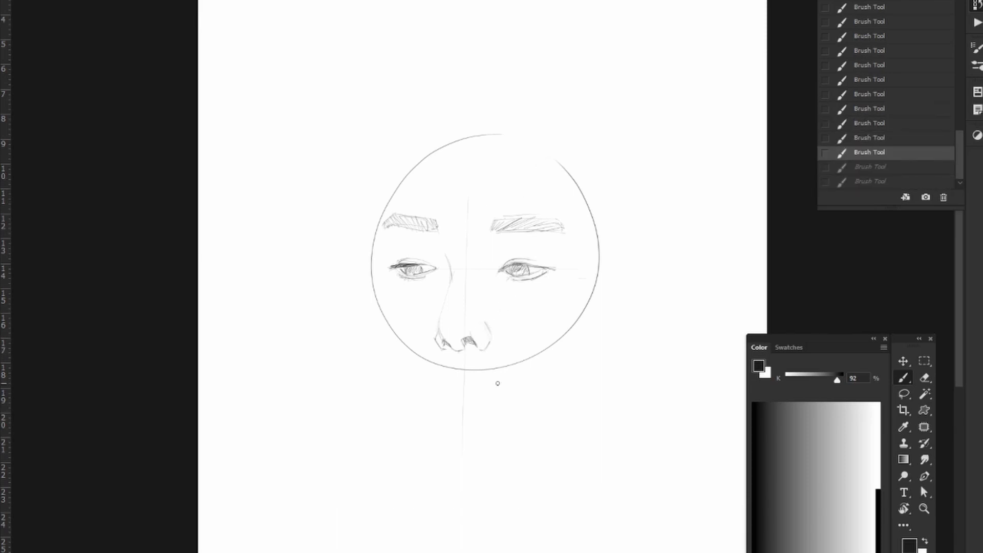
key(ctrl+shift+z)
key(ctrl+shift+z)
Sketch the face contour from the left brow around the chin to the right jaw, and draw the lips
mouse_move(379, 222)
mouse_down()
mouse_move(382, 311)
mouse_move(399, 387)
mouse_move(410, 415)
mouse_up()
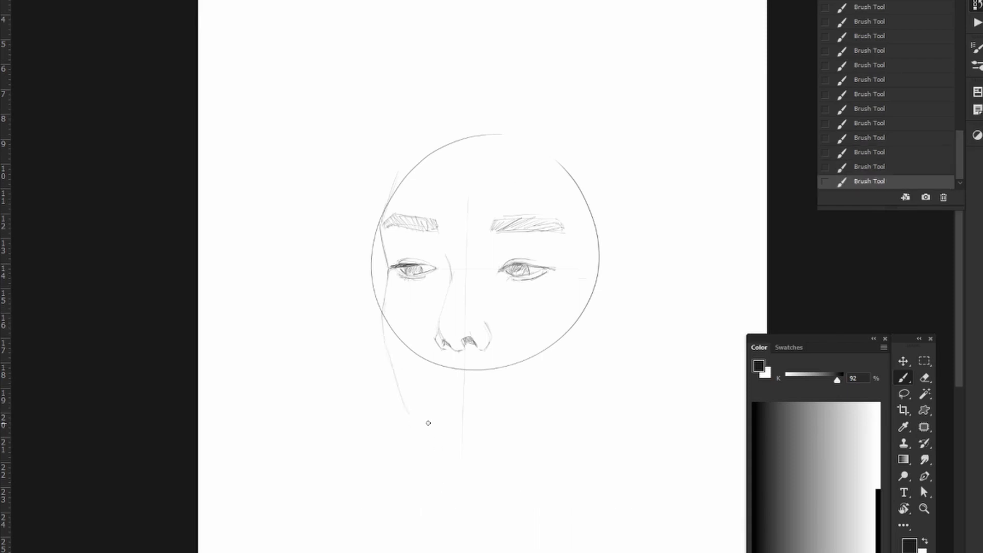
mouse_move(444, 452)
mouse_down()
mouse_move(502, 459)
mouse_move(578, 404)
mouse_up()
mouse_move(437, 408)
mouse_down()
mouse_move(447, 421)
mouse_move(473, 421)
mouse_up()
Erase the construction circle around the face and sketch a curved hairline with fringe strands across the forehead
key(e)
mouse_move(594, 266)
mouse_down()
mouse_move(484, 351)
mouse_move(373, 314)
mouse_move(601, 333)
mouse_up()
key(b)
mouse_move(379, 215)
mouse_down()
mouse_move(391, 160)
mouse_move(557, 186)
mouse_move(533, 137)
mouse_move(533, 174)
mouse_up()
Narrow the sketch slightly with Free Transform and redraw the left face contour from temple to chin
key(ctrl+t)
key(Return)
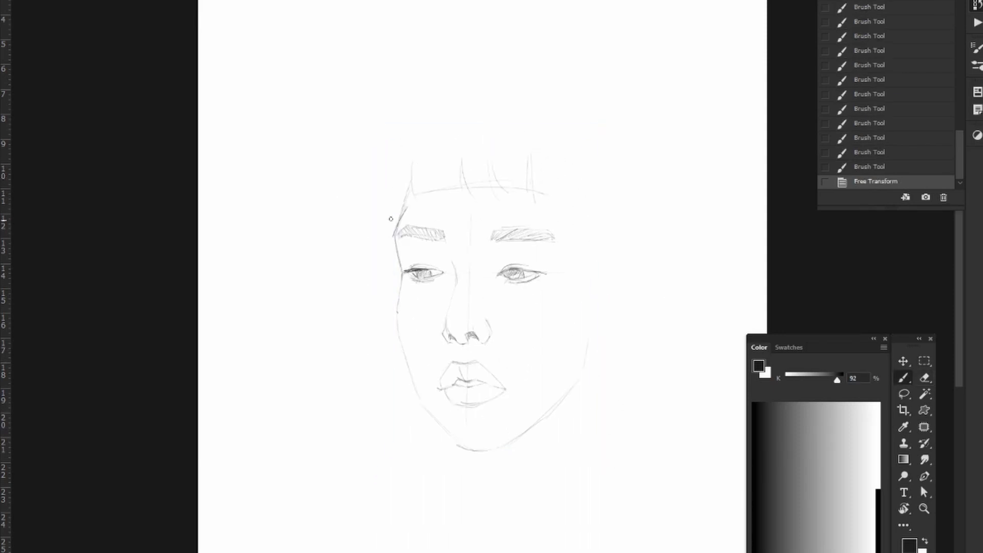
drag(412, 187, 395, 239)
drag(404, 279, 392, 329)
mouse_move(416, 400)
mouse_down()
mouse_move(392, 327)
mouse_move(441, 389)
mouse_move(413, 415)
mouse_move(451, 448)
mouse_up()
Erase and redraw the chin and right jawline, and draw a hair strand sweeping outward from the right temple
key(e)
key(b)
key(e)
mouse_move(460, 451)
mouse_down()
mouse_move(484, 452)
mouse_move(592, 382)
mouse_move(566, 243)
mouse_move(613, 307)
mouse_up()
key(b)
key(e)
key(b)
drag(594, 292, 625, 317)
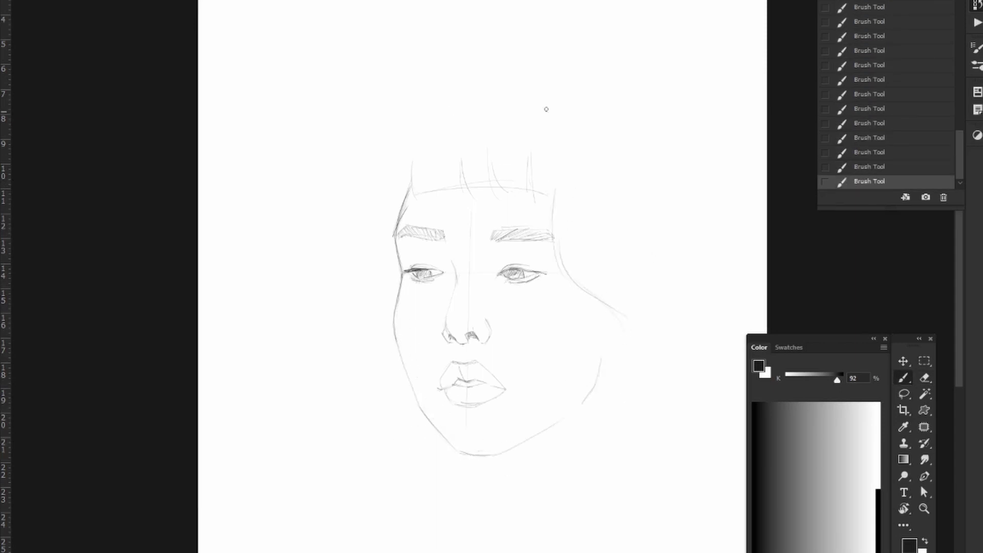
Outline the crown of the hair above the fringe and erase the vertical guide line through the face
drag(533, 89, 405, 169)
key(e)
drag(461, 268, 466, 433)
key(b)
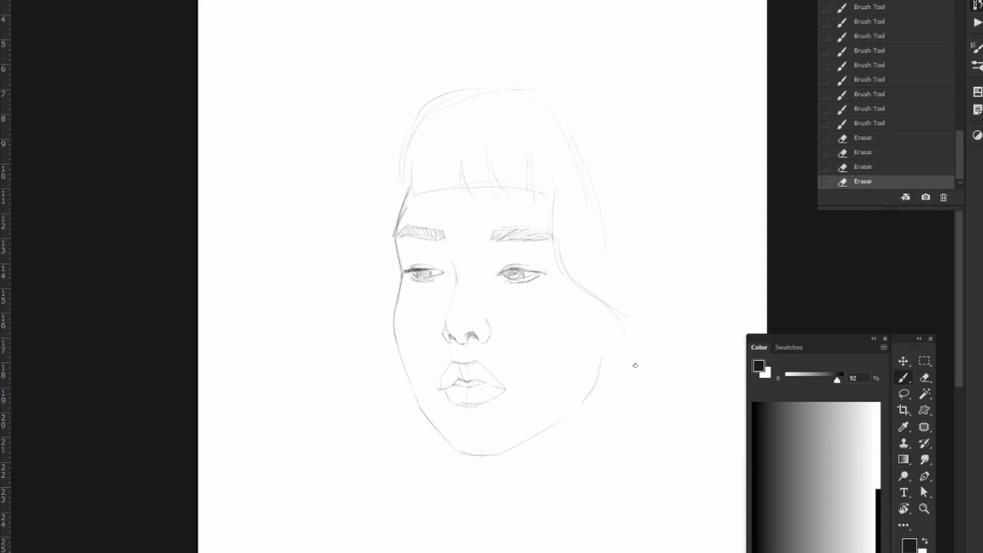
Draw the wavy hair locks beside the right cheek, curling inward at the jaw
drag(561, 359, 580, 349)
mouse_move(622, 320)
mouse_down()
mouse_move(564, 366)
mouse_move(585, 390)
mouse_up()
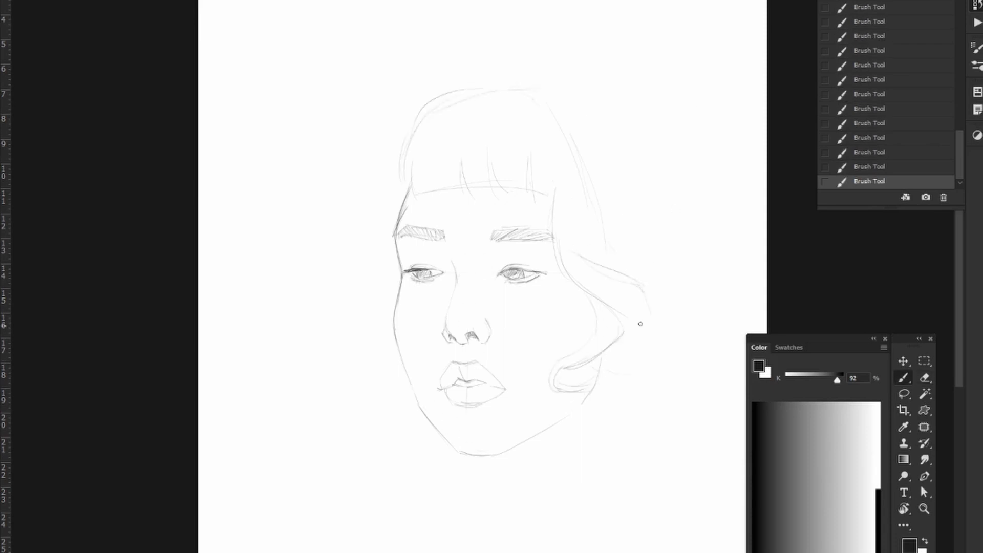
mouse_move(640, 323)
mouse_down()
mouse_move(591, 366)
mouse_move(658, 374)
mouse_up()
drag(653, 241, 666, 405)
Shift the whole sketch to the left on the canvas with Free Transform
key(ctrl+t)
drag(625, 358, 595, 361)
key(Return)
Sketch the outer outline of the wavy bob on both sides of the head, with curled ends at jaw level
mouse_move(714, 384)
mouse_down()
mouse_move(694, 272)
mouse_move(646, 187)
mouse_up()
mouse_move(653, 225)
mouse_down()
mouse_move(510, 65)
mouse_move(621, 127)
mouse_up()
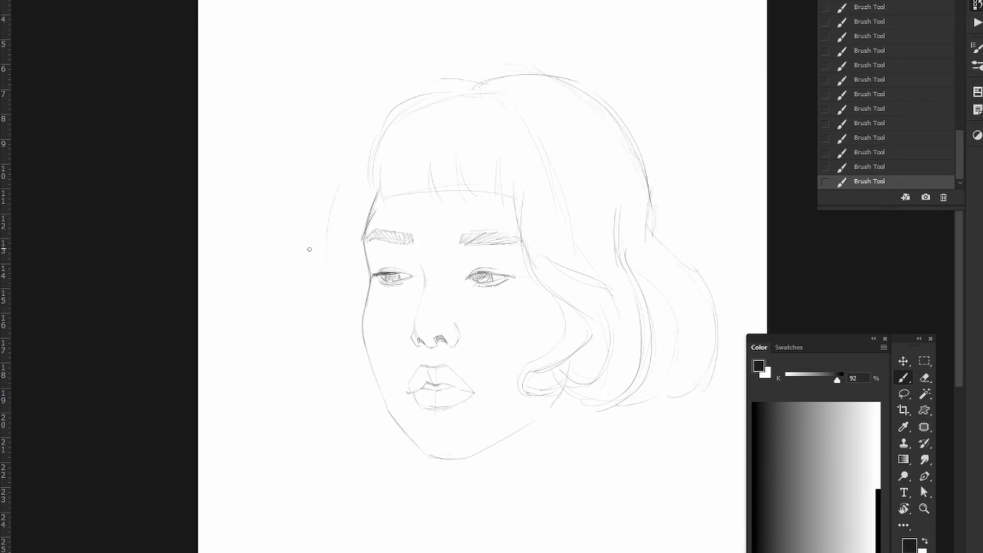
drag(400, 116, 312, 236)
mouse_move(334, 165)
mouse_down()
mouse_move(330, 285)
mouse_move(353, 350)
mouse_up()
drag(327, 388, 362, 353)
drag(359, 407, 381, 392)
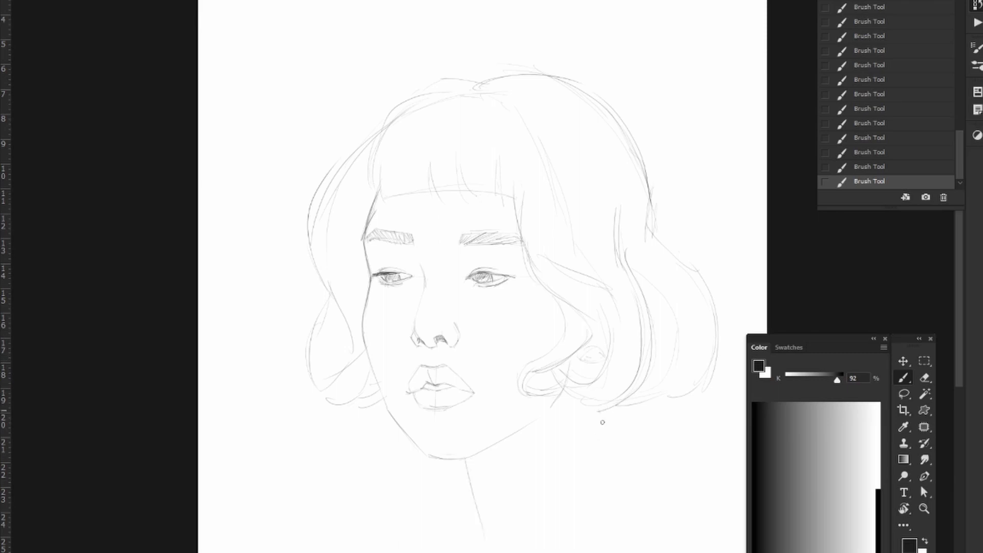
Sketch the right neck line below the hair and add strands to the left curl
drag(602, 422, 614, 458)
mouse_move(361, 350)
mouse_down()
mouse_move(302, 355)
mouse_move(312, 333)
mouse_up()
drag(312, 333, 302, 379)
Scale the whole sketch down slightly and move it up with Free Transform
key(ctrl+t)
key(Return)
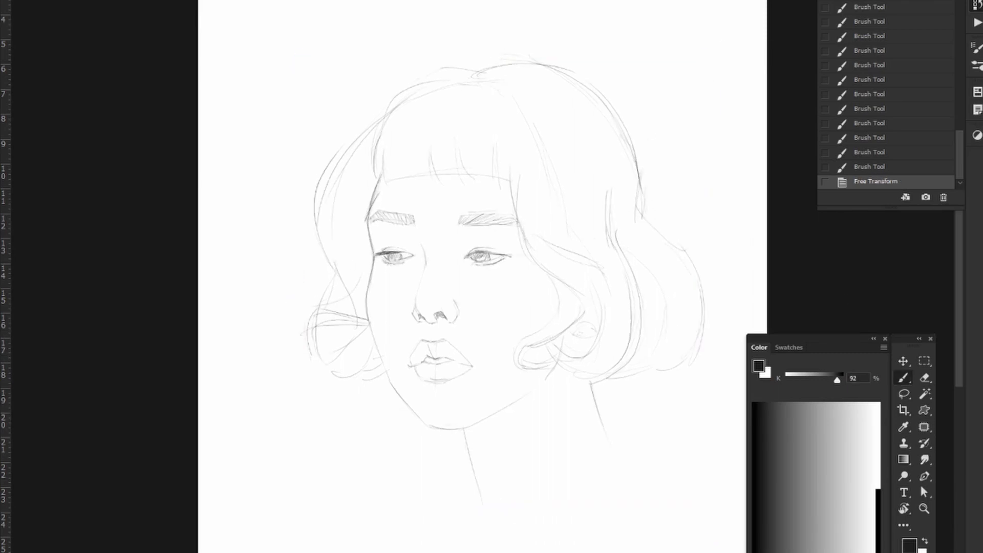
Erase the rough edges of the lips and redraw the mouth line, corners and upper lip
key(e)
key(b)
drag(468, 358, 481, 365)
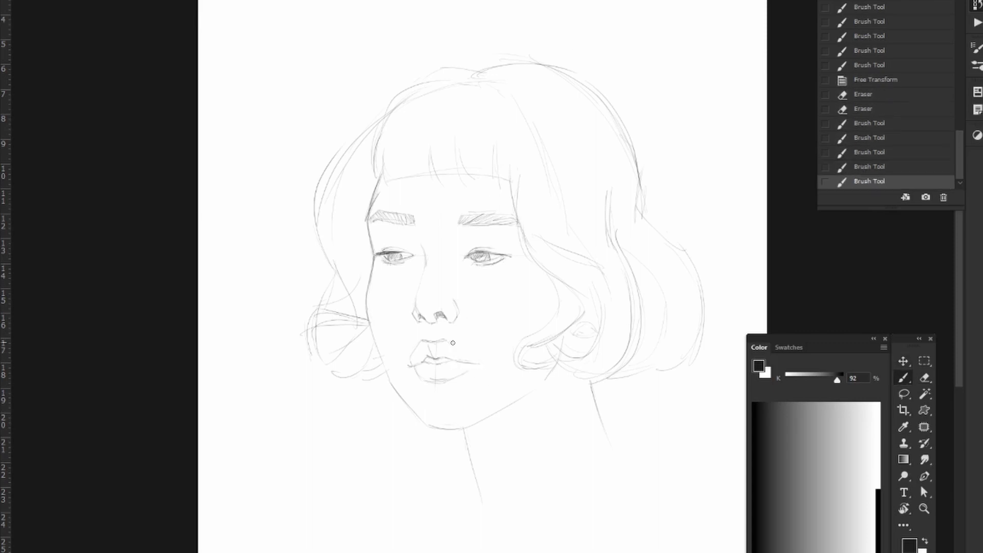
drag(410, 364, 444, 365)
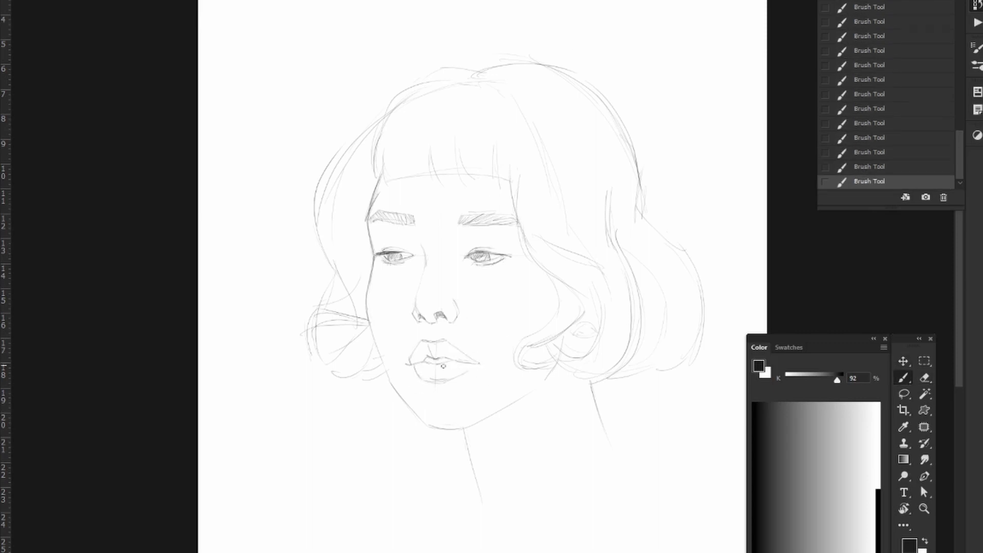
Erase and redraw the outer corner and lower lid of the right eye
key(e)
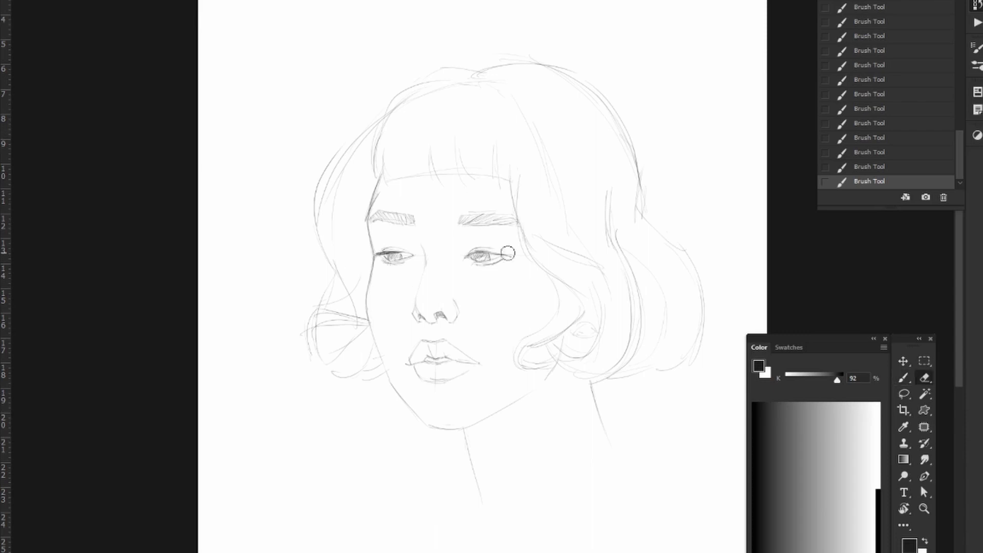
key(b)
mouse_move(492, 258)
mouse_down()
mouse_move(512, 254)
mouse_move(480, 266)
mouse_up()
key(ctrl+z)
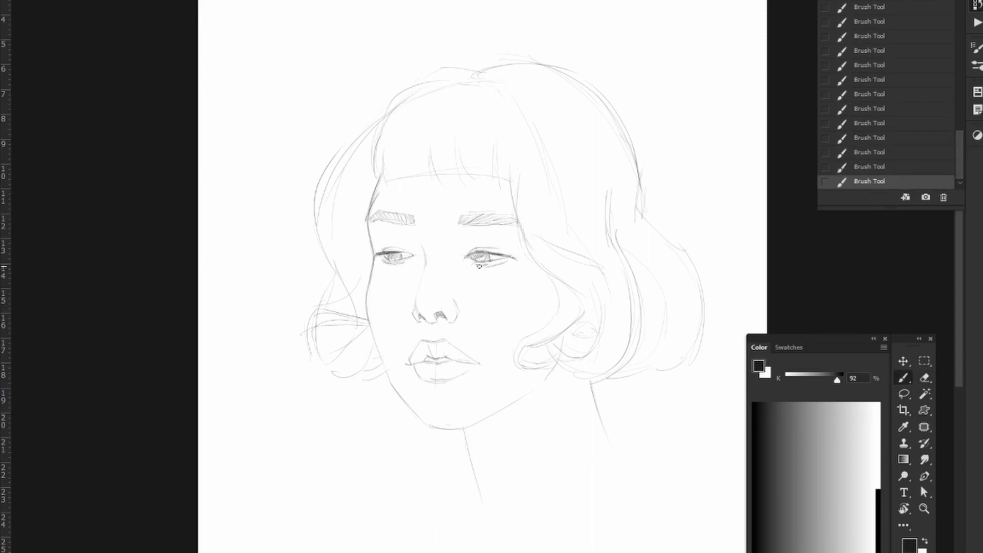
key(e)
key(b)
key(ctrl+z)
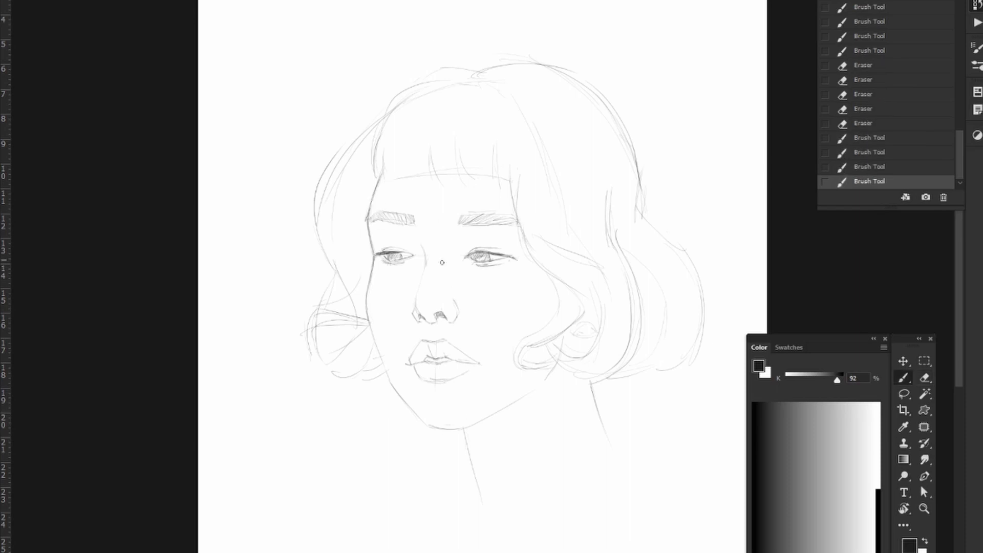
Clean up the left cheek edge and redraw the face contour darker from the cheekbone around the chin to the right jaw
key(e)
drag(359, 287, 370, 338)
key(b)
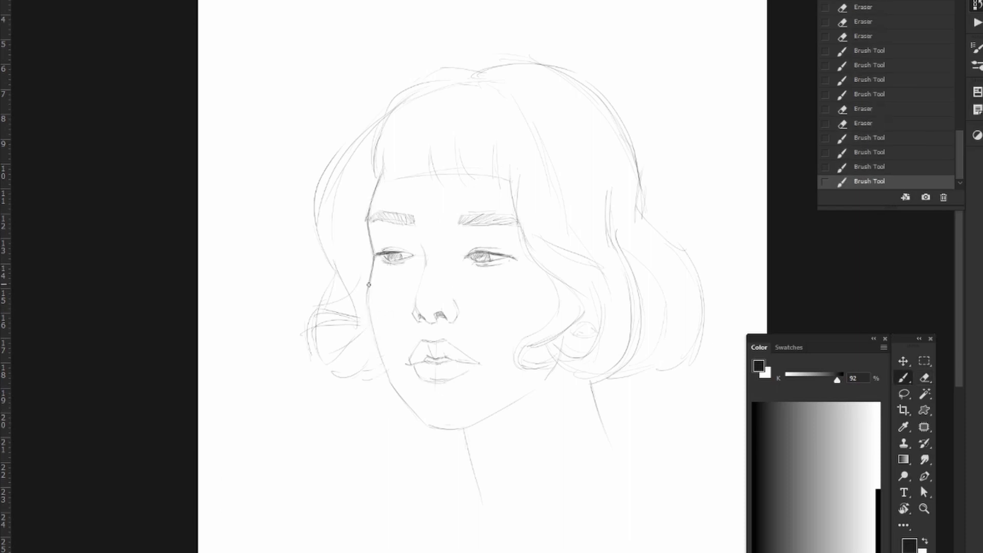
mouse_move(369, 281)
mouse_down()
mouse_move(392, 387)
mouse_move(425, 424)
mouse_move(492, 416)
mouse_move(548, 380)
mouse_up()
key(ctrl+z)
key(ctrl+shift+z)
key(ctrl+z)
key(ctrl+shift+z)
Darken the left neck line and sketch a high folded collar around the neck
mouse_move(464, 430)
mouse_down()
mouse_move(484, 509)
mouse_move(468, 443)
mouse_move(623, 380)
mouse_up()
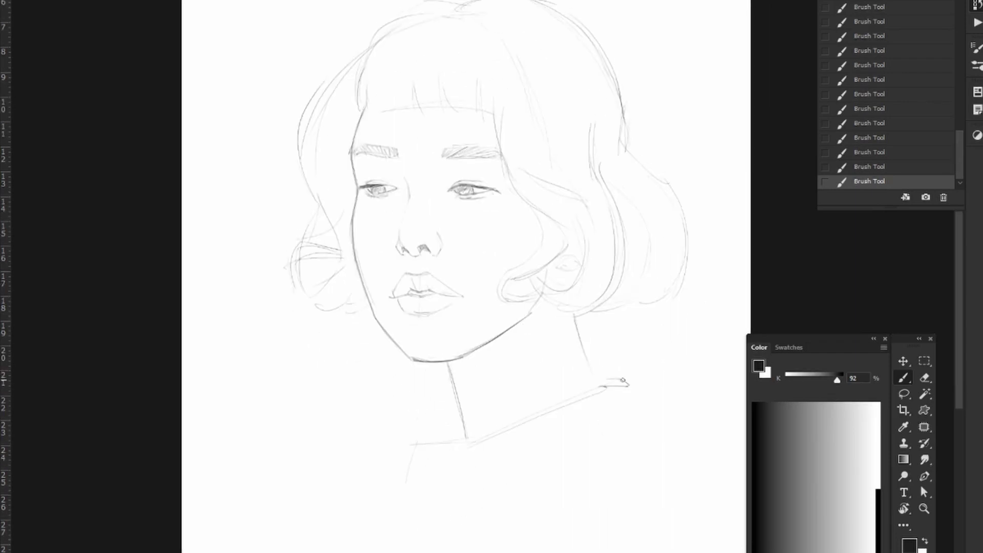
drag(404, 499, 402, 533)
drag(405, 532, 630, 438)
Erase the jawline end under the right curl and reposition the whole sketch slightly up and left with Free Transform
scroll(665, 377, up, 2)
key(e)
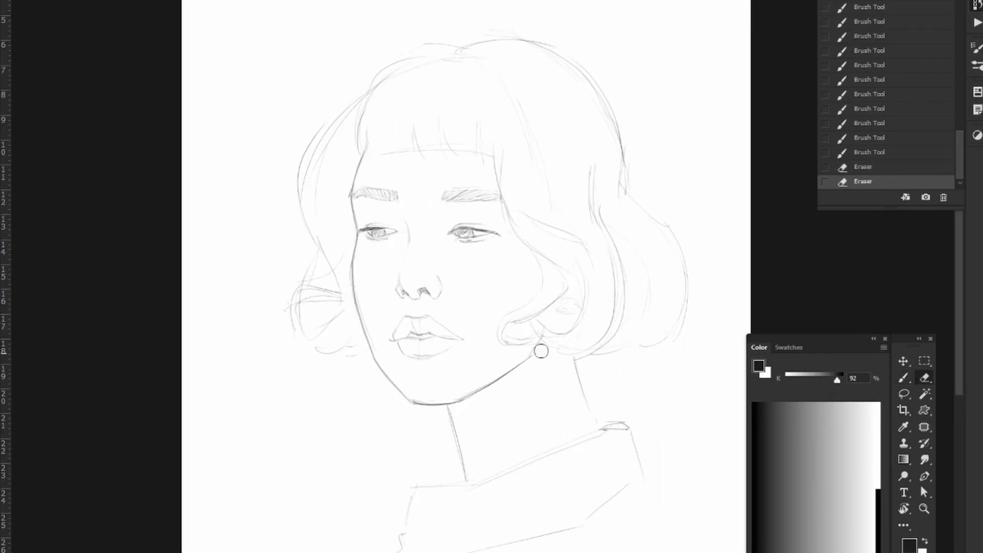
key(b)
key(ctrl+t)
key(Return)
key(ctrl+minus)
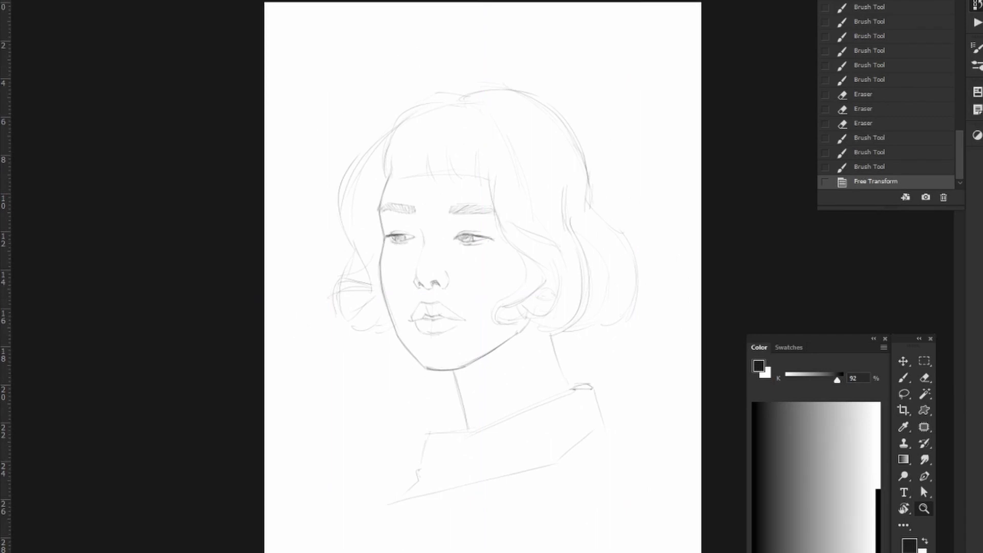
Flip the canvas horizontally and define the pointed fringe strands and the hair lock beside the cheek
key(ctrl+shift+h)
key(b)
drag(571, 115, 576, 172)
drag(527, 148, 579, 182)
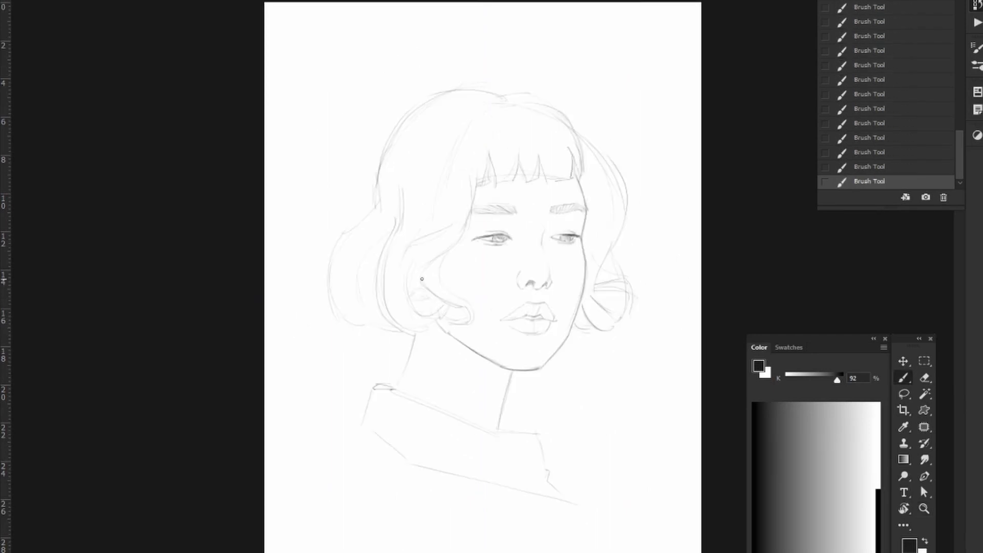
drag(404, 277, 476, 214)
Lasso the lips, nudge them slightly, and flip the canvas horizontally back
key(l)
drag(499, 300, 561, 332)
key(v)
drag(557, 315, 560, 318)
key(ctrl+shift+h)
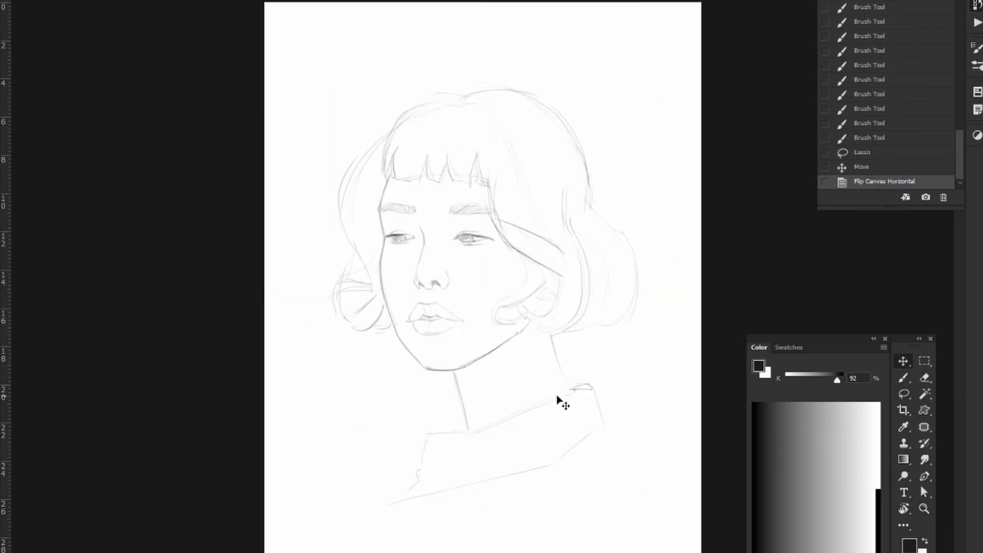
Flip the canvas horizontally, add small touch-up strokes at the cheek, and flip it back
key(ctrl+shift+h)
key(b)
drag(568, 274, 563, 302)
key(ctrl+shift+h)
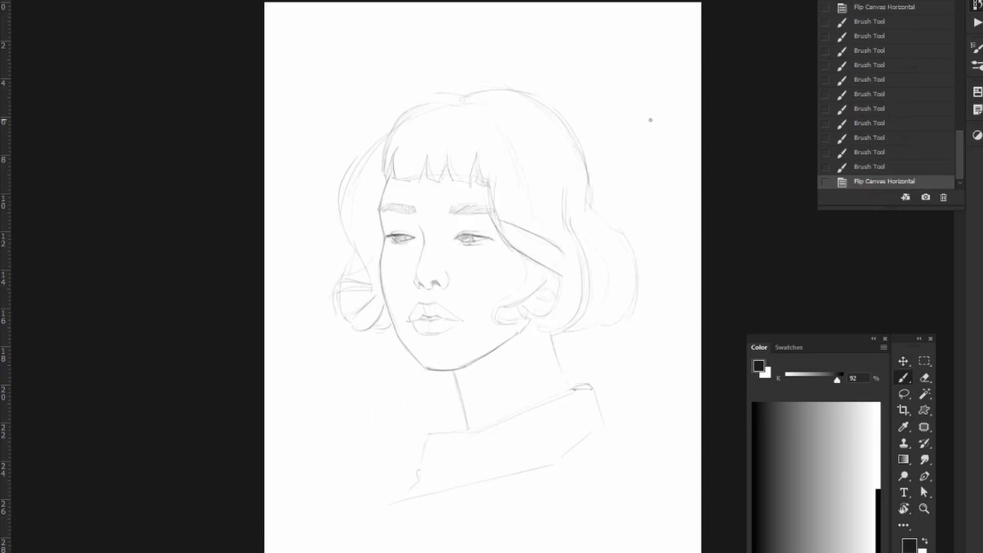
Reset the colours to default black and trace clean outlines over the crown, the right waves and curls, and the left hair side
key(d)
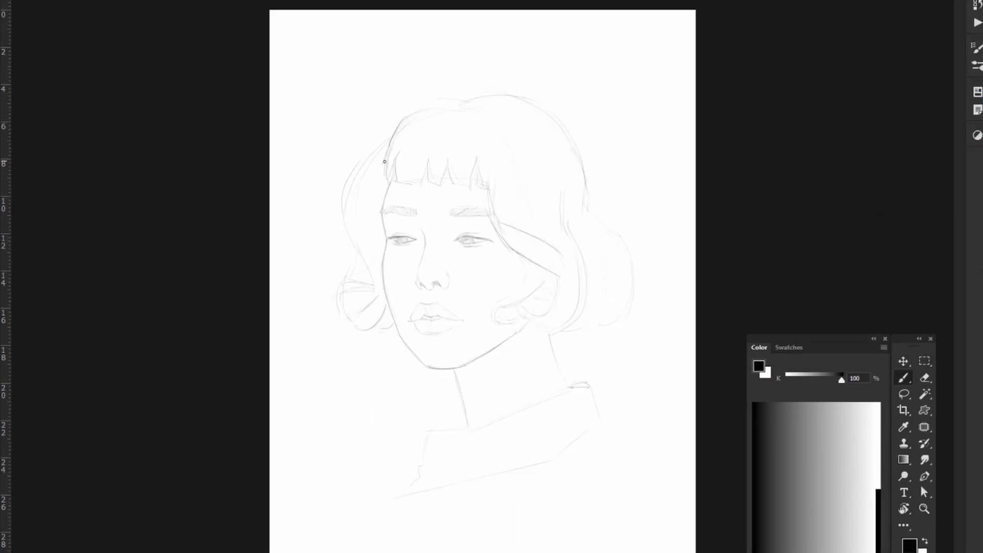
drag(404, 113, 584, 169)
drag(587, 210, 563, 327)
drag(523, 287, 568, 328)
drag(492, 190, 521, 218)
drag(527, 264, 515, 321)
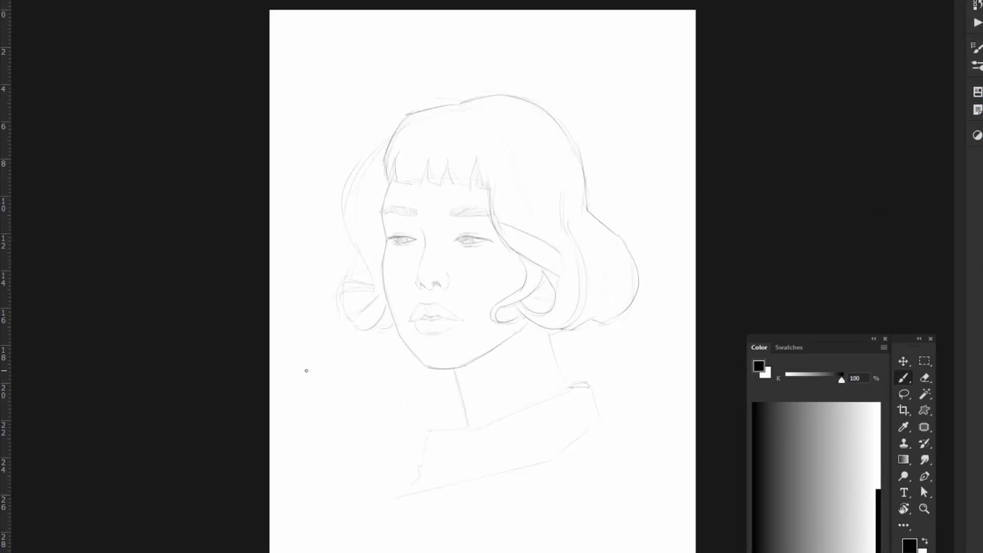
mouse_move(381, 149)
mouse_down()
mouse_move(359, 287)
mouse_move(384, 327)
mouse_up()
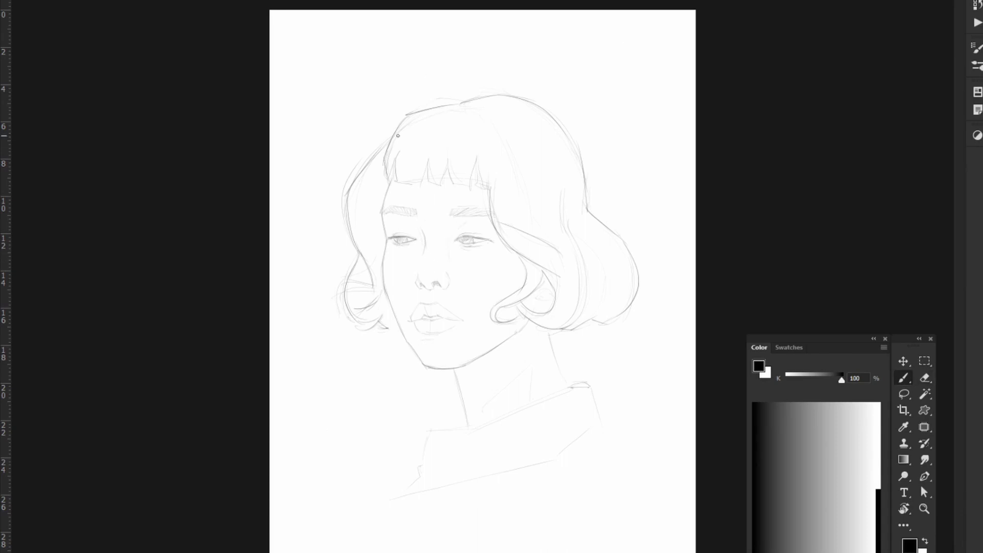
Undo the last brush stroke near the left eye's inner corner
scroll(414, 243, up, 2)
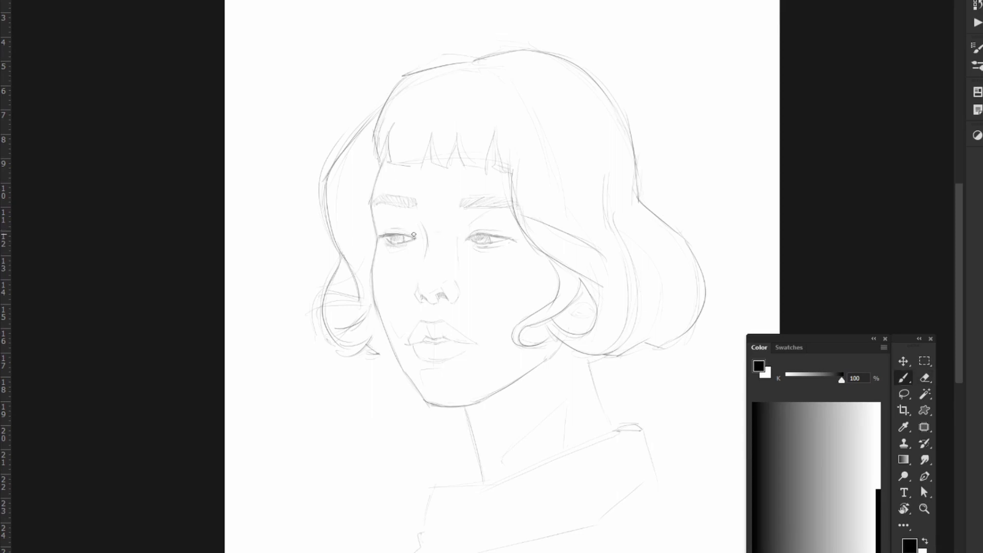
key(ctrl+z)
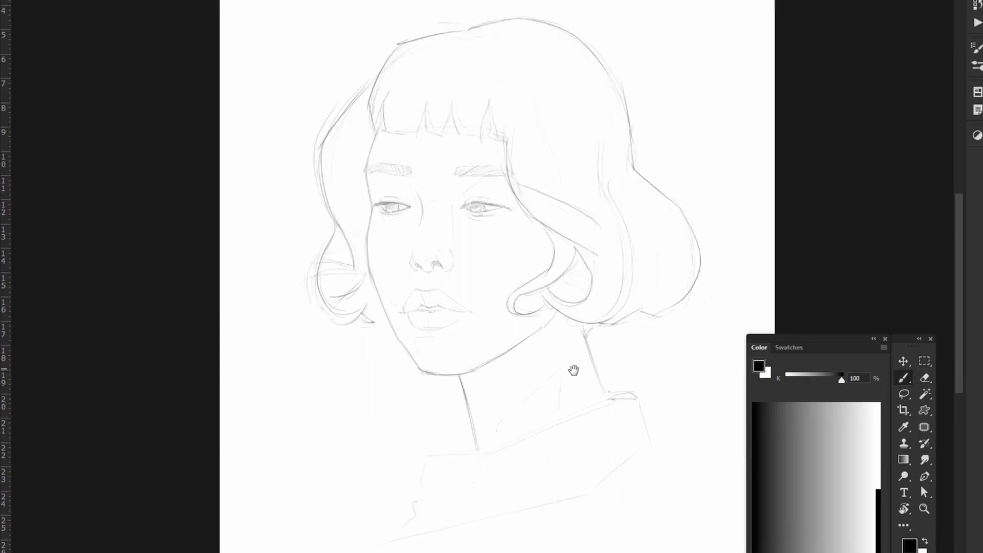
key(z)
alt+click(553, 269)
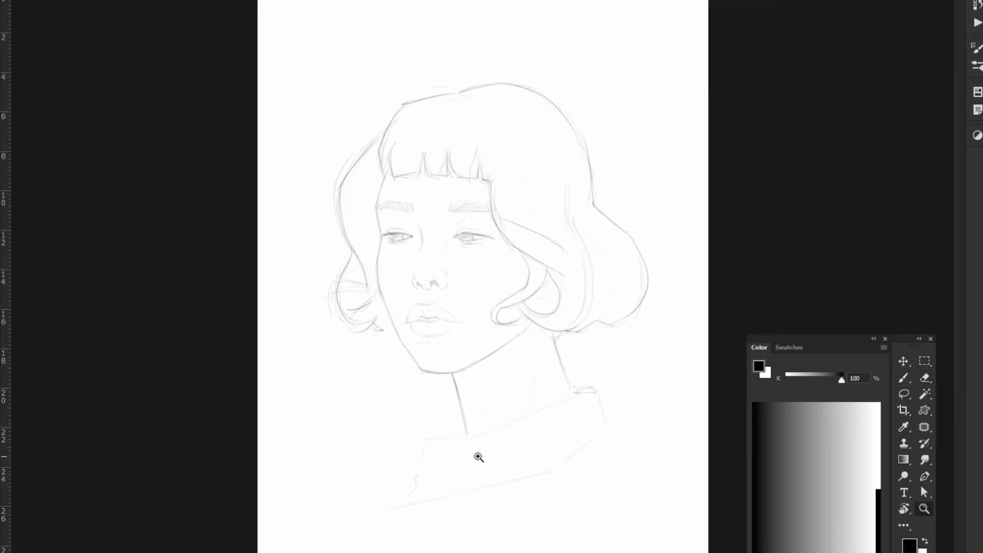
Trace clean outlines around the high collar: its upper edge, front corner, lower edge and back edge
key(b)
drag(596, 392, 428, 439)
drag(428, 439, 416, 474)
drag(399, 507, 560, 469)
drag(597, 392, 609, 434)
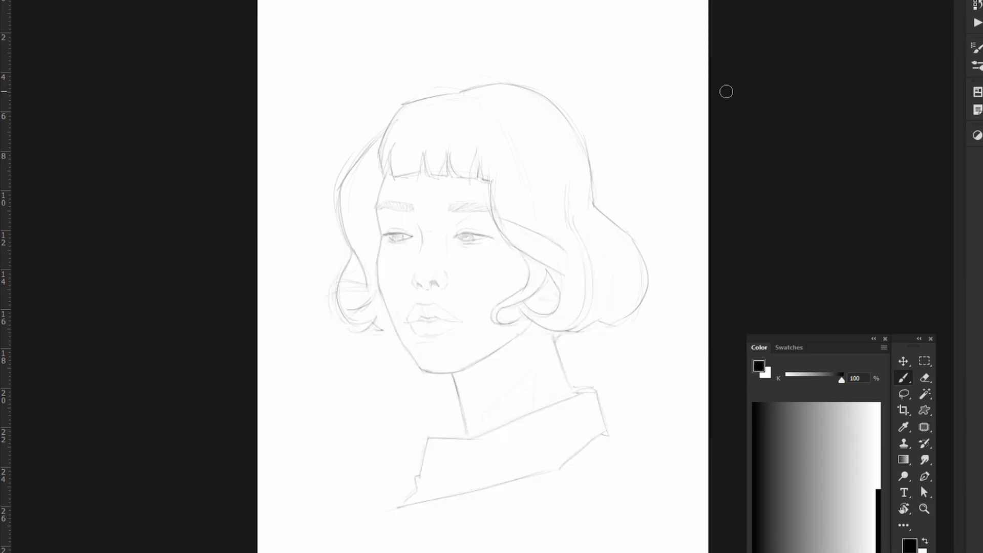
Paint a diagonal row of overlapping grey value swatches from mid to very light beside the neck and shift it towards the collar
click(840, 451)
click(647, 375)
click(843, 455)
click(653, 360)
click(660, 348)
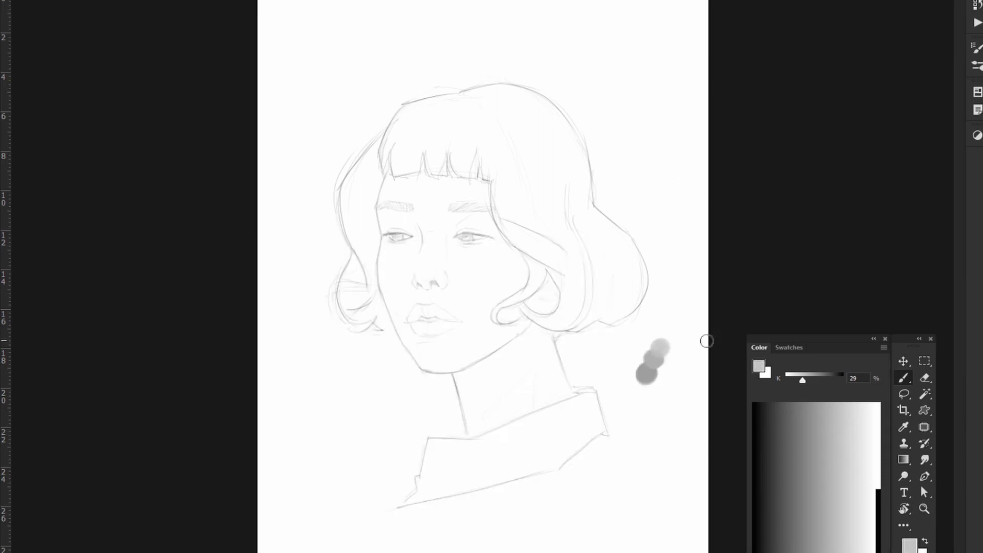
click(857, 418)
click(671, 334)
click(861, 412)
click(688, 318)
drag(689, 246, 669, 272)
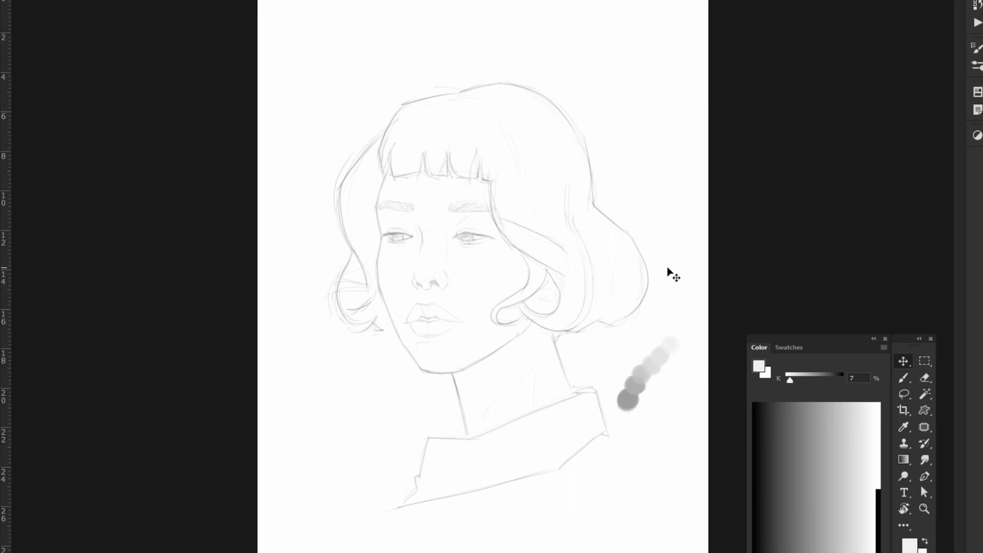
Fill the hair, face, neck and collar with a flat 18% grey base under the line art, checking the silhouette in a flipped view
key(b)
alt+click(658, 369)
mouse_move(404, 225)
mouse_down()
mouse_move(402, 319)
mouse_move(466, 231)
mouse_move(373, 162)
mouse_move(358, 308)
mouse_up()
key(ctrl+shift+h)
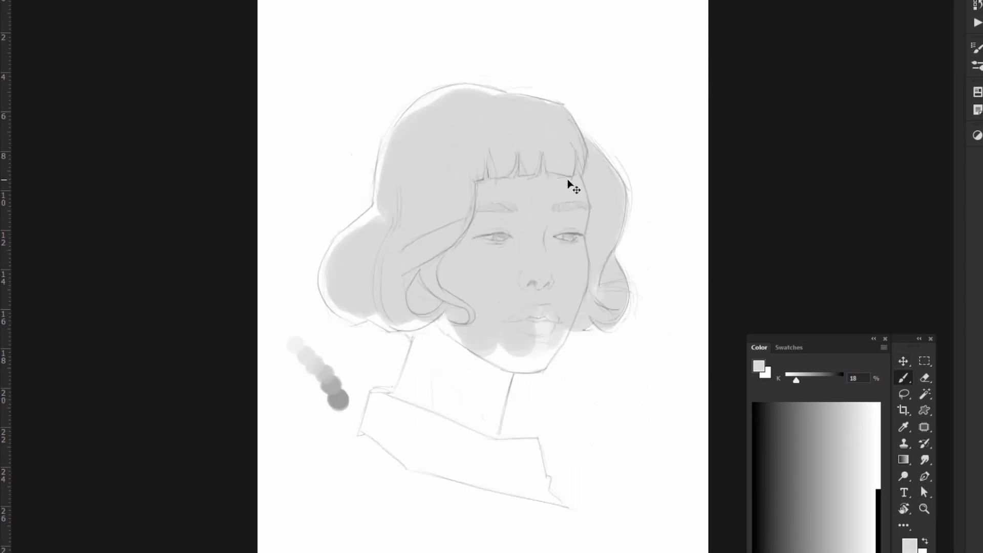
key(ctrl+shift+h)
mouse_move(609, 221)
mouse_down()
mouse_move(625, 290)
mouse_move(391, 272)
mouse_up()
drag(409, 461, 588, 302)
Erase base tone spilling past the collar's lower back edge and extend the fill at the outer edge of the left curl
key(e)
drag(558, 461, 593, 444)
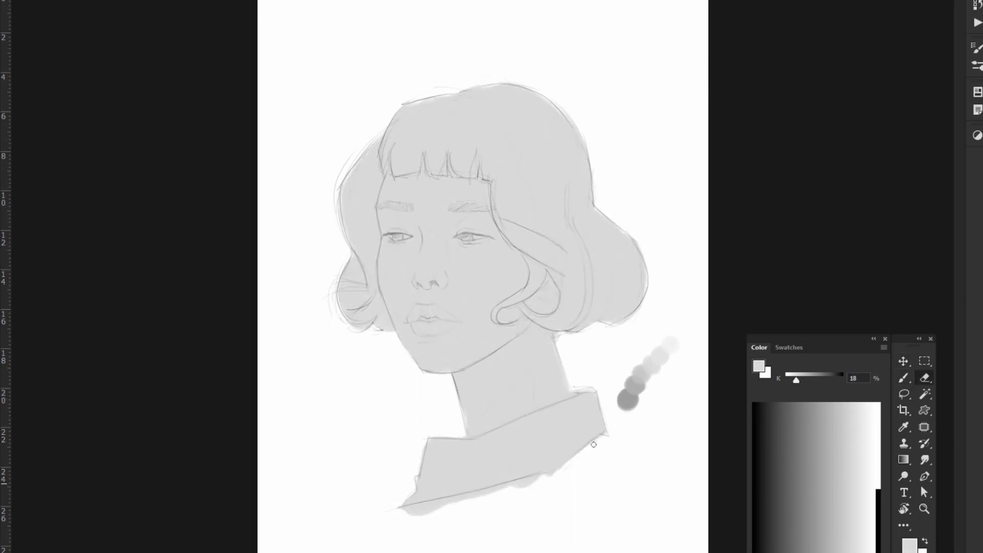
key(b)
drag(339, 279, 327, 309)
Paint the face and the front of the neck with a lighter 14% grey sampled from the swatches
alt+click(664, 356)
drag(404, 204, 461, 338)
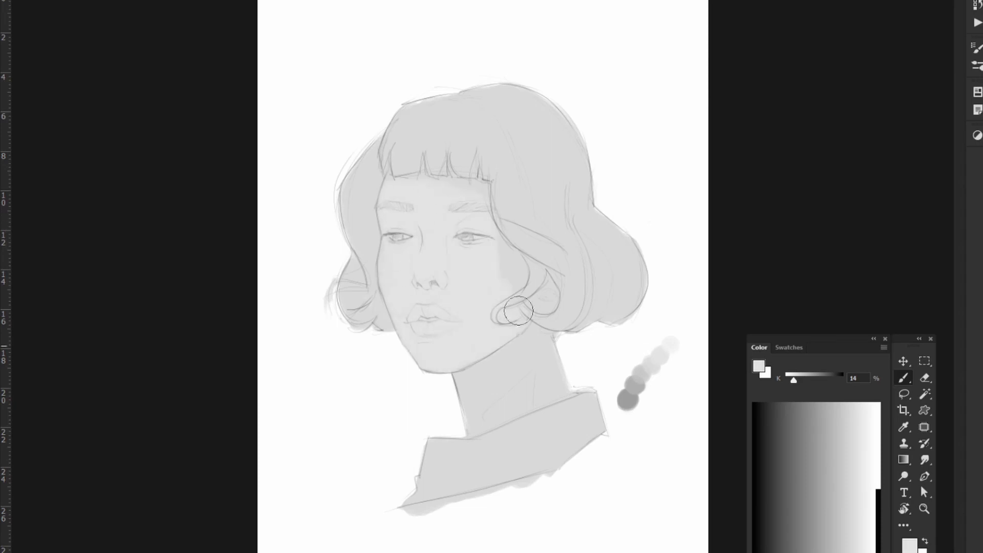
drag(512, 246, 435, 309)
drag(399, 194, 472, 358)
drag(522, 231, 502, 420)
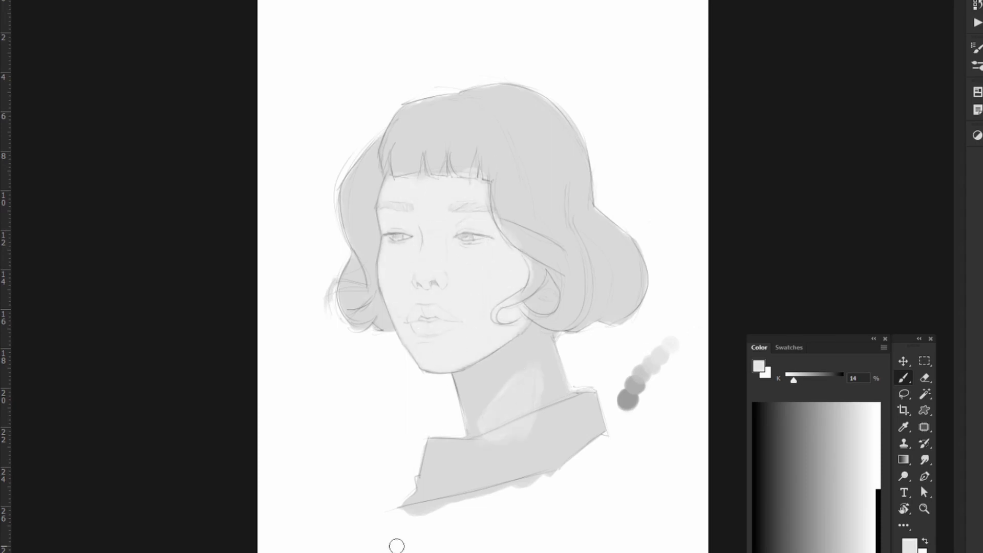
Block in soft shadows on the eyes, nose, lips and jaw with darker greys sampled from the swatches and the face
alt+click(646, 376)
right_click(643, 379)
click(395, 210)
mouse_move(395, 210)
mouse_down()
mouse_move(445, 226)
mouse_move(412, 206)
mouse_move(412, 281)
mouse_move(436, 370)
mouse_up()
mouse_move(513, 276)
alt+mouse_down()
mouse_move(491, 213)
mouse_move(417, 154)
mouse_move(392, 238)
mouse_move(433, 285)
mouse_move(441, 320)
mouse_move(463, 321)
mouse_move(456, 314)
mouse_move(456, 335)
alt+mouse_up()
alt+click(445, 312)
alt+click(456, 324)
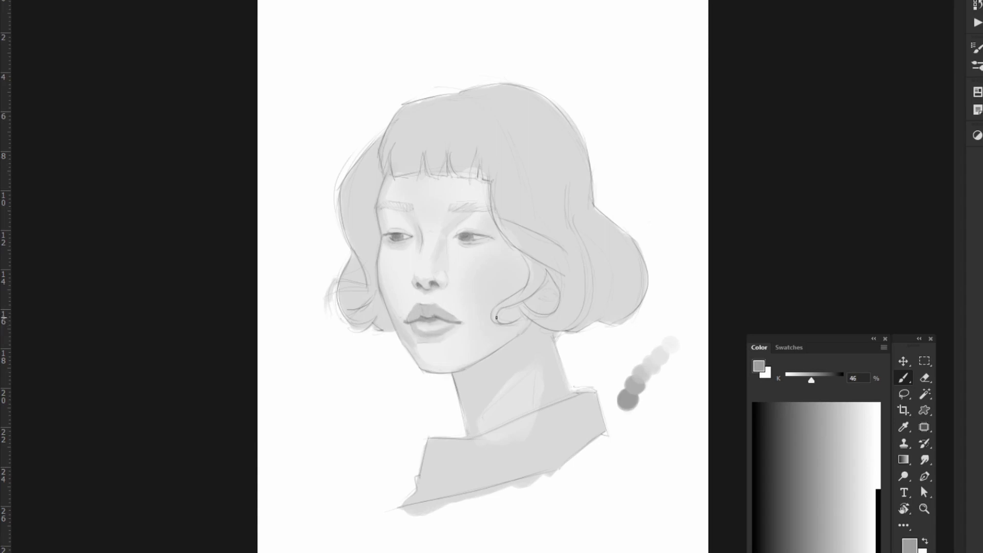
Fill both eyebrows with a 43% grey
alt+click(438, 261)
drag(449, 207, 490, 207)
drag(380, 207, 471, 204)
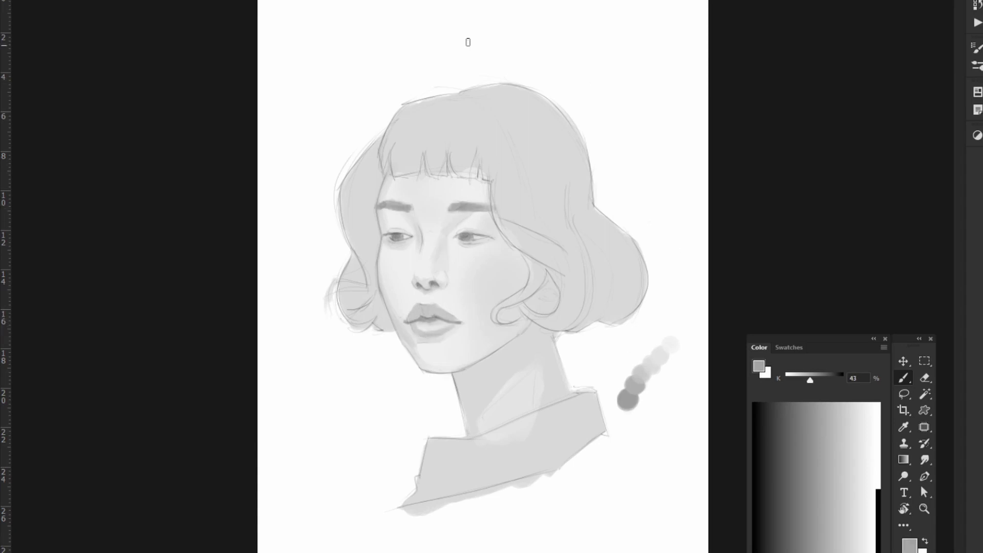
Block in 46% grey shadows on the crown, the fringe, the left hair side and the right waves and curls
alt+click(363, 228)
drag(359, 180, 366, 297)
drag(420, 102, 507, 128)
drag(512, 190, 524, 221)
drag(543, 261, 563, 297)
mouse_move(599, 231)
mouse_down()
mouse_move(586, 322)
mouse_move(584, 243)
mouse_up()
drag(574, 184, 581, 223)
drag(640, 287, 620, 323)
drag(550, 328, 574, 338)
Shade the neck's sides and the area under the jaw, and lighten the middle of the face with a 4% grey
drag(458, 373, 478, 424)
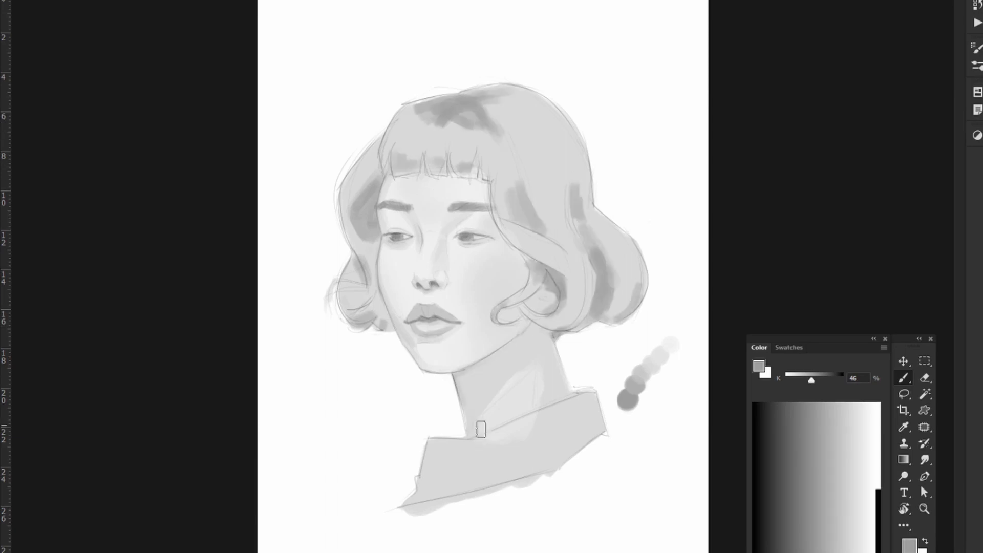
drag(546, 328, 553, 367)
drag(477, 366, 533, 343)
alt+click(617, 274)
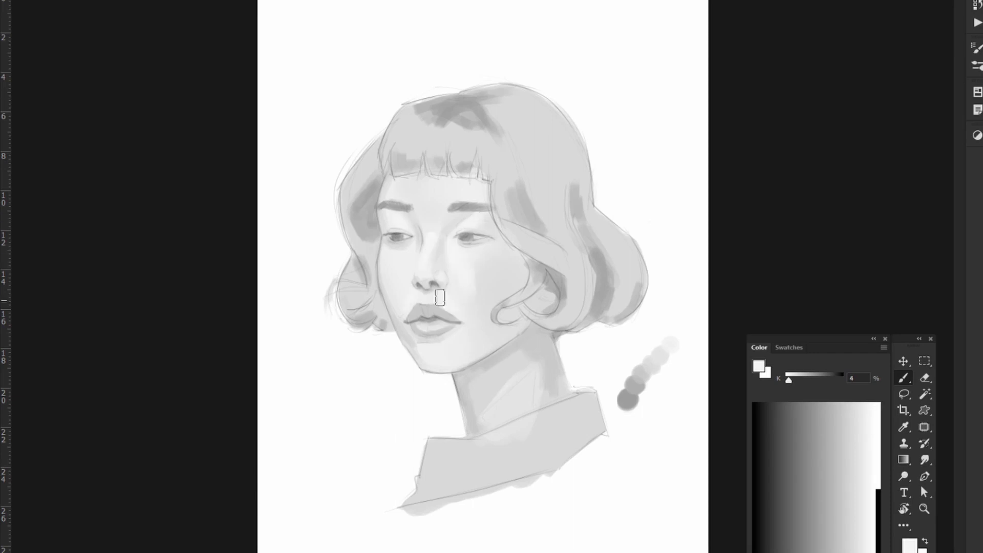
key(v)
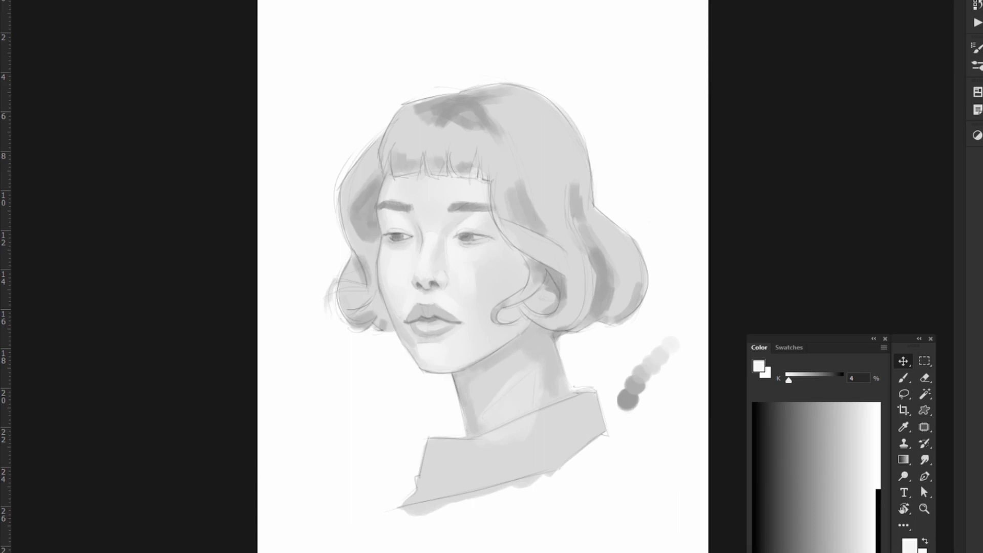
Extend the crown shadow to the right with a 41% grey and darken the recess beside the cheek curl
key(b)
alt+click(461, 118)
drag(476, 102, 527, 97)
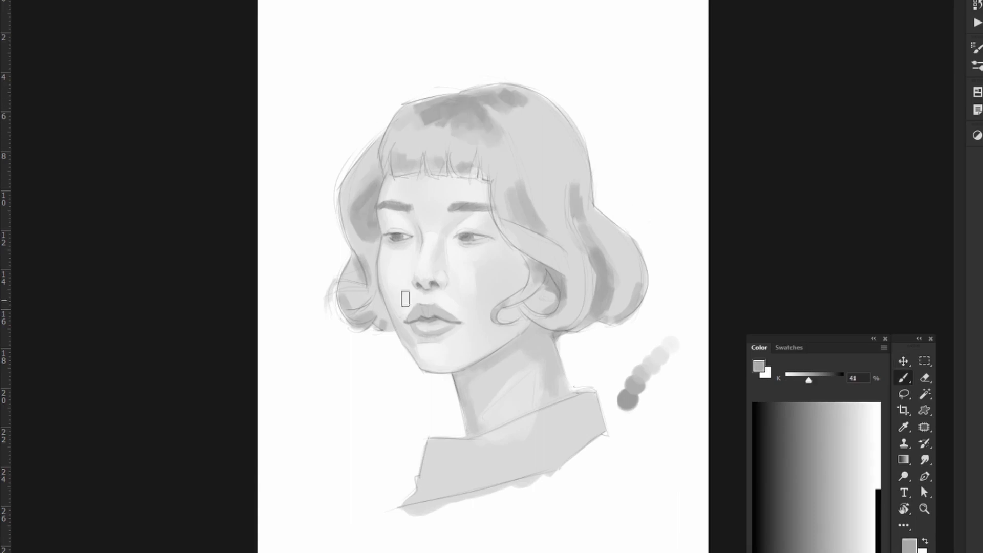
right_click(532, 227)
key(Escape)
alt+click(427, 400)
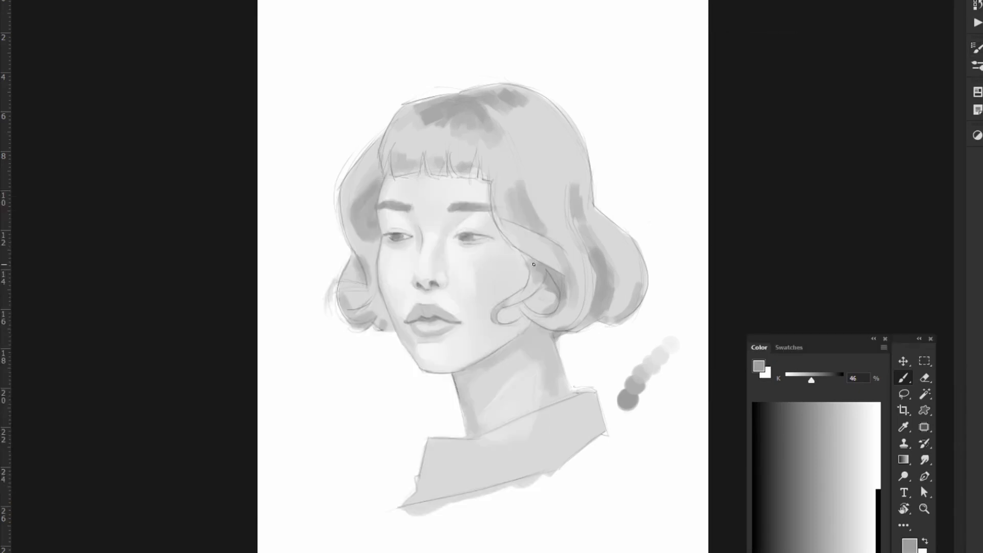
Draw the left eye's upper lid line and iris in an 86% grey, working close up
key(z)
click(466, 122)
key(b)
click(779, 527)
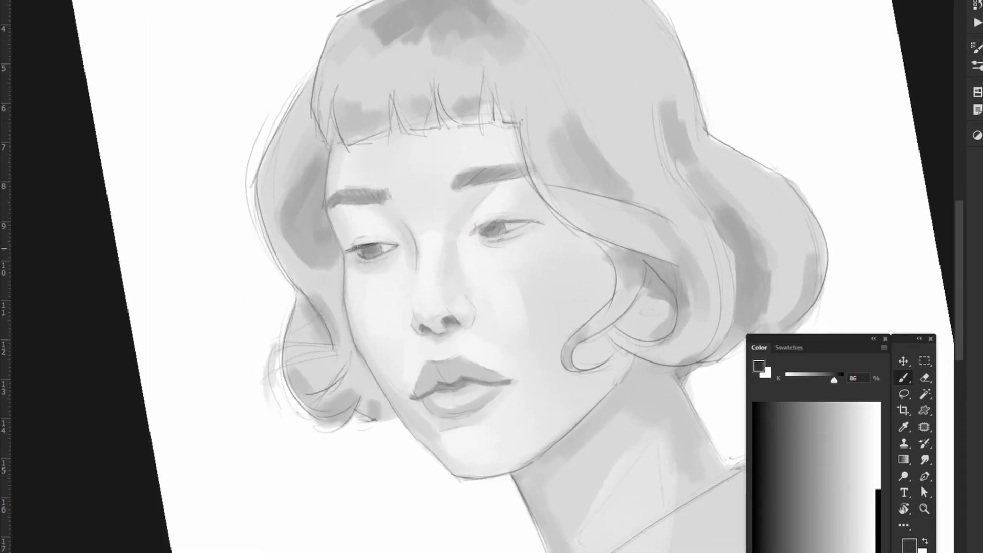
mouse_move(383, 244)
mouse_down()
mouse_move(354, 250)
mouse_move(380, 263)
mouse_up()
drag(625, 99, 563, 154)
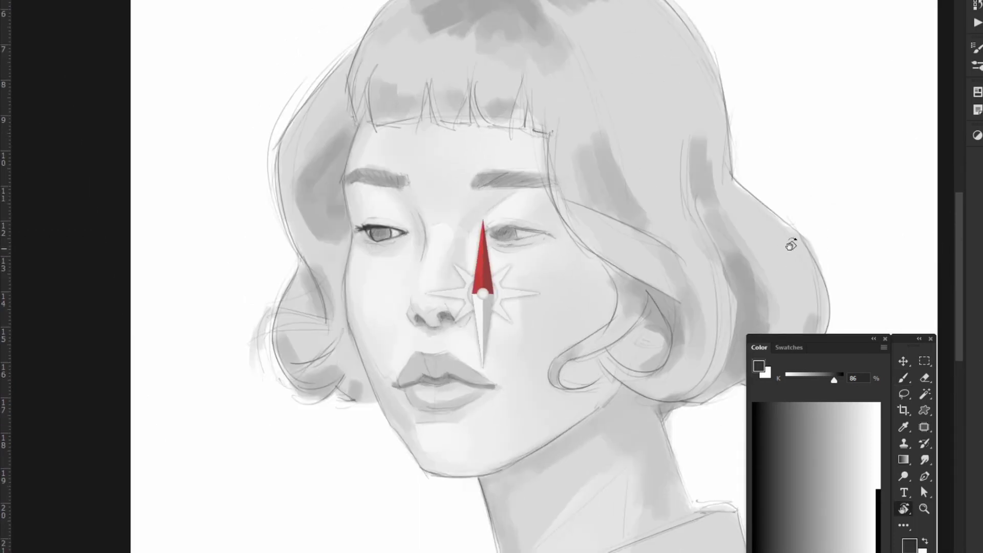
mouse_move(377, 233)
mouse_down()
mouse_move(392, 239)
mouse_move(389, 267)
mouse_move(420, 307)
mouse_move(366, 237)
mouse_up()
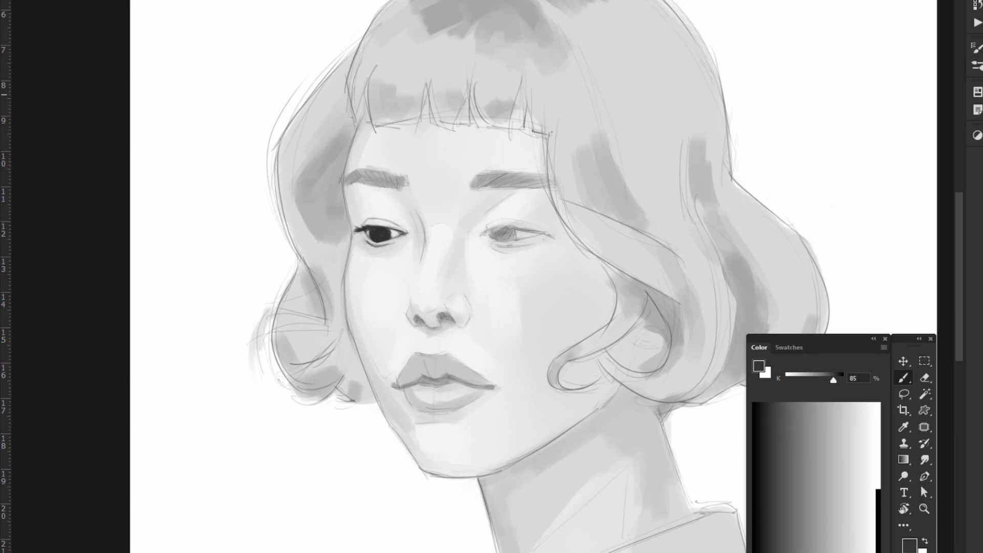
Add lower lashes to the left eye and paint the right eye's upper lid line and iris in dark grey
key(r)
drag(617, 216, 386, 121)
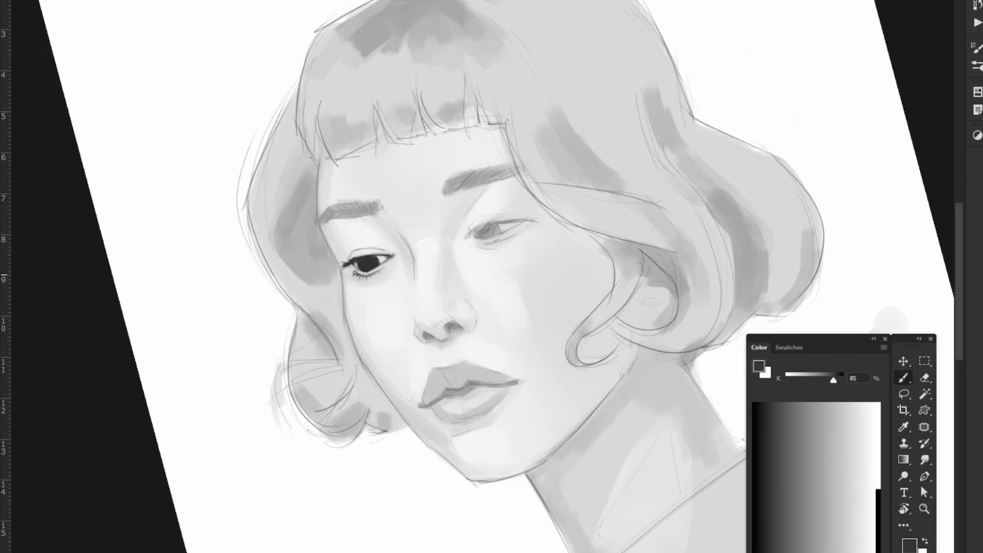
key(r)
mouse_move(355, 274)
mouse_down()
mouse_move(480, 229)
mouse_move(456, 234)
mouse_move(474, 238)
mouse_up()
key(r)
key(r)
drag(359, 215, 450, 133)
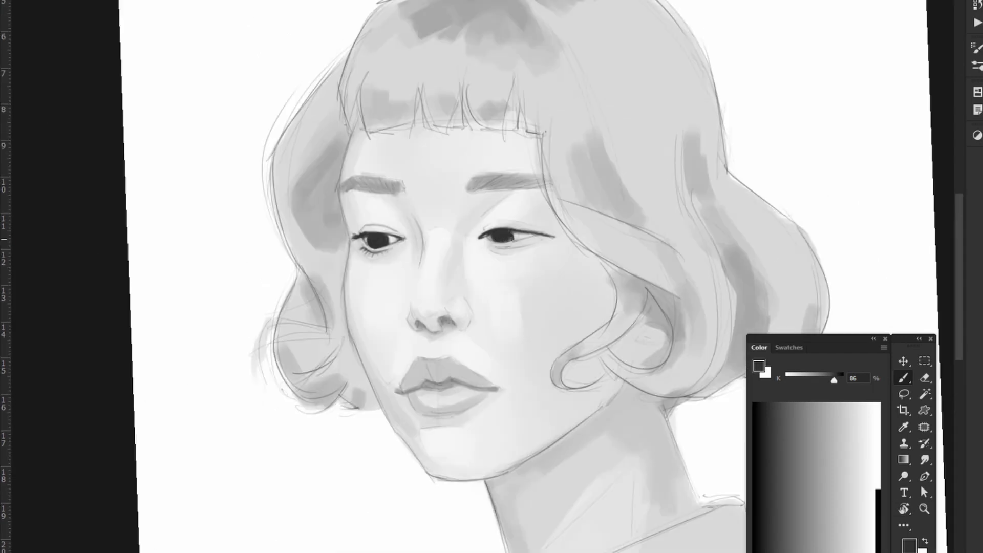
Refine the right eye's outer corner, add its lower lashes, and straighten the canvas rotation
key(r)
mouse_move(502, 237)
mouse_down()
mouse_move(522, 220)
mouse_move(534, 235)
mouse_up()
key(r)
alt+click(535, 234)
key(z)
key(Escape)
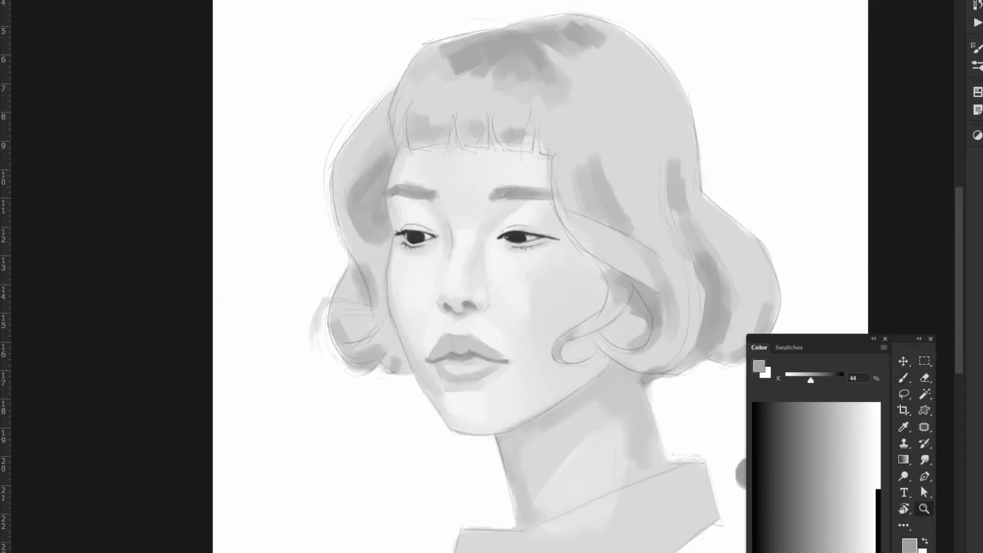
Soften the eyebrows and blend light greys around the left eye socket and the bridge of the nose
click(473, 255)
alt+click(472, 255)
key(b)
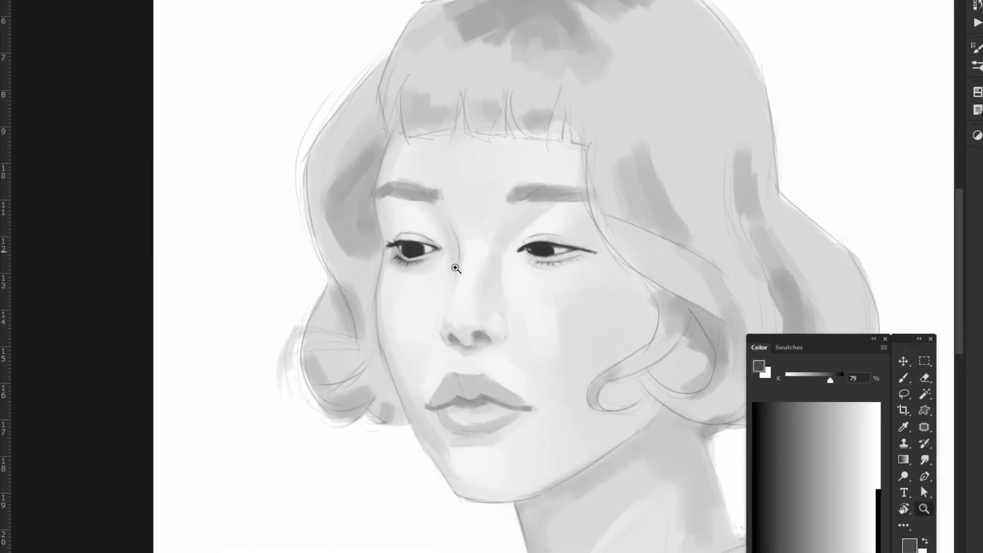
alt+click(416, 211)
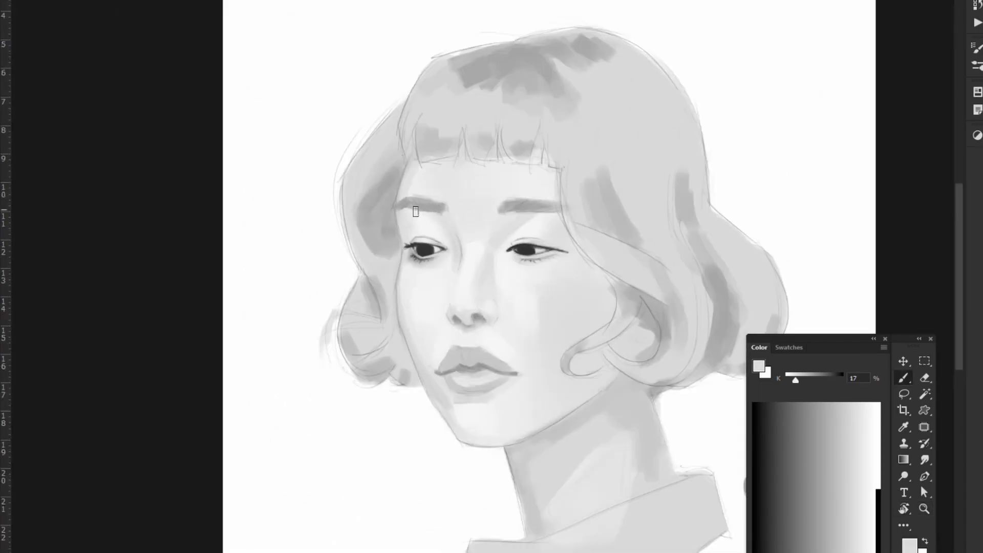
alt+click(458, 224)
key(r)
mouse_move(457, 224)
mouse_down()
mouse_move(456, 131)
mouse_move(640, 259)
mouse_up()
alt+click(452, 256)
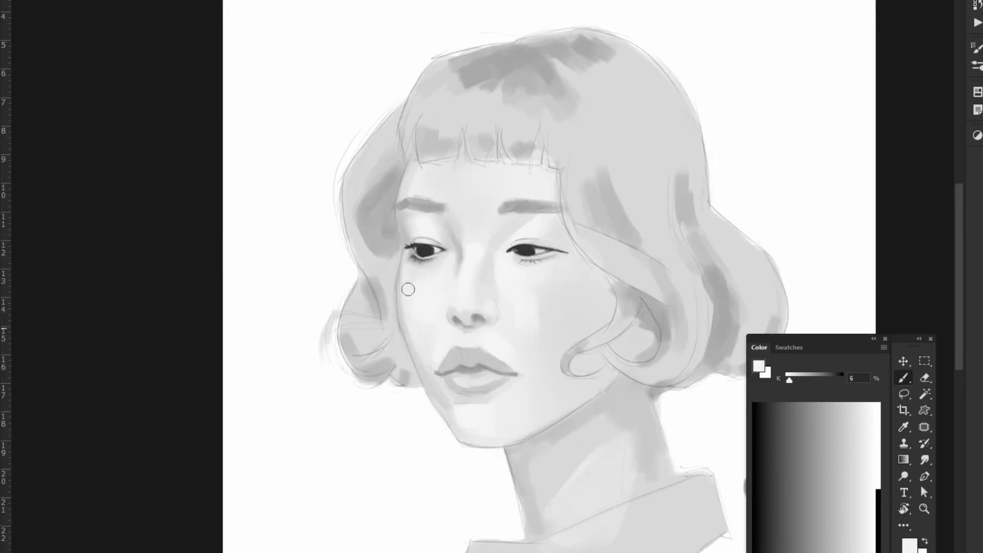
Refine the jaw edge, the right eye's lower lid shading and the brow area with greys sampled from the face and hair
alt+click(430, 390)
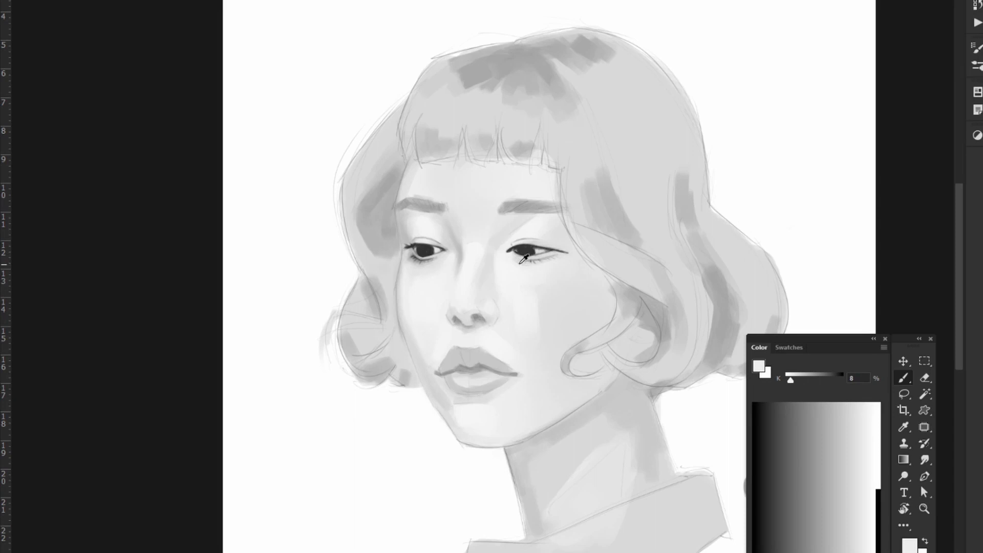
alt+click(515, 250)
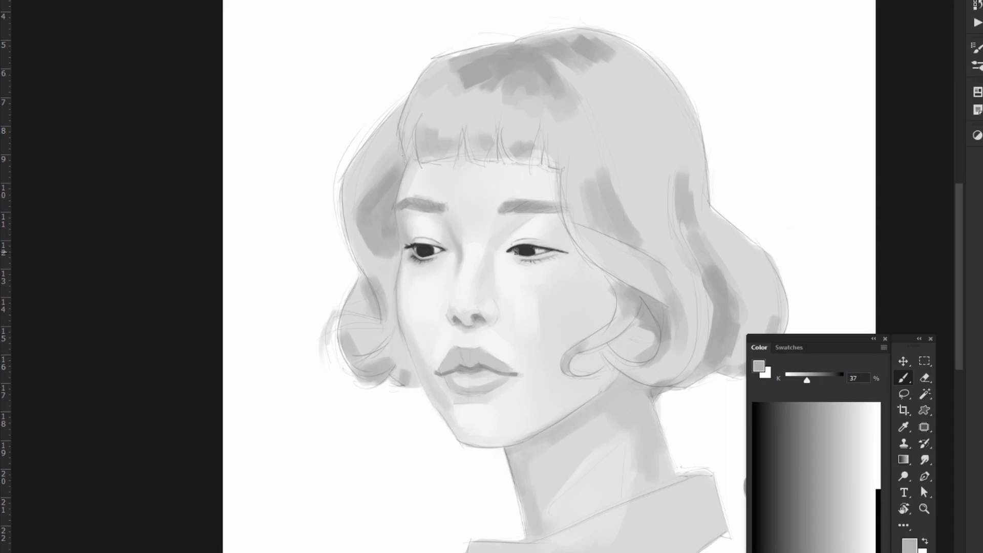
alt+click(519, 262)
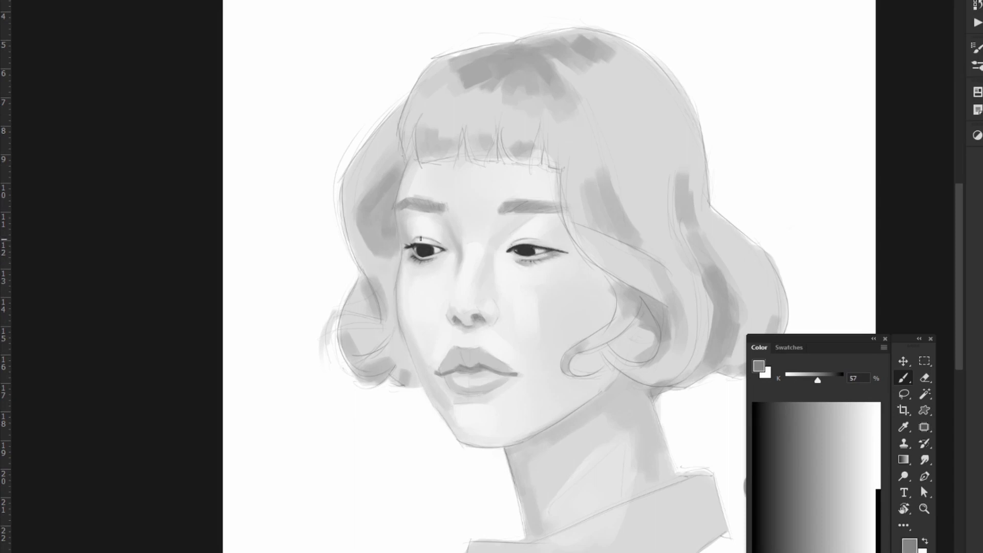
alt+click(535, 215)
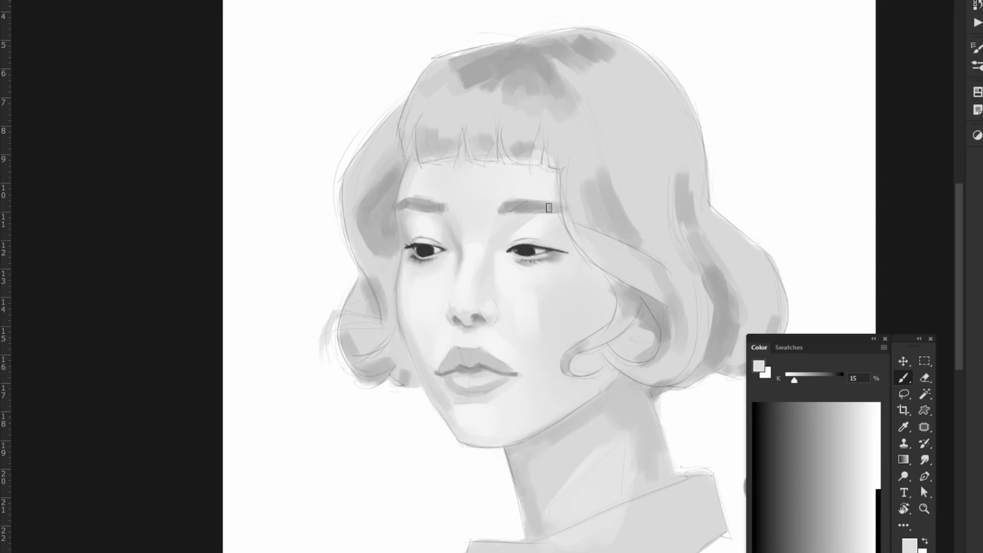
alt+click(513, 106)
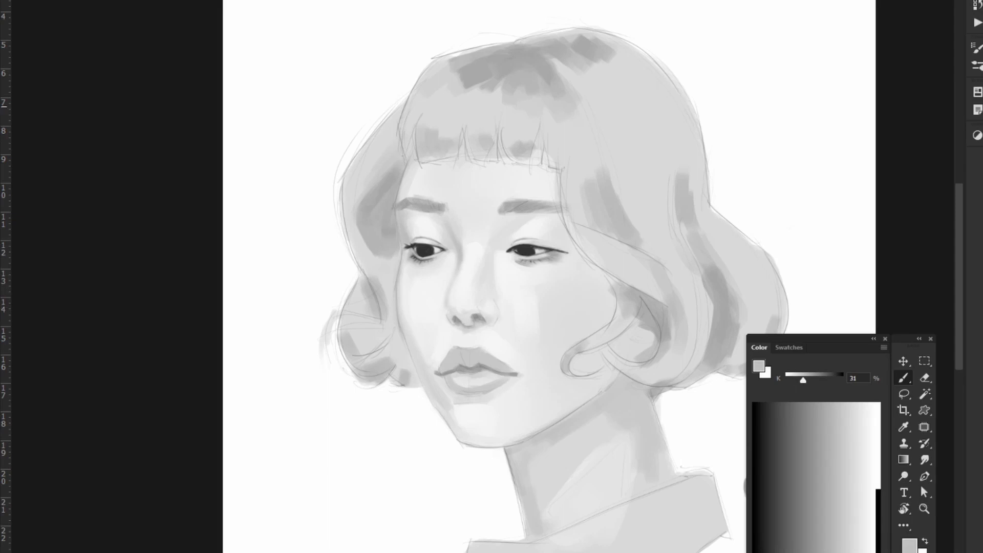
Darken both nostrils and the underside of the nose, and strengthen the right eye's lower lash line with sampled dark greys
alt+click(453, 310)
drag(461, 330, 456, 319)
alt+click(454, 320)
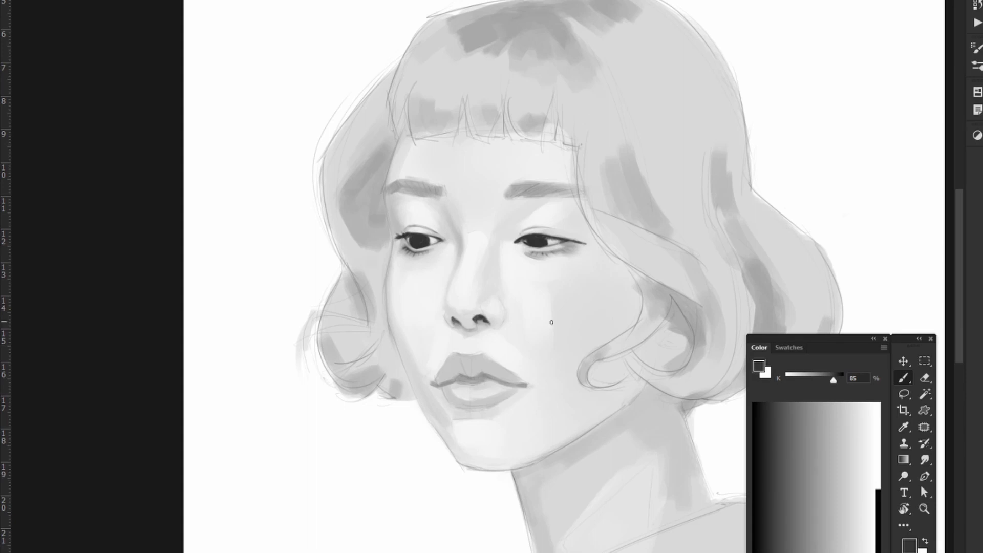
alt+click(413, 244)
alt+click(483, 318)
alt+click(469, 321)
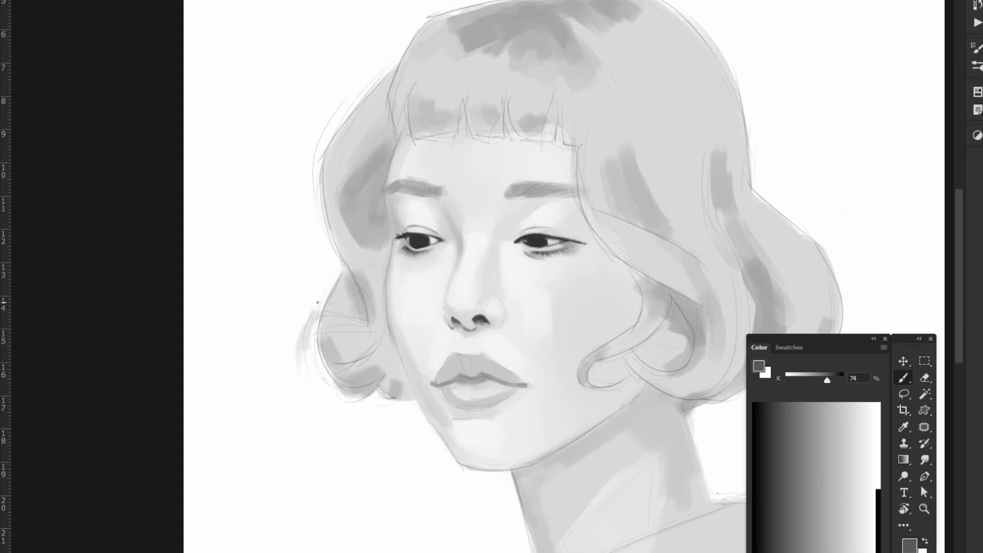
Model the nose's bridge, side plane, tip and wings by blending light greys sampled around it
alt+click(450, 290)
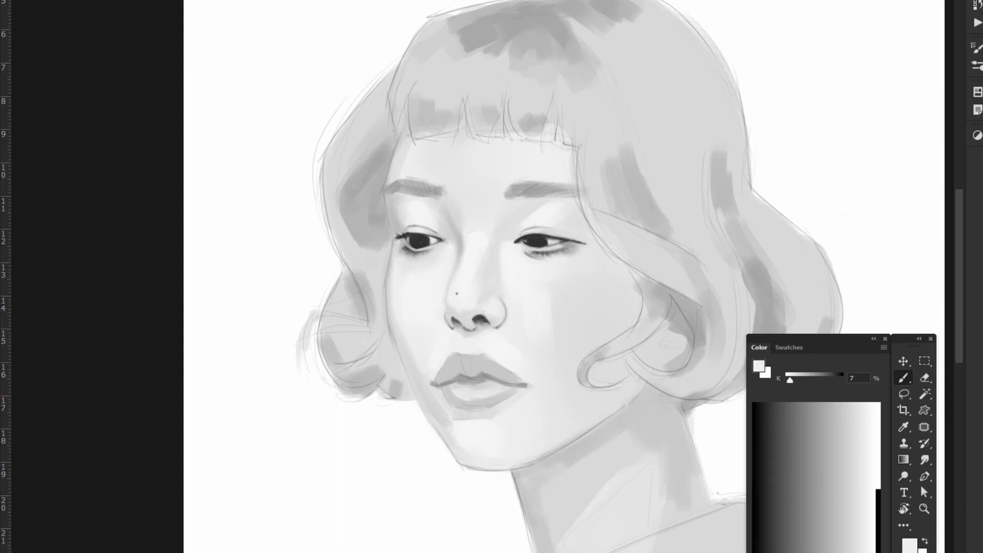
alt+click(445, 314)
alt+click(467, 298)
alt+click(486, 300)
alt+click(469, 231)
alt+click(461, 310)
alt+click(462, 310)
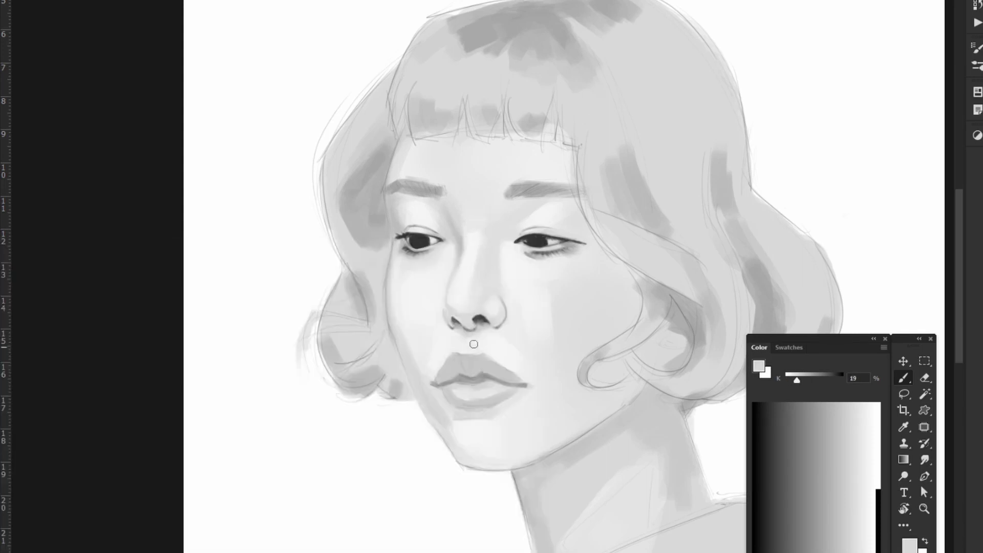
alt+click(495, 309)
Shade the lower lip and the shadow beneath it, and lighten the chin with a 4% grey
scroll(475, 367, down, 2)
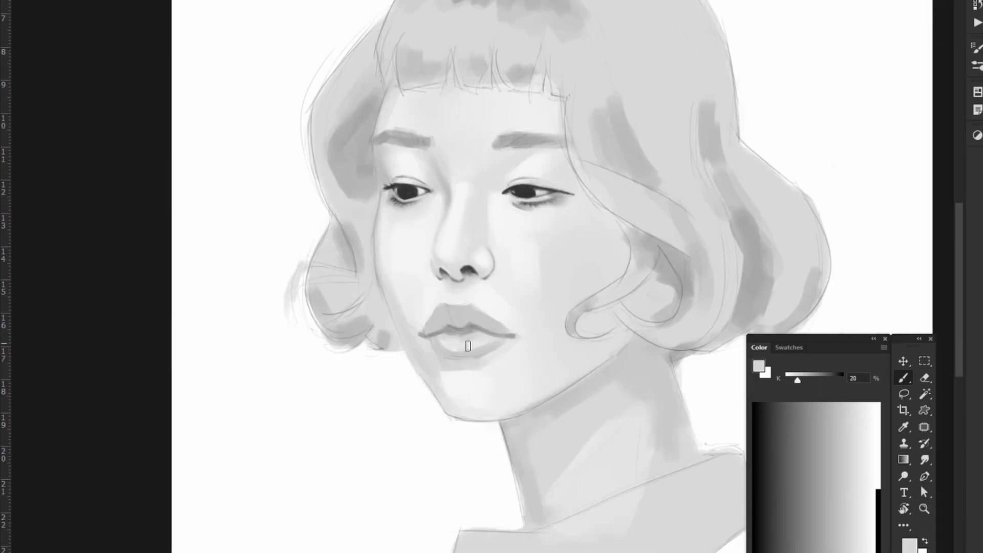
right_click(463, 367)
key(Escape)
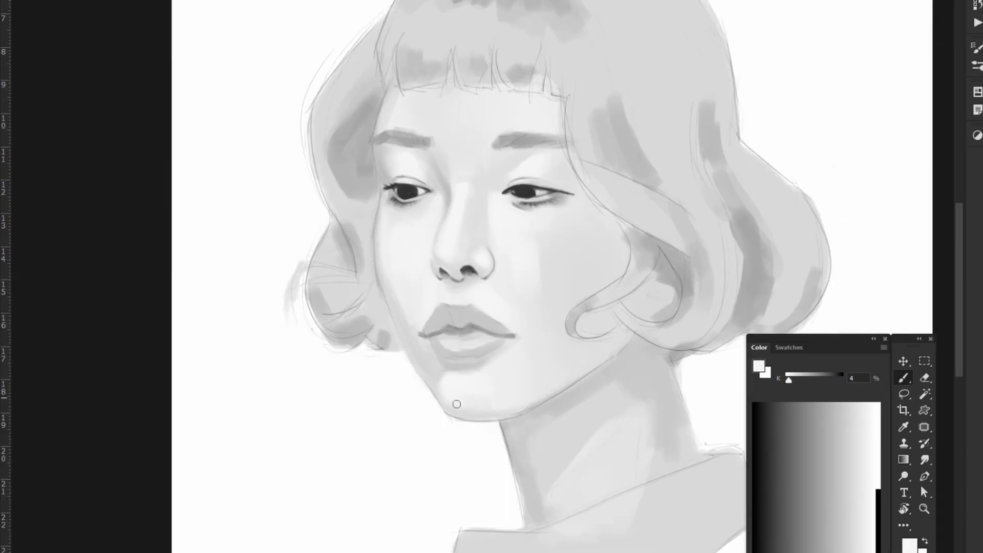
scroll(535, 263, down, 1)
alt+click(530, 279)
scroll(450, 335, down, 1)
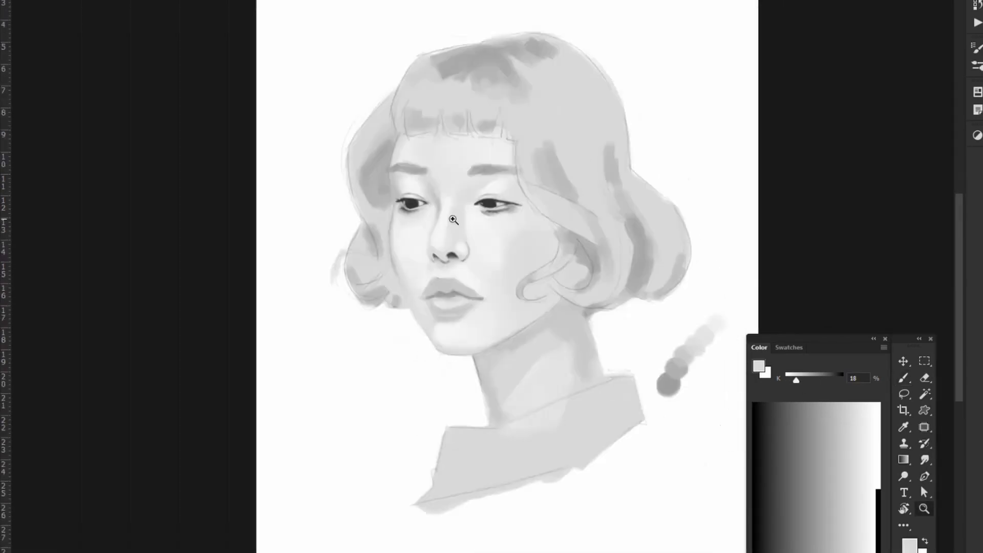
Smooth the shading of the right cheek and around the nose bridge with light greys sampled from the face
alt+click(515, 256)
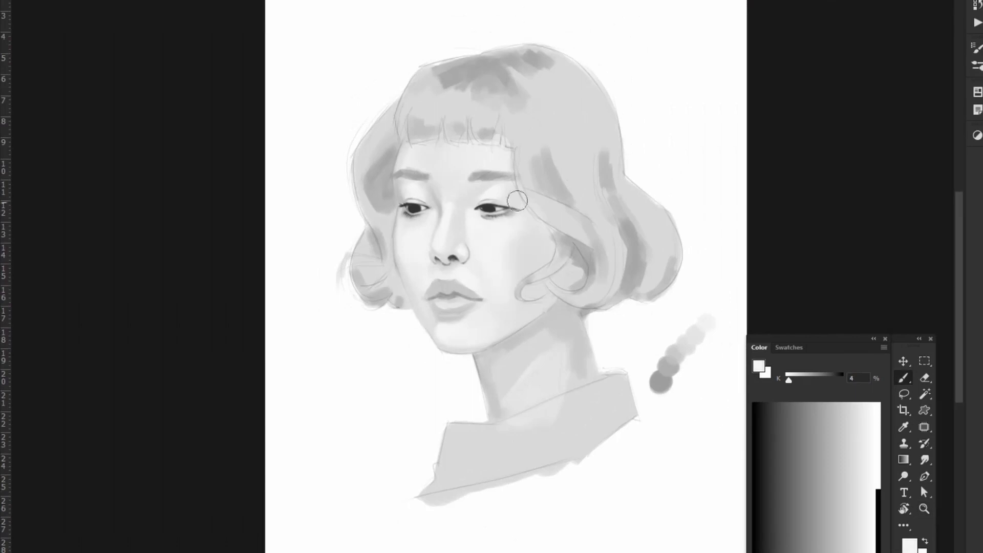
alt+click(542, 290)
alt+click(521, 243)
scroll(525, 239, down, 1)
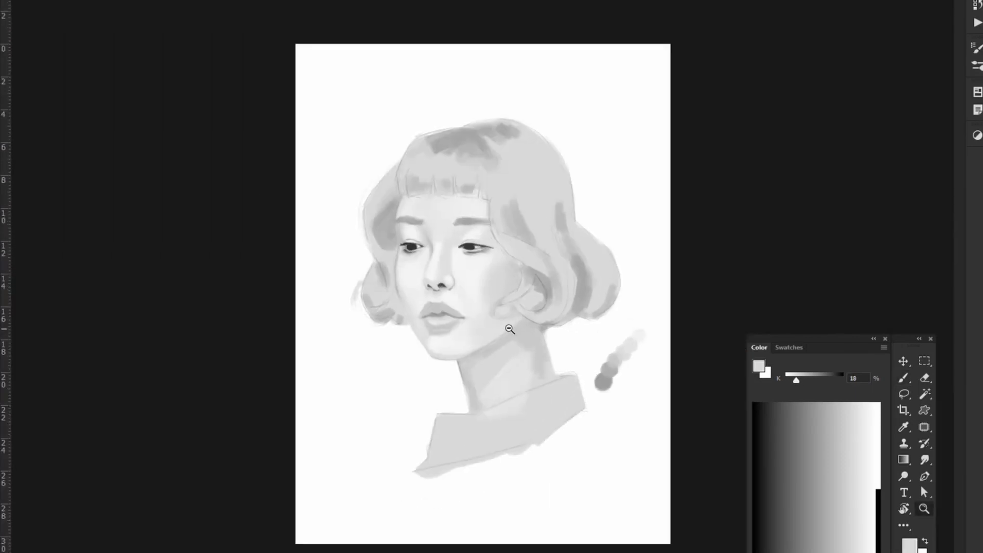
scroll(505, 219, up, 2)
alt+click(467, 192)
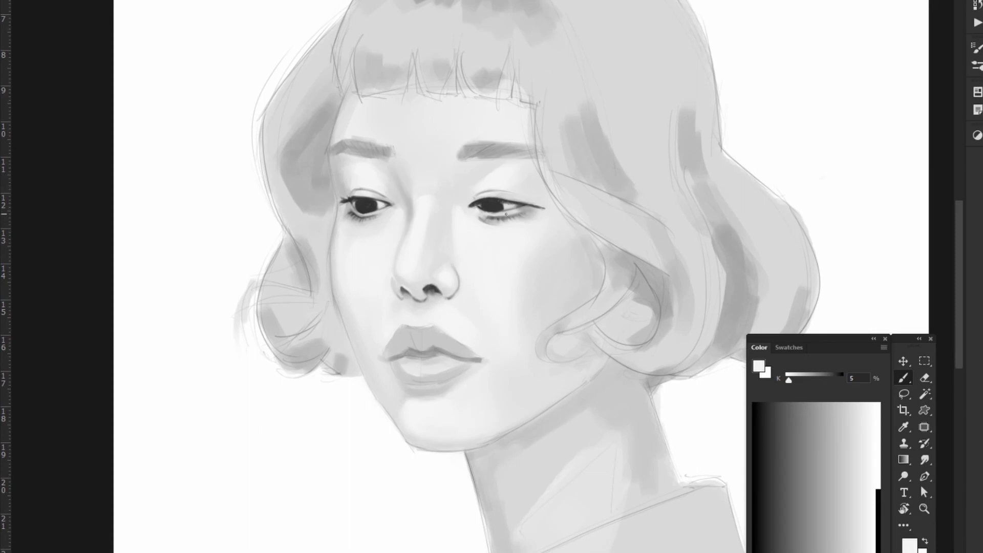
Darken and define the eyebrows with a 53% grey, then sample a 4% grey from the face
scroll(527, 136, down, 3)
scroll(527, 136, up, 3)
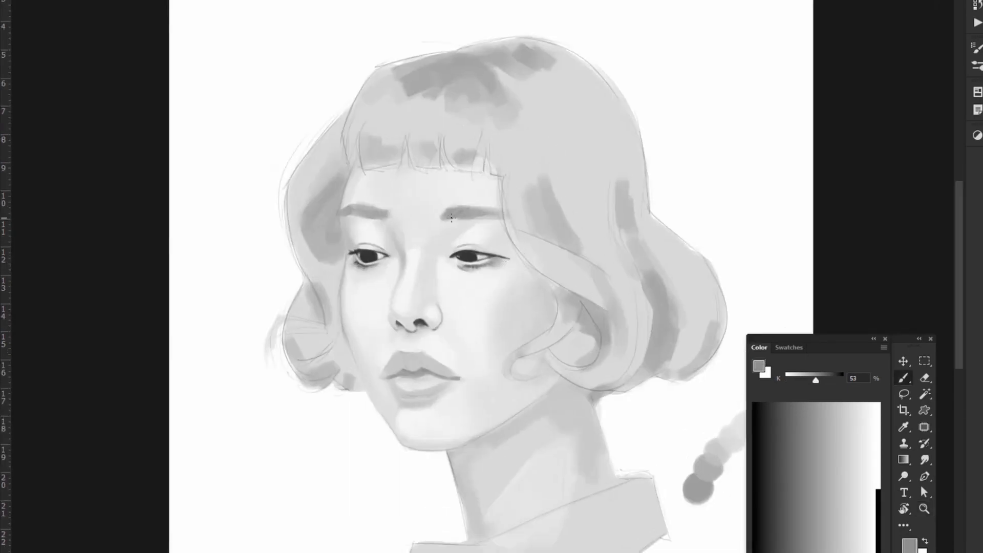
drag(527, 136, 470, 215)
key(r)
drag(533, 213, 386, 179)
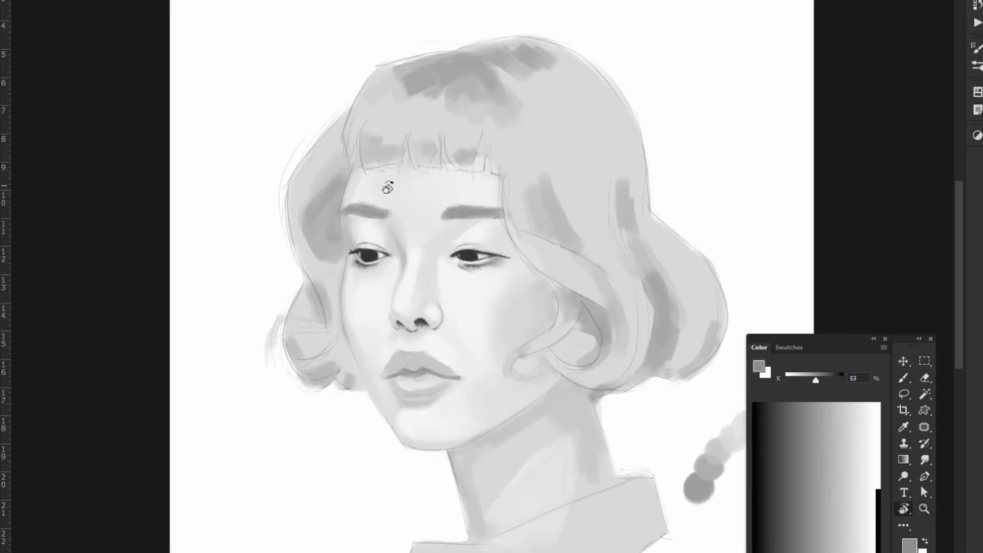
alt+click(421, 255)
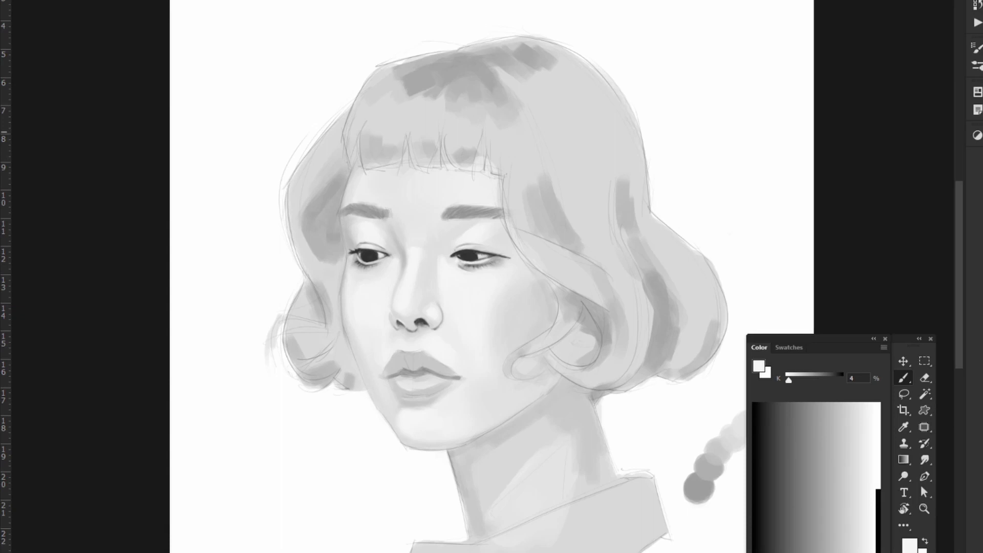
Deepen the neck shadow under the jaw and along both sides with 25% and 28% greys, softening it with 17%
scroll(492, 276, down, 2)
alt+click(496, 421)
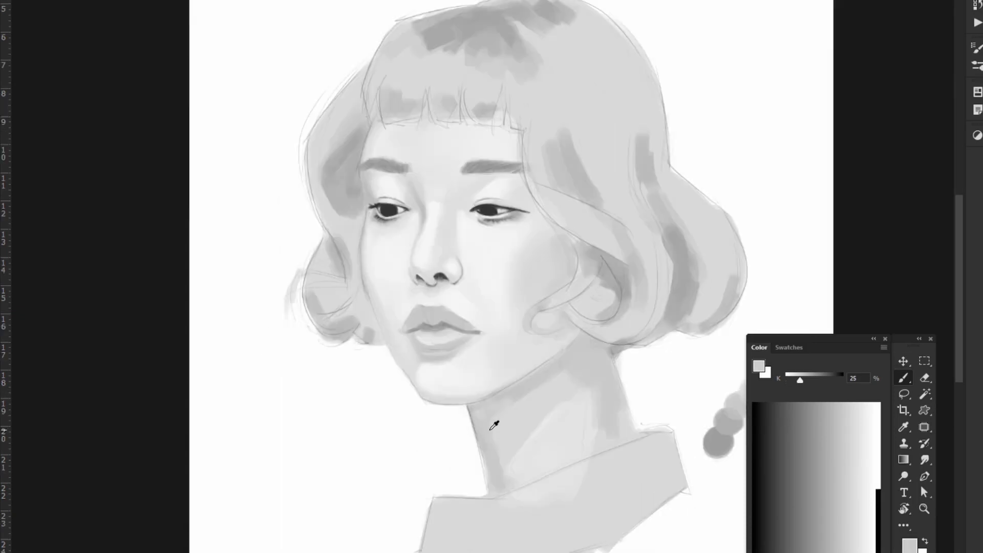
mouse_move(519, 434)
mouse_down()
mouse_move(558, 390)
mouse_move(501, 416)
mouse_up()
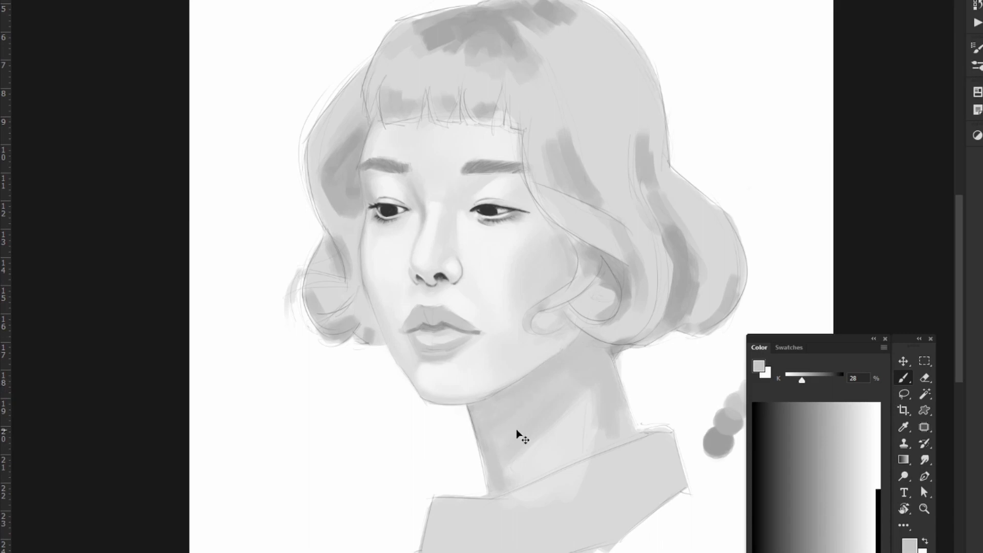
drag(597, 386, 595, 448)
drag(480, 415, 505, 483)
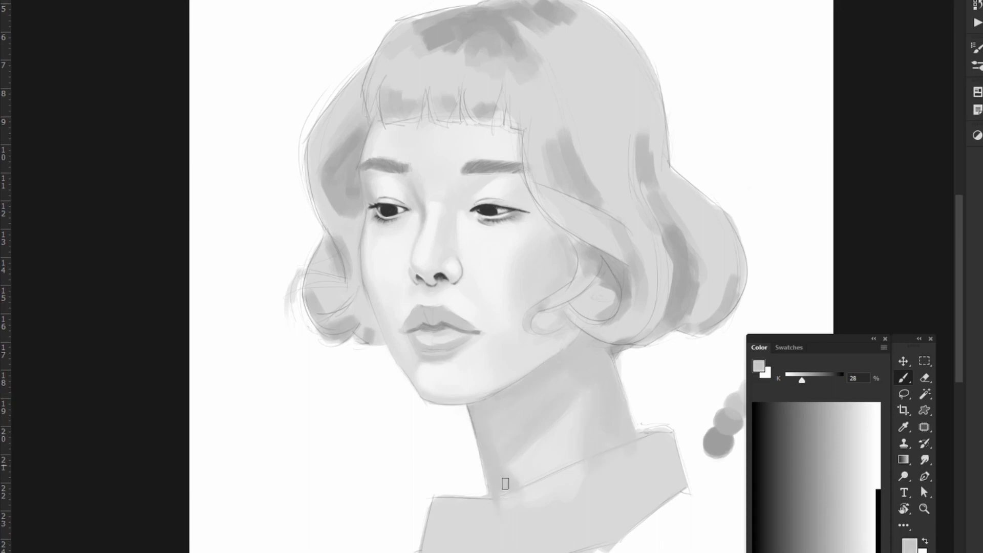
alt+click(553, 419)
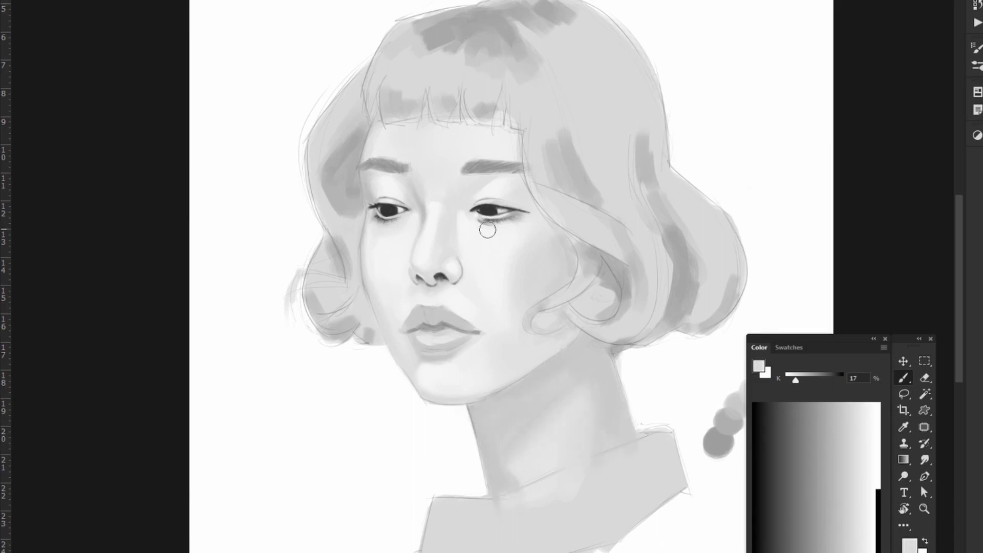
Blend the area between the nose and upper lip with 12% and 13% greys sampled beside the nostrils
scroll(514, 305, up, 1)
alt+click(414, 294)
alt+click(424, 298)
scroll(430, 298, up, 1)
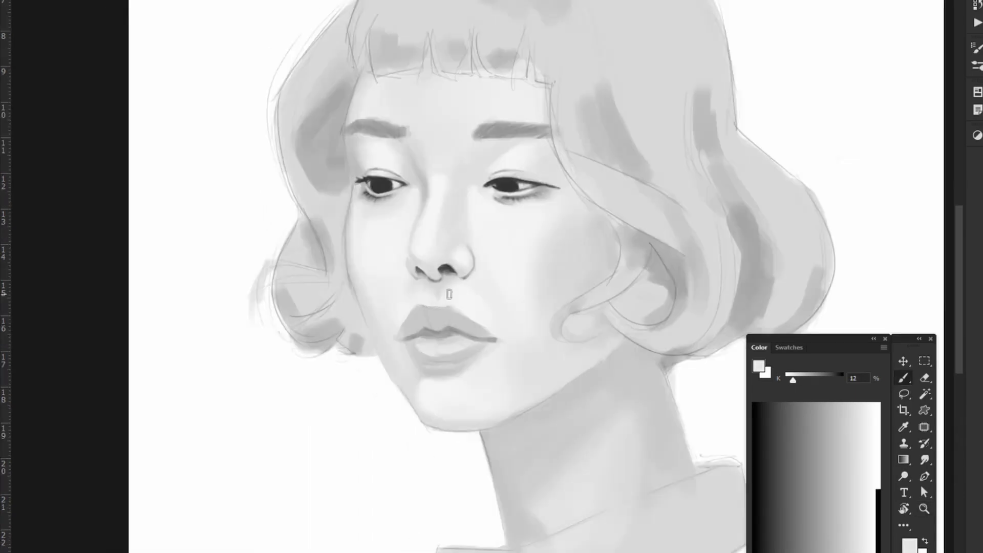
scroll(438, 297, up, 1)
alt+click(417, 296)
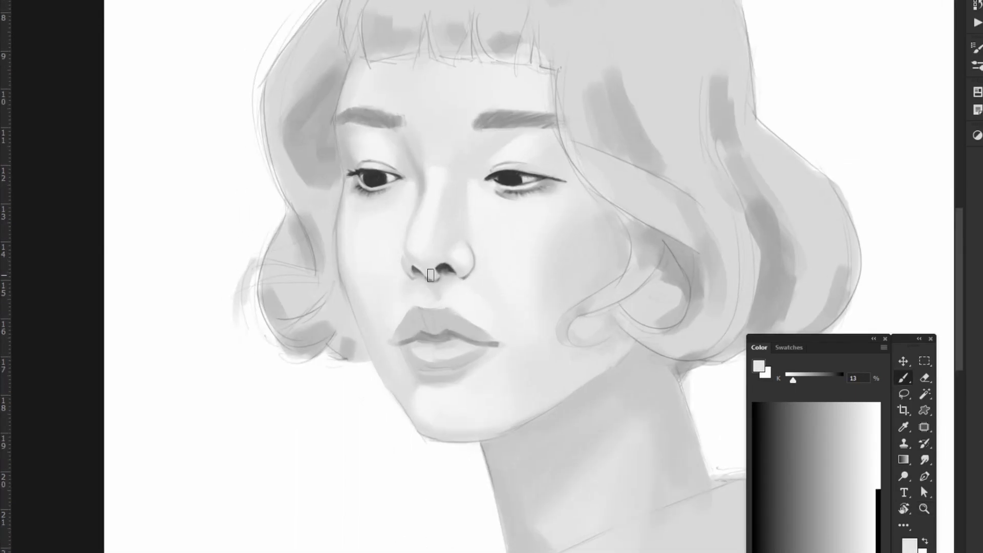
Refine the shading at the left eye's inner corner, under the nose and on the upper lip with sampled greys
scroll(405, 257, down, 2)
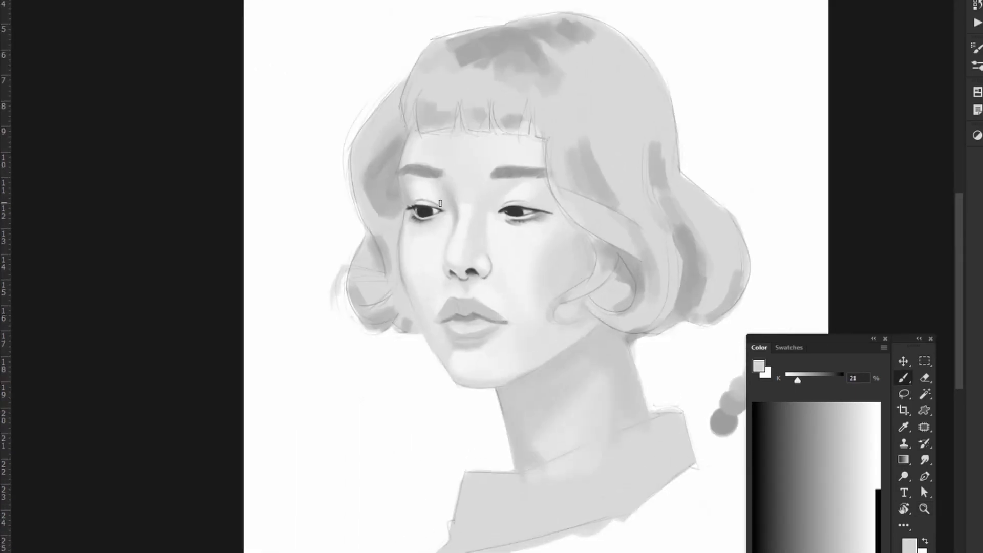
alt+click(442, 191)
alt+click(479, 277)
alt+click(460, 314)
alt+click(443, 319)
alt+click(463, 305)
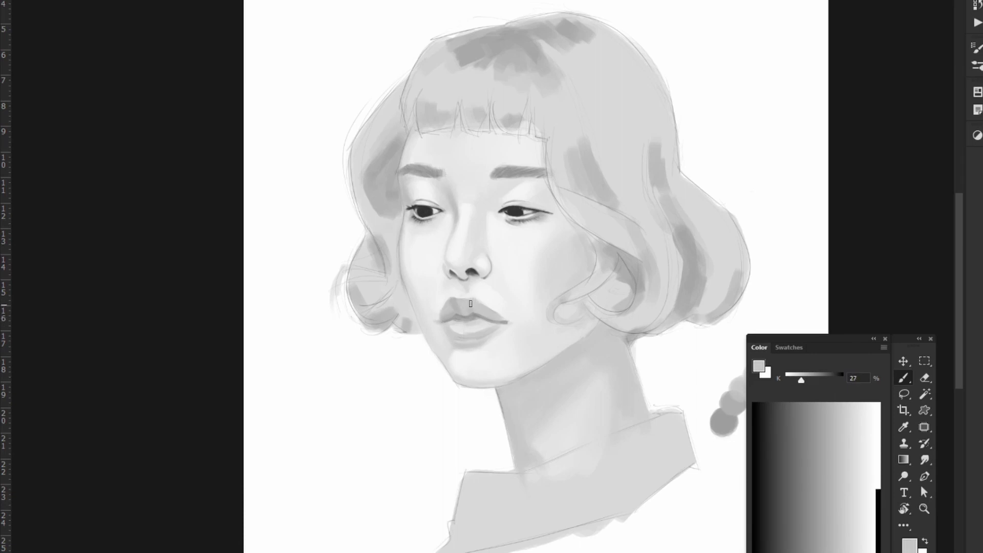
Model the upper lip's centre and clean up its top edge with greys sampled from the lip and philtrum
alt+click(470, 304)
scroll(471, 304, up, 1)
alt+click(462, 296)
alt+click(461, 297)
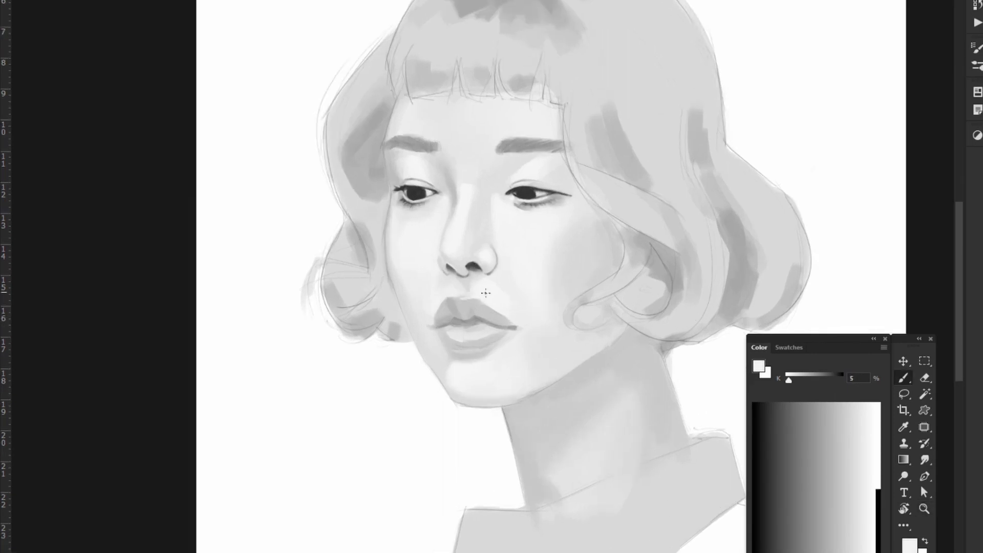
alt+click(467, 317)
alt+click(490, 304)
Paint the dark gap between the parted lips with an 86% grey and blend its edges with sampled lip greys
alt+click(460, 323)
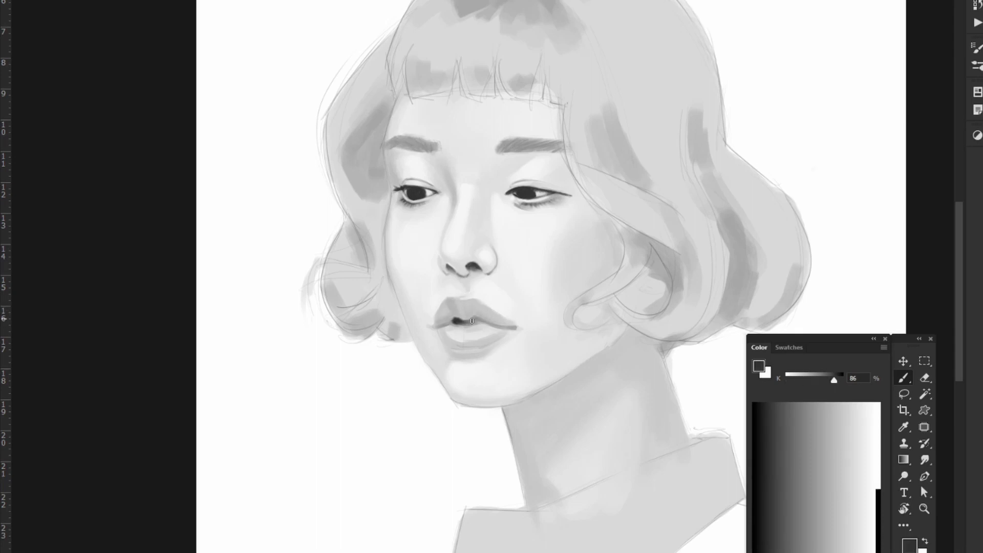
alt+click(469, 320)
alt+click(476, 328)
ctrl+space+click(468, 323)
alt+click(466, 333)
alt+space+click(464, 337)
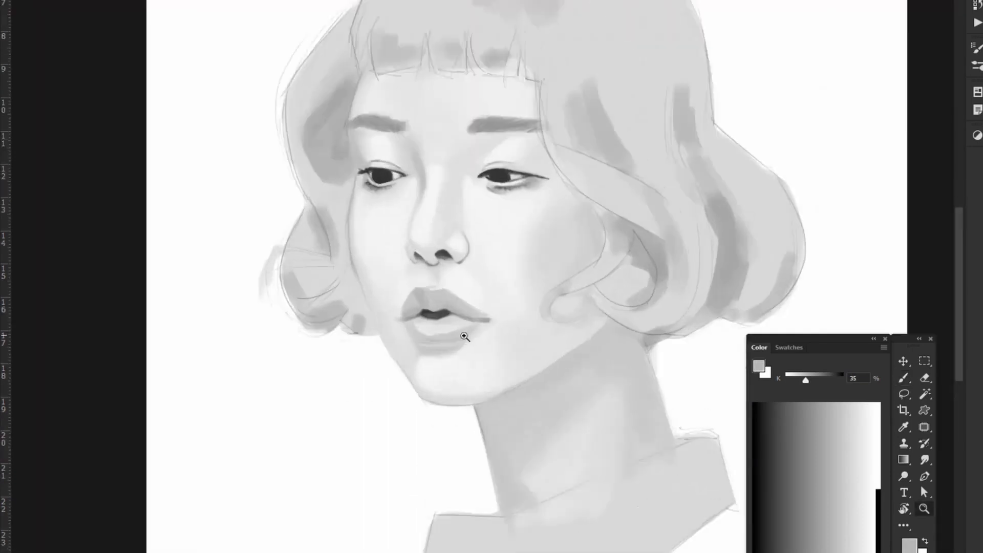
Extend the mouth line to both corners with an 82% grey
alt+space+click(465, 336)
alt+click(463, 296)
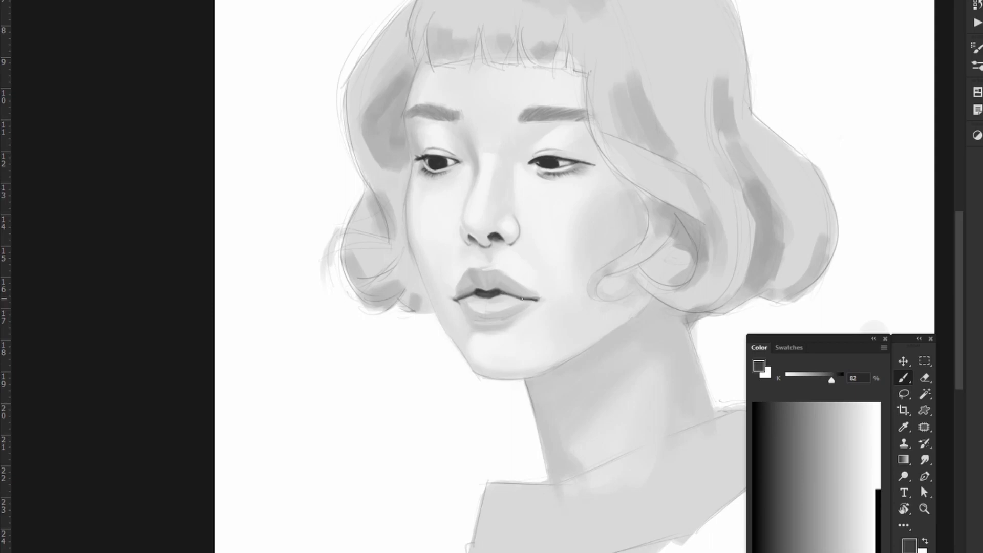
alt+click(523, 298)
Shade the lower lip evenly and define its lower edge with mid greys sampled from the lips
alt+click(559, 101)
alt+click(523, 200)
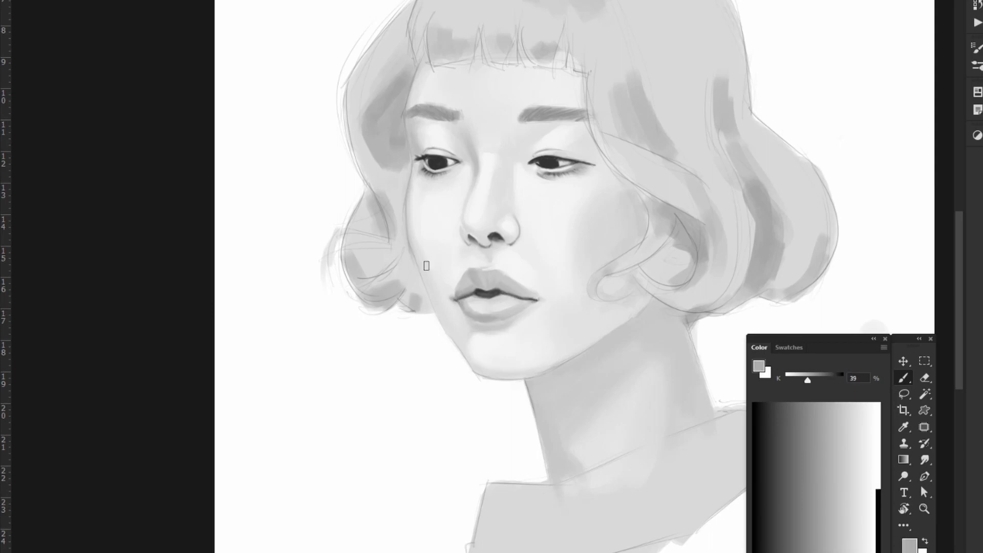
alt+click(479, 311)
alt+click(514, 306)
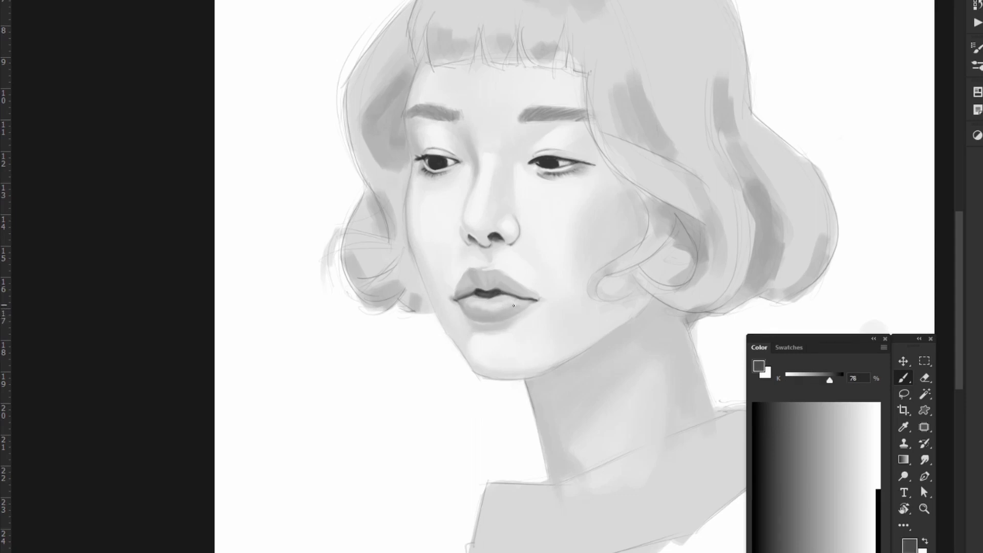
alt+click(494, 323)
alt+click(511, 334)
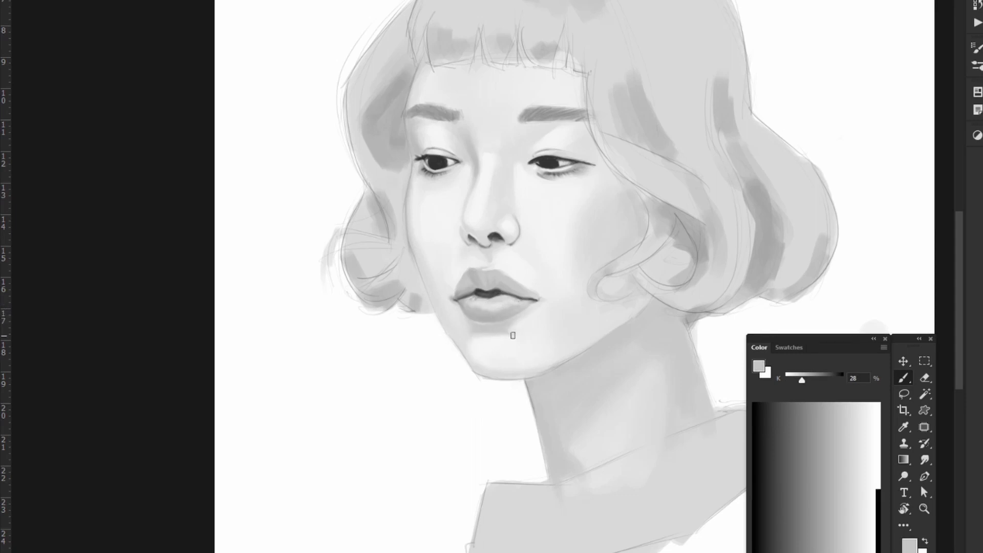
Soften the skin around the chin and the right mouth corner with 16% and 4% greys
scroll(511, 333, down, 1)
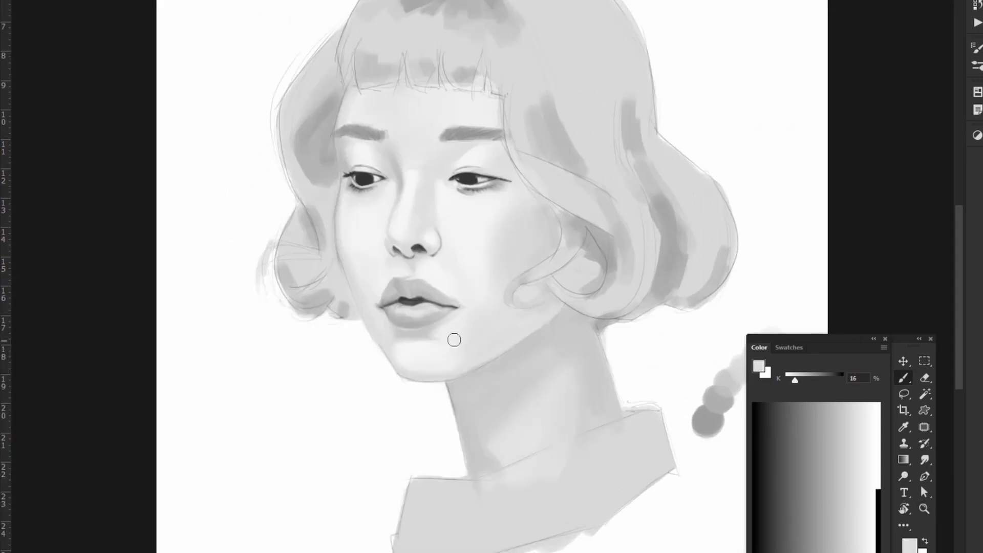
alt+click(454, 340)
scroll(401, 349, down, 1)
scroll(435, 382, up, 1)
key(b)
alt+click(511, 383)
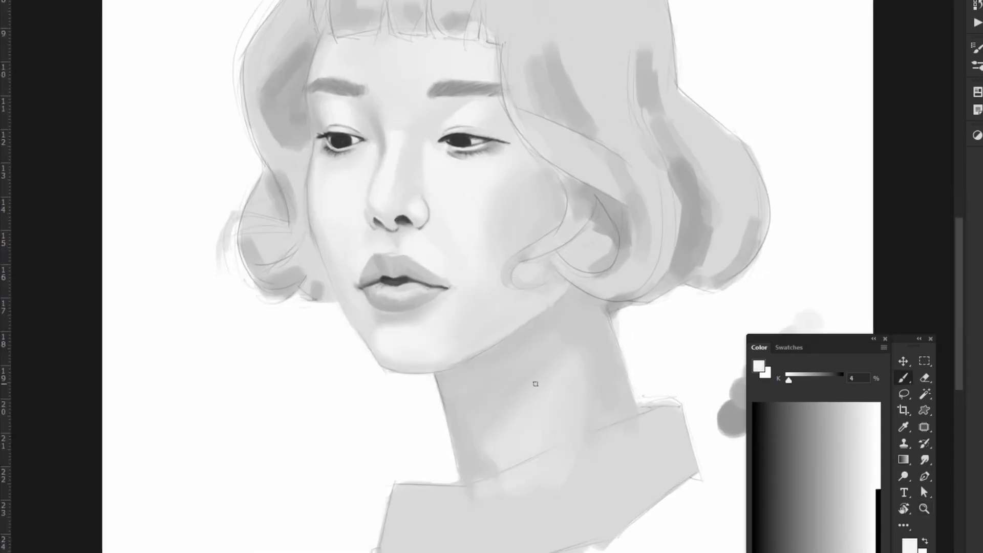
alt+click(438, 280)
Lighten the left eye's iris with a 68% grey and touch up its lower lid with a 12% grey
scroll(438, 280, down, 2)
scroll(549, 55, up, 1)
alt+click(548, 55)
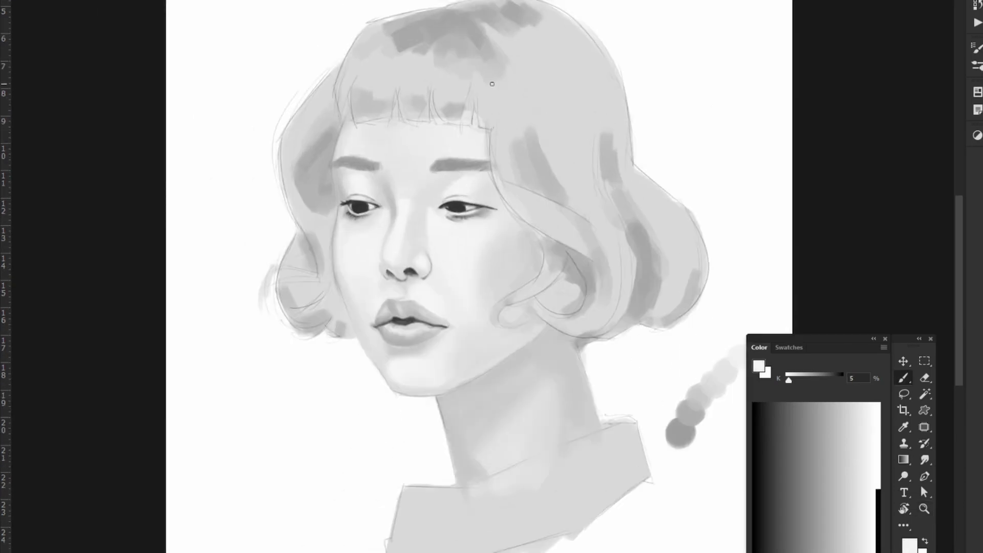
scroll(448, 200, up, 1)
scroll(490, 215, down, 1)
alt+click(489, 216)
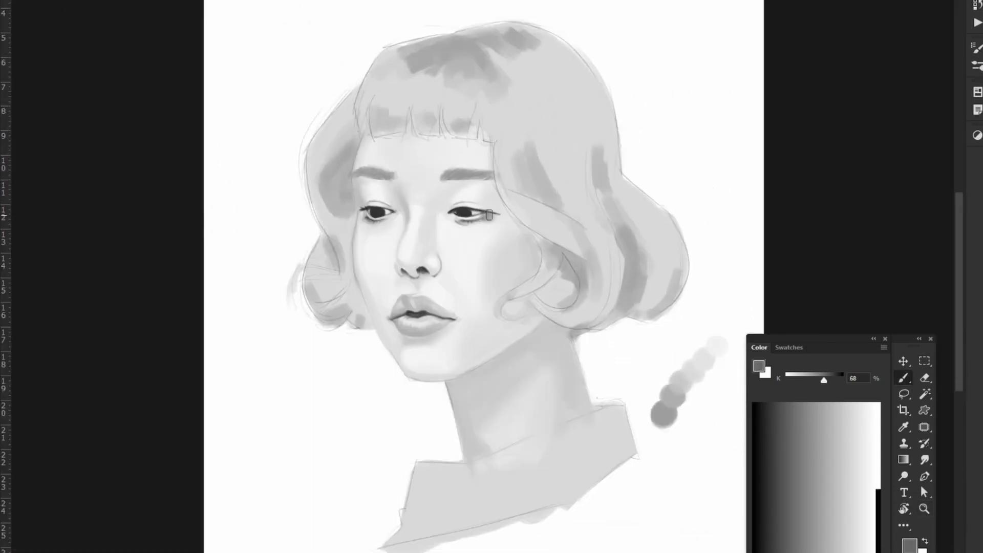
scroll(358, 220, up, 1)
alt+click(388, 222)
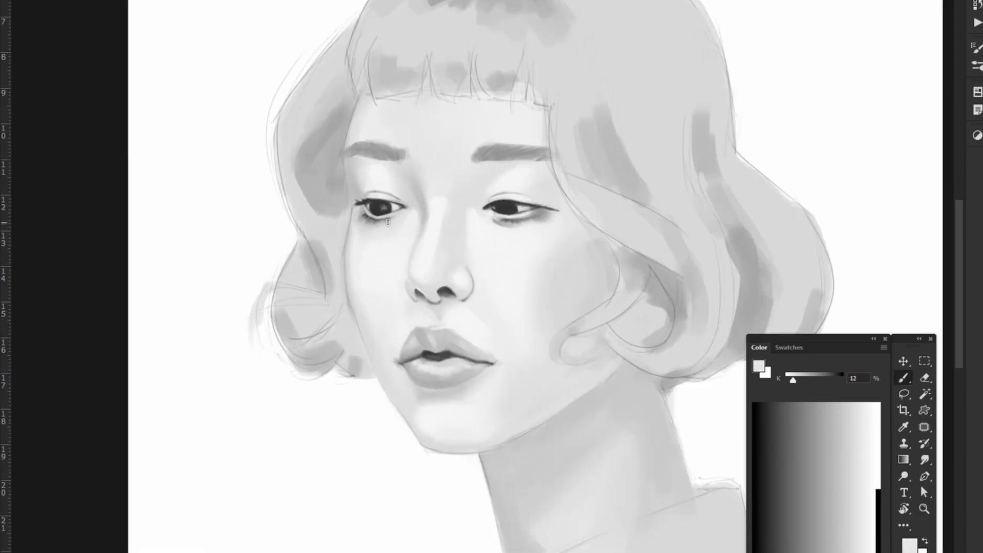
Lighten the right eye's iris with a 57% grey and sample a 17% grey beside it
alt+click(516, 206)
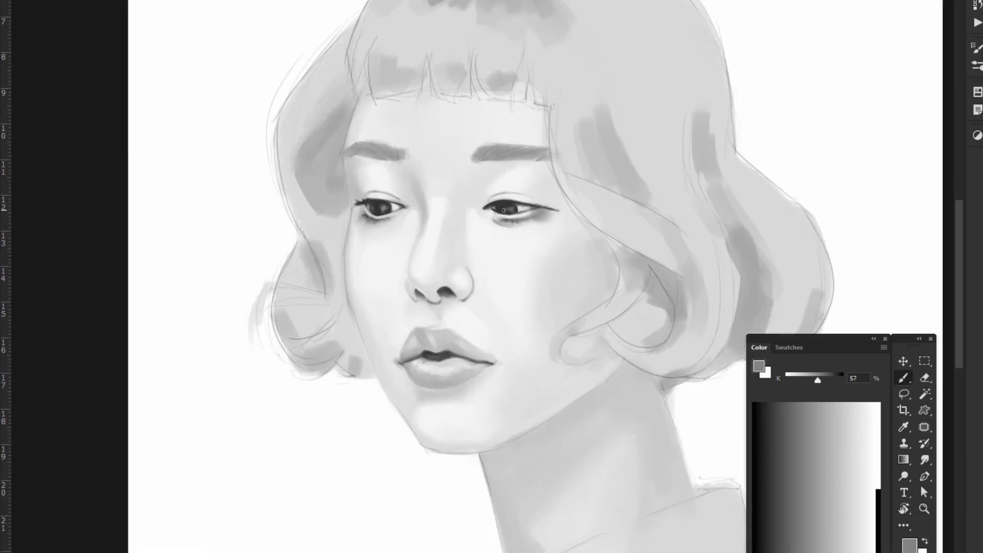
alt+click(516, 207)
scroll(516, 210, down, 2)
alt+click(514, 212)
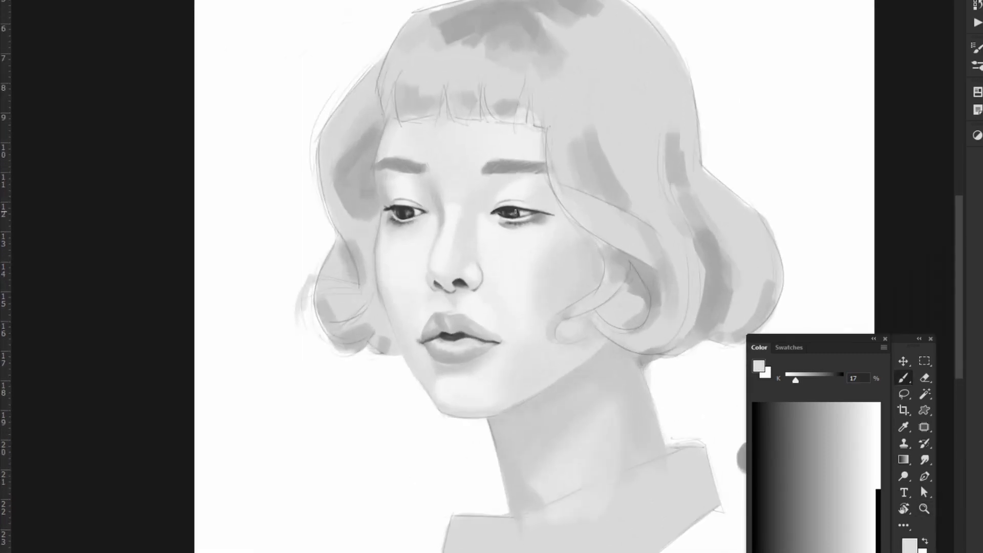
Darken the hollow inside the hair curl beside the right cheek with greys from 30% to 51%
scroll(515, 212, down, 1)
key(z)
key(b)
alt+click(622, 299)
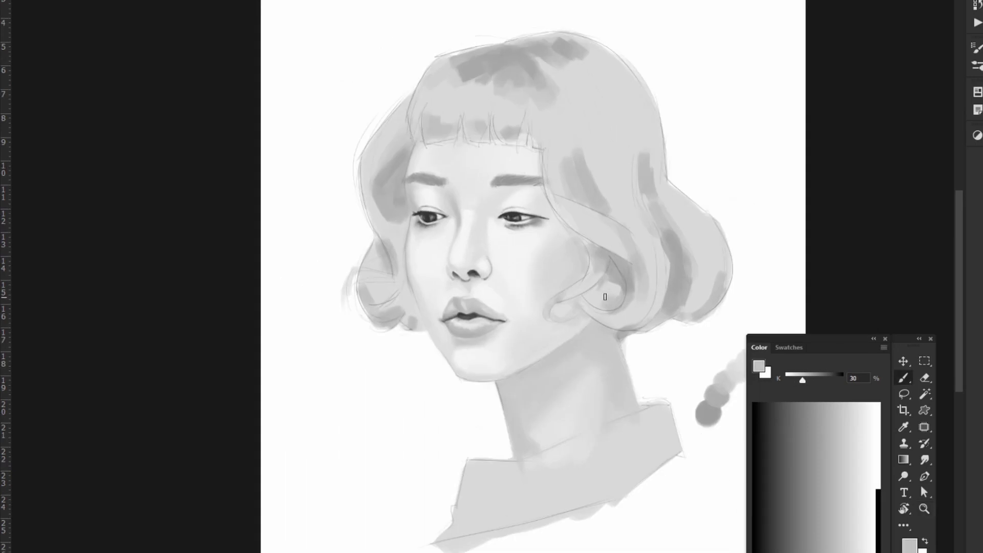
alt+click(619, 298)
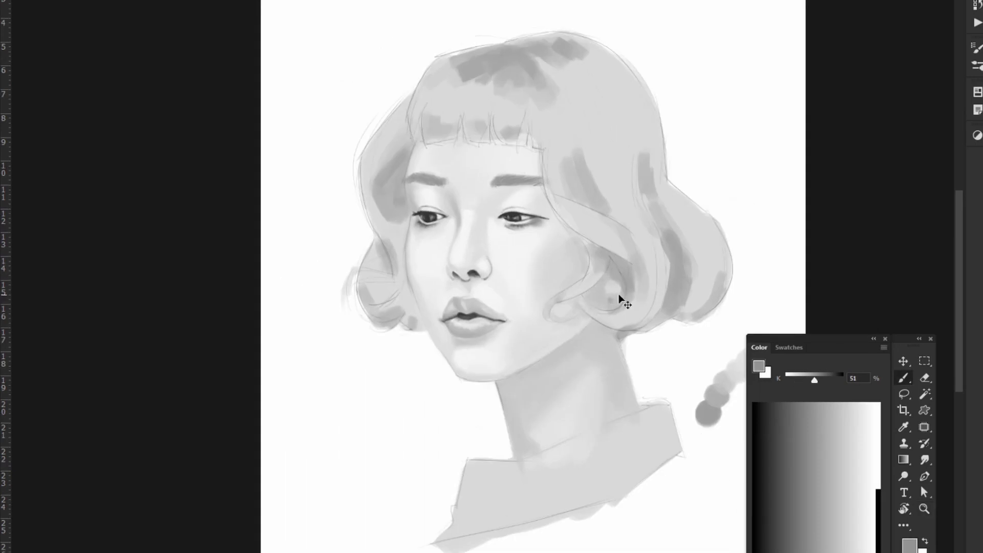
mouse_move(610, 304)
mouse_down()
mouse_move(513, 228)
mouse_move(612, 268)
mouse_move(618, 261)
mouse_move(625, 286)
mouse_move(607, 261)
mouse_move(605, 279)
mouse_move(584, 295)
mouse_move(598, 321)
mouse_up()
alt+click(614, 285)
alt+click(612, 279)
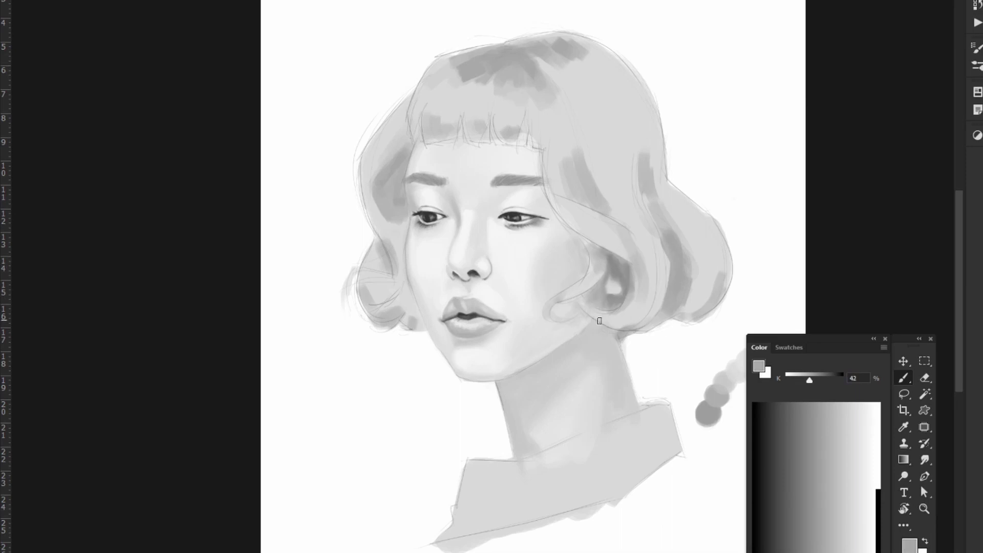
alt+click(585, 295)
Blend the shadow patches along the lower part of the fringe with a 29% grey
key(ctrl+minus)
key(r)
key(b)
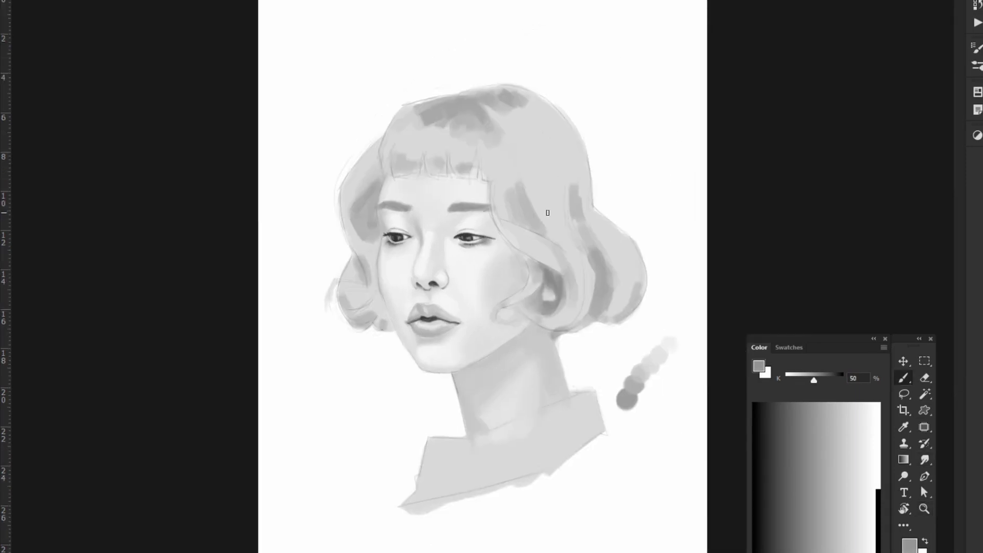
alt+click(414, 167)
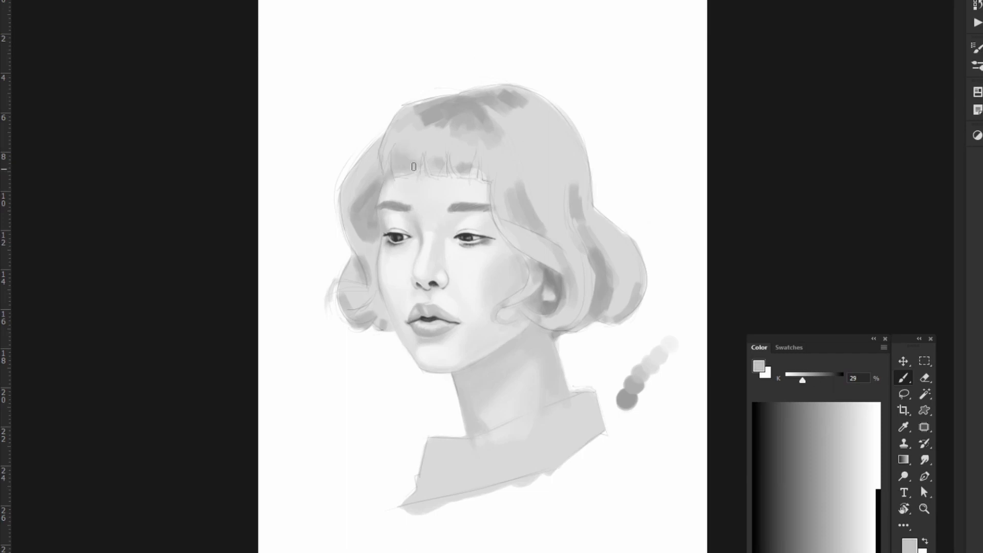
Darken the hair beside the left temple and shade the left curl down to the jaw with sampled greys
alt+click(378, 152)
drag(379, 185, 374, 245)
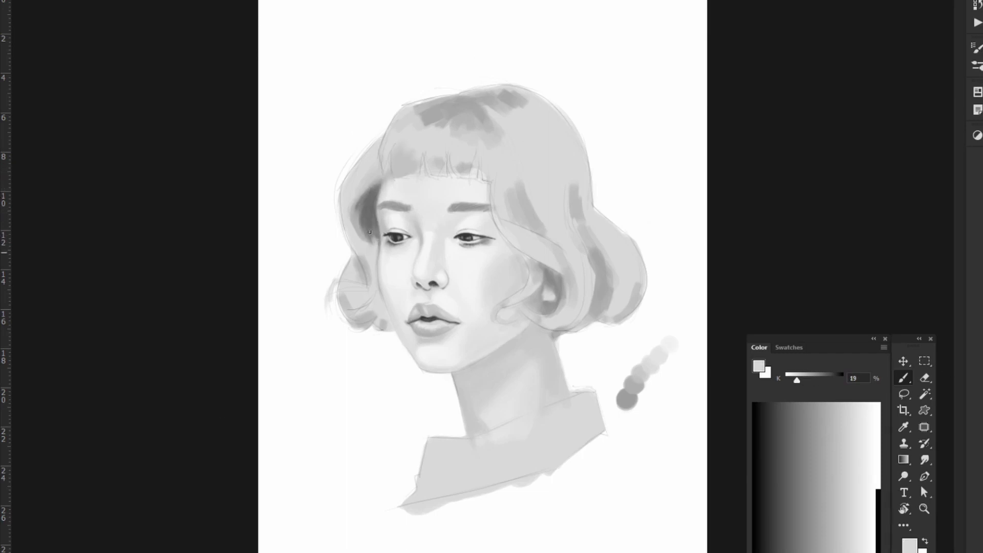
mouse_move(360, 216)
mouse_down()
mouse_move(367, 274)
mouse_move(342, 317)
mouse_up()
alt+click(365, 270)
alt+click(366, 270)
drag(358, 156, 369, 197)
alt+click(391, 331)
drag(386, 328, 387, 317)
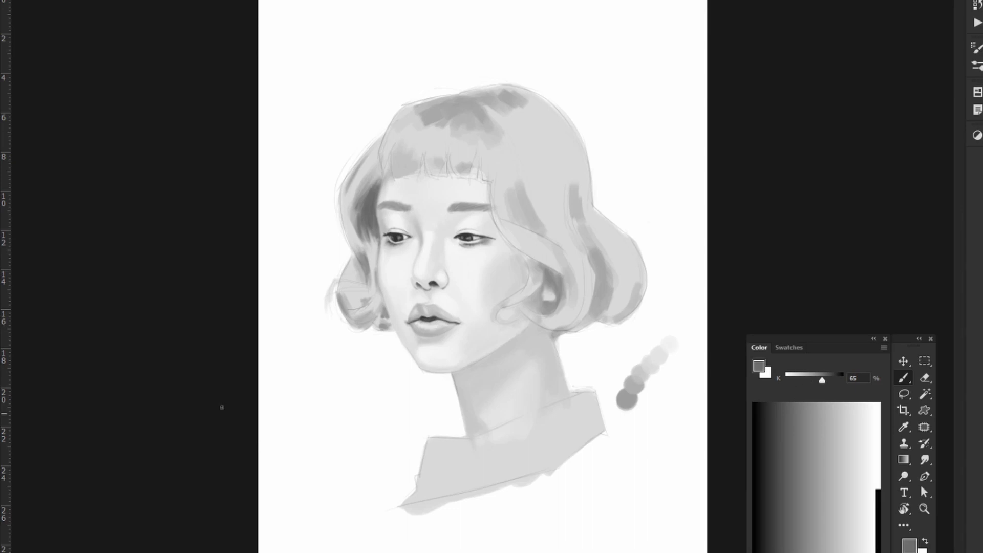
Shade the crown parting and the lower fringe with sampled greys, including a 49% grey
alt+click(440, 104)
mouse_move(440, 104)
mouse_down()
mouse_move(461, 106)
mouse_move(452, 102)
mouse_move(473, 109)
mouse_move(498, 132)
mouse_move(496, 97)
mouse_move(457, 106)
mouse_move(490, 109)
mouse_move(446, 115)
mouse_up()
key(r)
key(b)
alt+click(435, 164)
drag(435, 163, 466, 169)
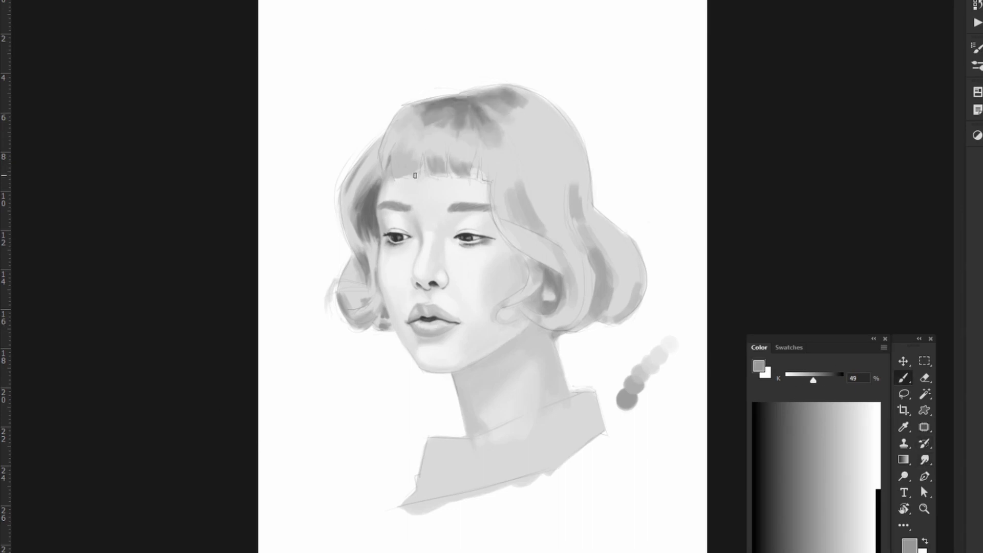
Darken the fringe tips, the hair beside the right temple and the hollows of the right curls with a 65% grey
mouse_move(400, 169)
mouse_down()
mouse_move(418, 151)
mouse_move(494, 158)
mouse_move(502, 210)
mouse_move(528, 146)
mouse_move(521, 211)
mouse_move(508, 205)
mouse_move(548, 270)
mouse_move(541, 281)
mouse_move(539, 266)
mouse_move(559, 274)
mouse_up()
alt+click(514, 187)
mouse_move(514, 338)
mouse_down()
mouse_move(556, 304)
mouse_move(553, 336)
mouse_move(594, 230)
mouse_move(600, 299)
mouse_move(632, 271)
mouse_up()
drag(604, 241, 576, 307)
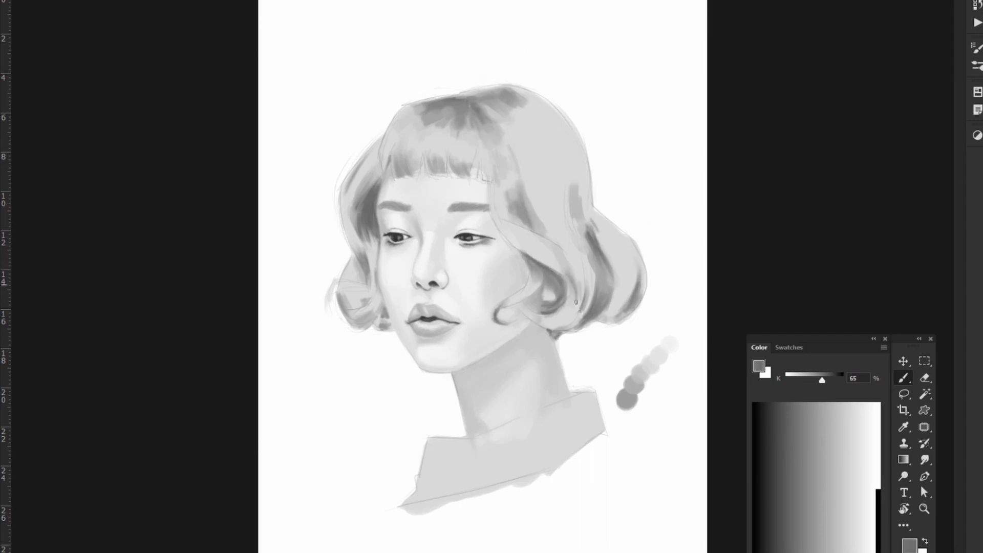
Blend mid-grey strands across the right side of the hair and the hair beside the left temple with sampled greys
alt+click(581, 154)
drag(582, 158, 584, 196)
mouse_move(528, 164)
mouse_down()
mouse_move(545, 223)
mouse_move(561, 177)
mouse_up()
mouse_move(543, 102)
mouse_down()
mouse_move(527, 235)
mouse_move(555, 194)
mouse_up()
alt+click(397, 114)
drag(366, 149, 370, 192)
mouse_move(589, 200)
mouse_down()
mouse_move(614, 261)
mouse_move(581, 285)
mouse_move(563, 256)
mouse_up()
alt+click(572, 336)
alt+click(546, 322)
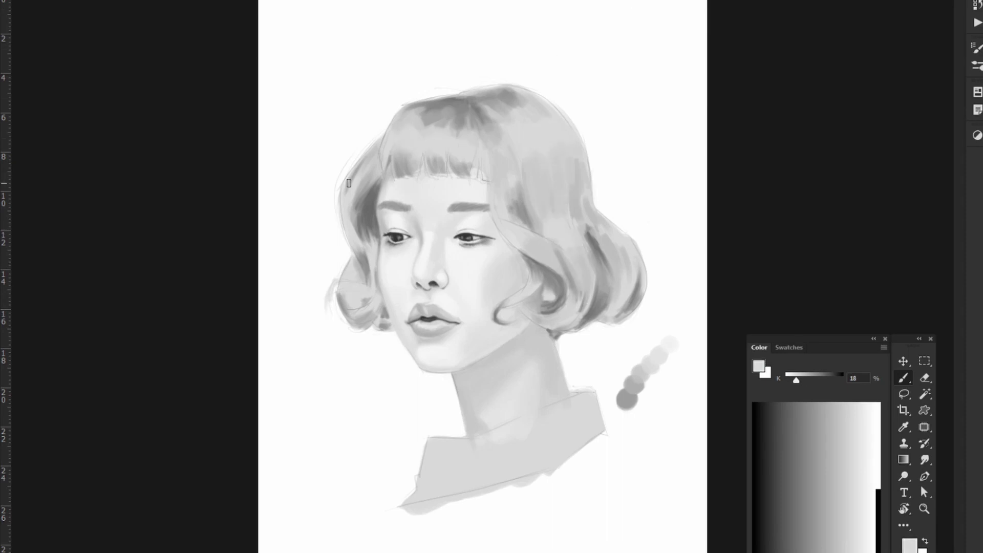
Darken the hair parting and the roots of the fringe with greys of 53% and 50%
ctrl+click(349, 183)
alt+click(428, 237)
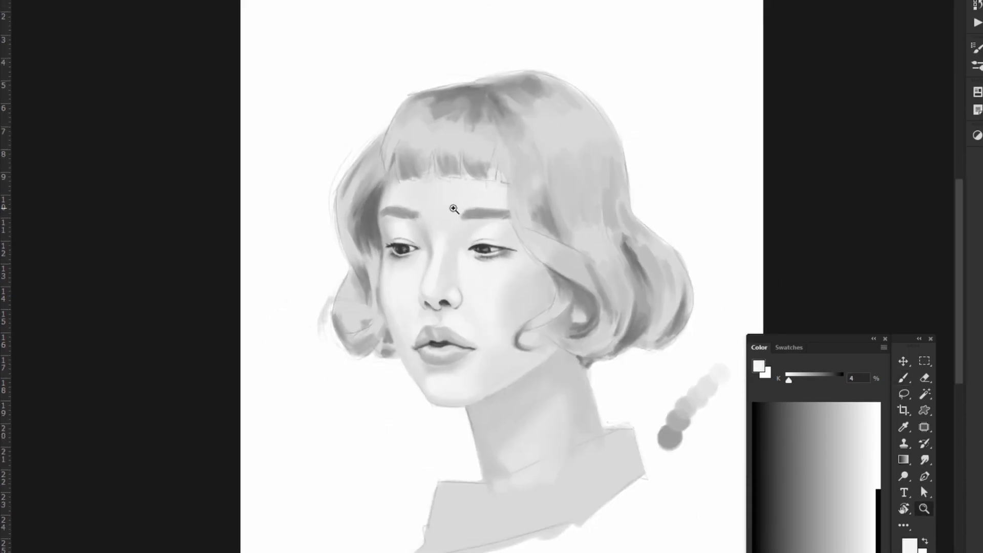
key(b)
alt+click(364, 194)
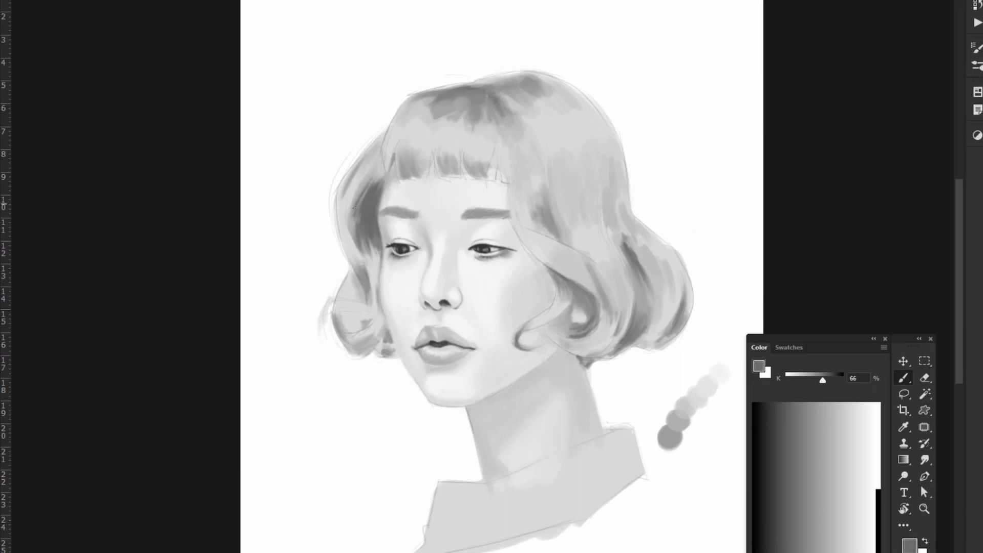
alt+click(405, 128)
drag(461, 105, 410, 123)
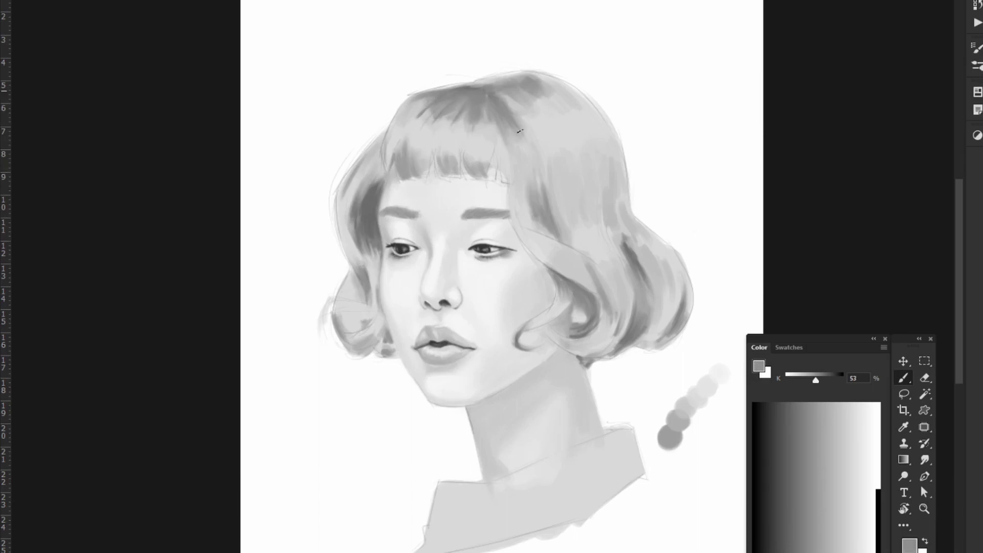
alt+click(510, 118)
Check the brush's Brush Pose and Transfer settings and adjust its Shape Dynamics
click(978, 48)
click(748, 163)
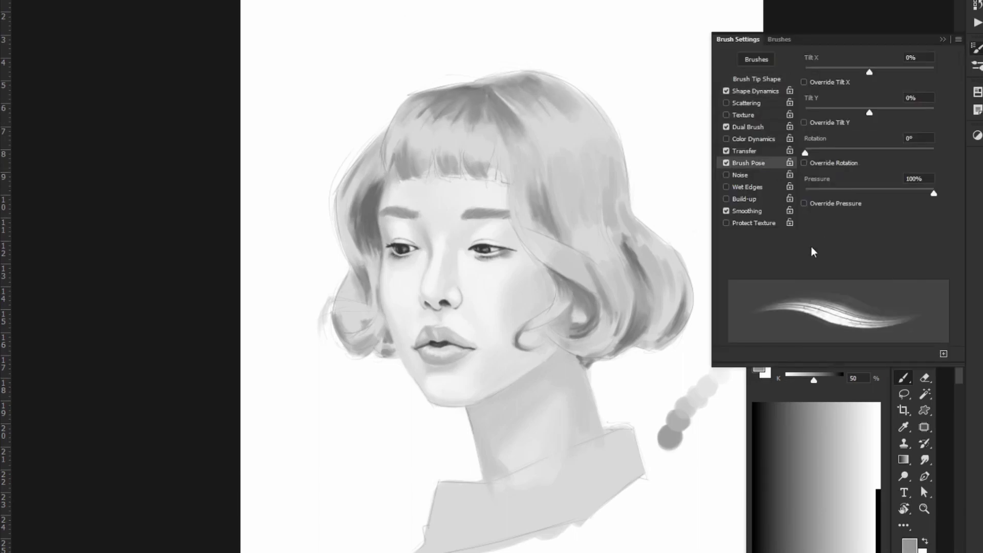
click(744, 150)
click(755, 91)
click(825, 183)
click(819, 226)
click(443, 106)
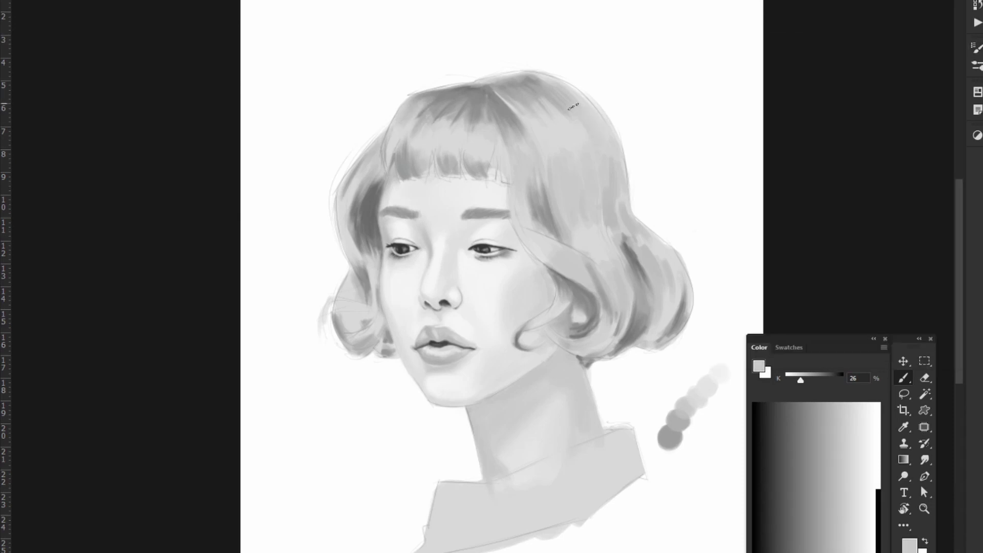
Smooth the strands on the right side of the hair with greys of 25% and 26%
alt+click(544, 244)
alt+click(594, 208)
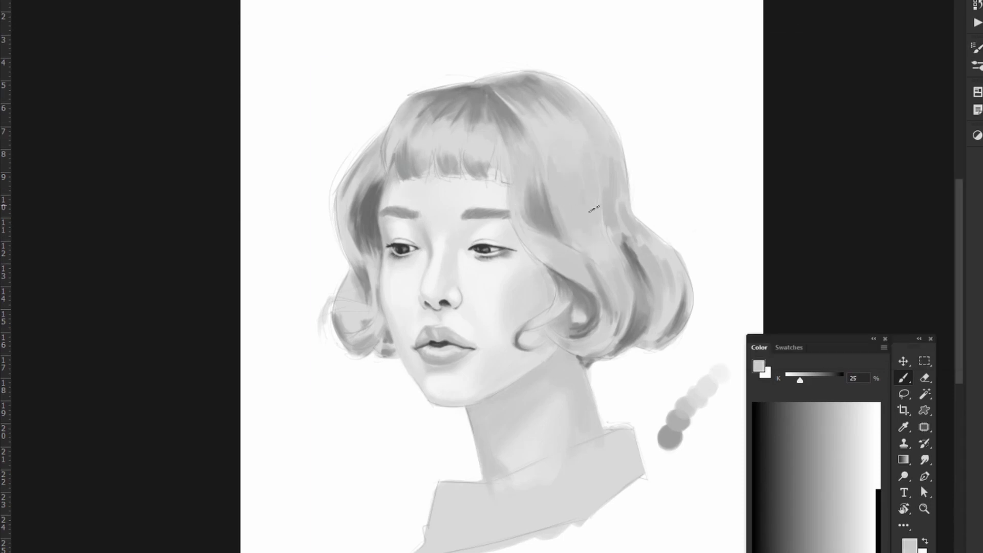
alt+click(607, 233)
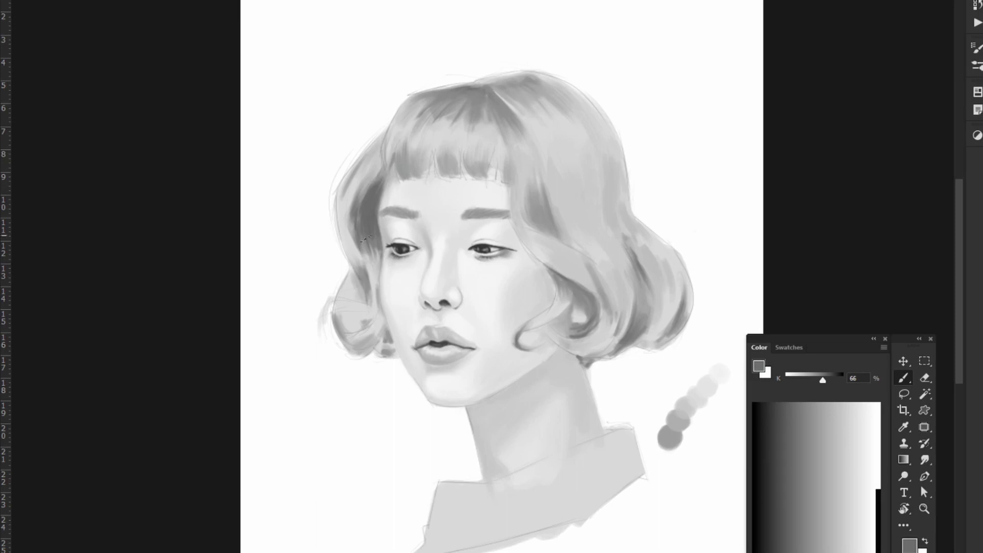
Shade the inner side of the large right curl down to its lower edge with a 49% grey
alt+click(623, 254)
mouse_move(624, 254)
mouse_down()
mouse_move(666, 328)
mouse_move(631, 341)
mouse_up()
alt+click(631, 341)
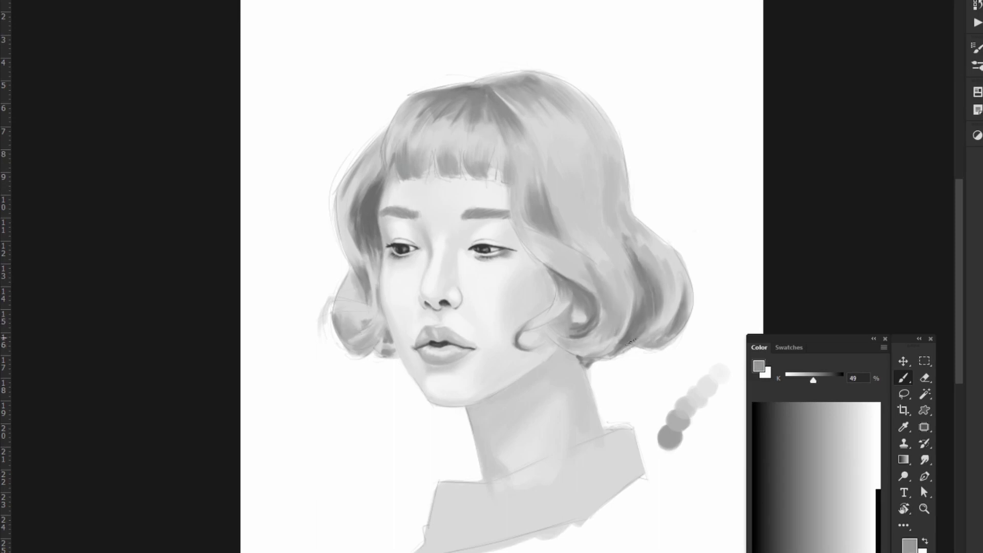
alt+click(604, 306)
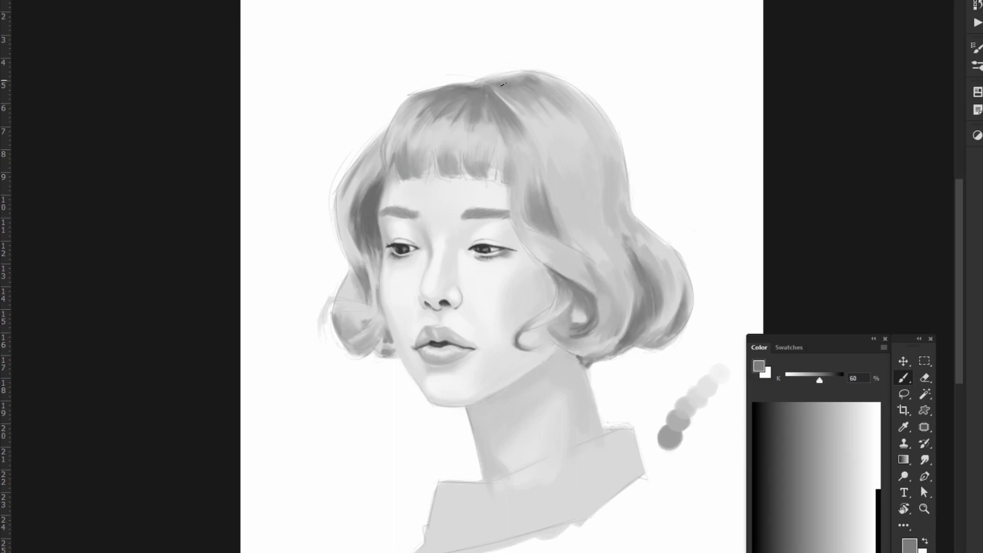
Darken the top edge of the crown with a 60% grey and shade the left curl with a 33% grey
drag(435, 87, 563, 82)
mouse_move(386, 133)
mouse_down()
mouse_move(365, 215)
mouse_move(358, 164)
mouse_up()
alt+click(343, 304)
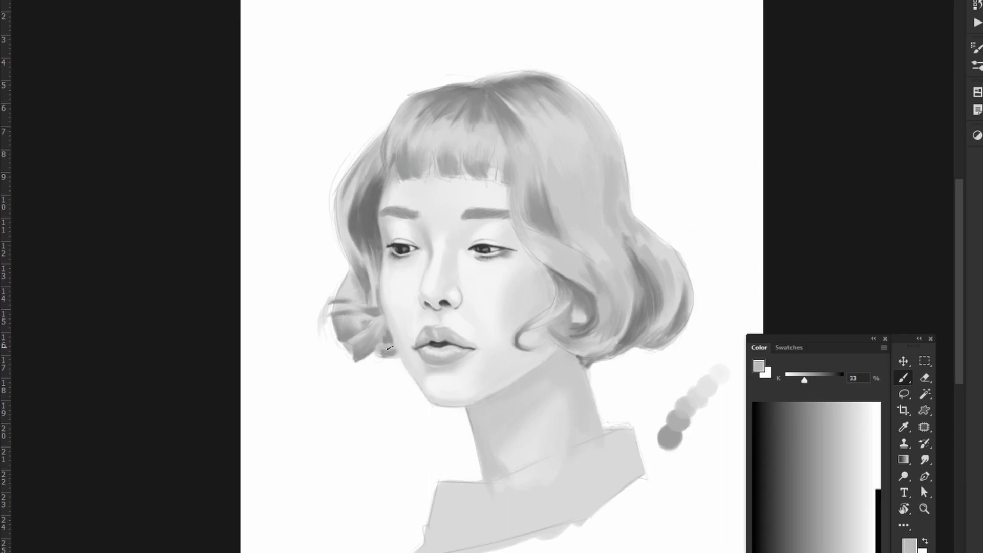
Outline the left side of the face, the jawline and both neck edges with a thin 94% grey line
alt+click(384, 204)
click(977, 48)
click(977, 48)
right_click(385, 98)
key(Escape)
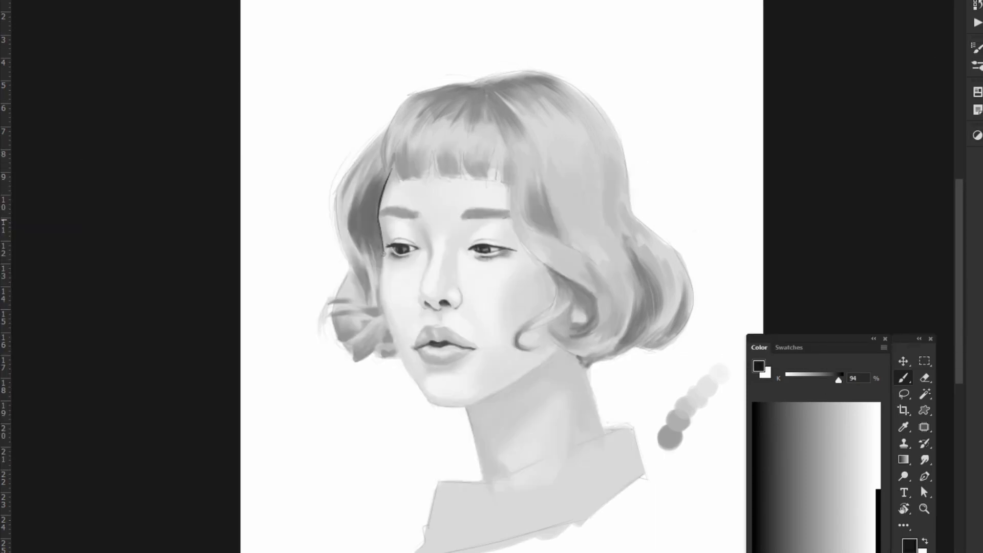
mouse_move(380, 268)
mouse_down()
mouse_move(403, 364)
mouse_move(661, 257)
mouse_move(378, 326)
mouse_move(443, 379)
mouse_up()
key(r)
key(Escape)
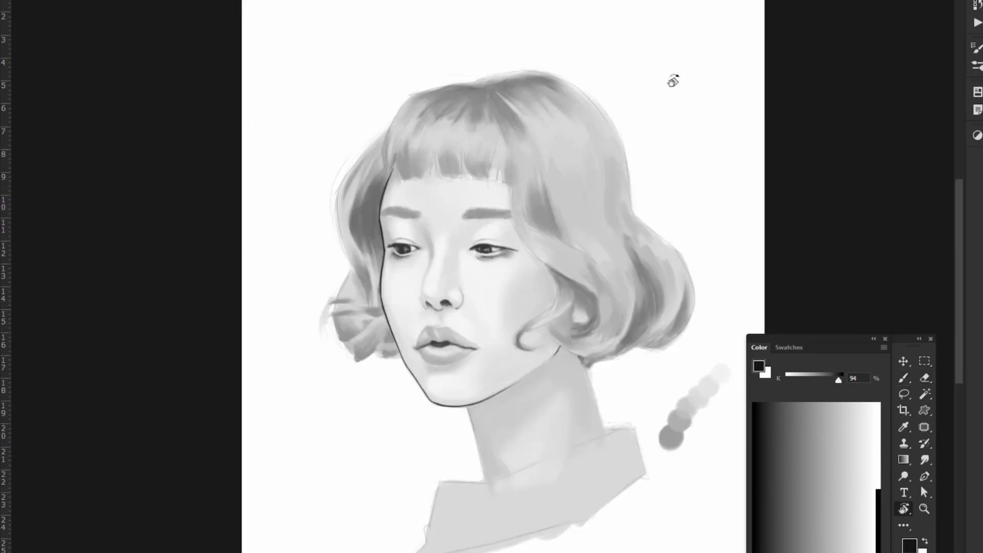
scroll(594, 347, down, 2)
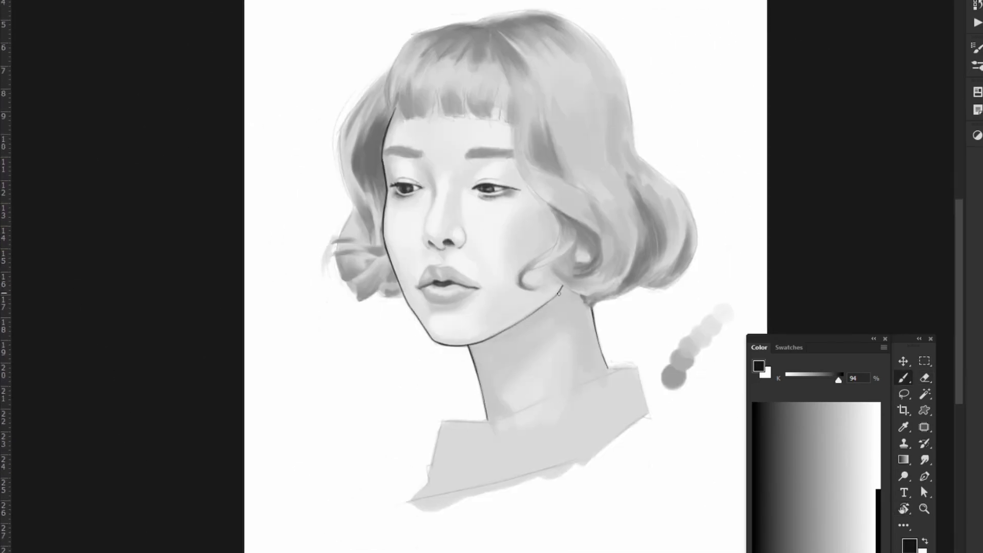
Try to outline the fringe tips with a 94% grey on a rotated canvas
key(r)
drag(559, 292, 563, 269)
drag(364, 146, 349, 114)
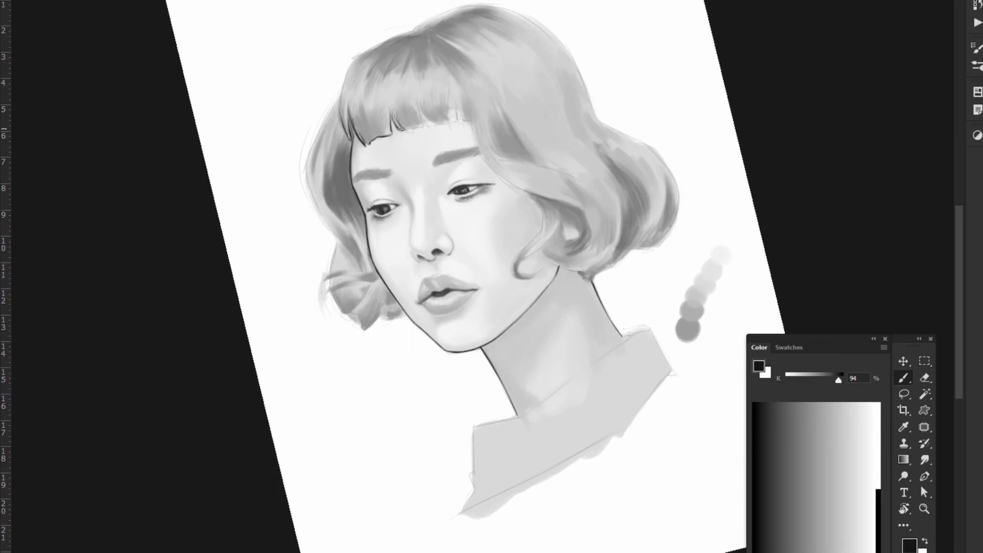
key(Escape)
mouse_move(435, 118)
mouse_down()
mouse_move(463, 117)
mouse_move(479, 103)
mouse_up()
key(e)
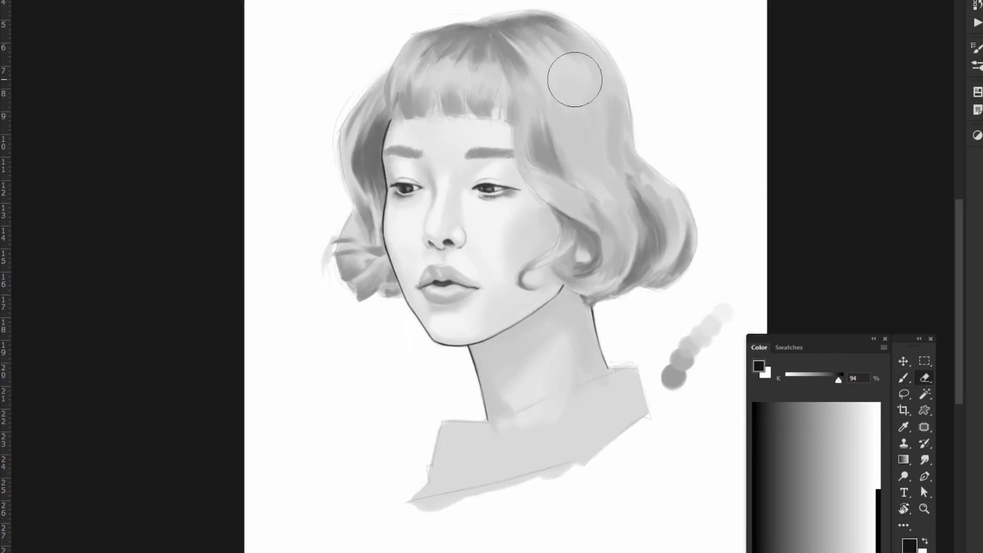
Paint strands in the right curls with sampled greys, starting from a 31% grey
key(b)
alt+click(594, 274)
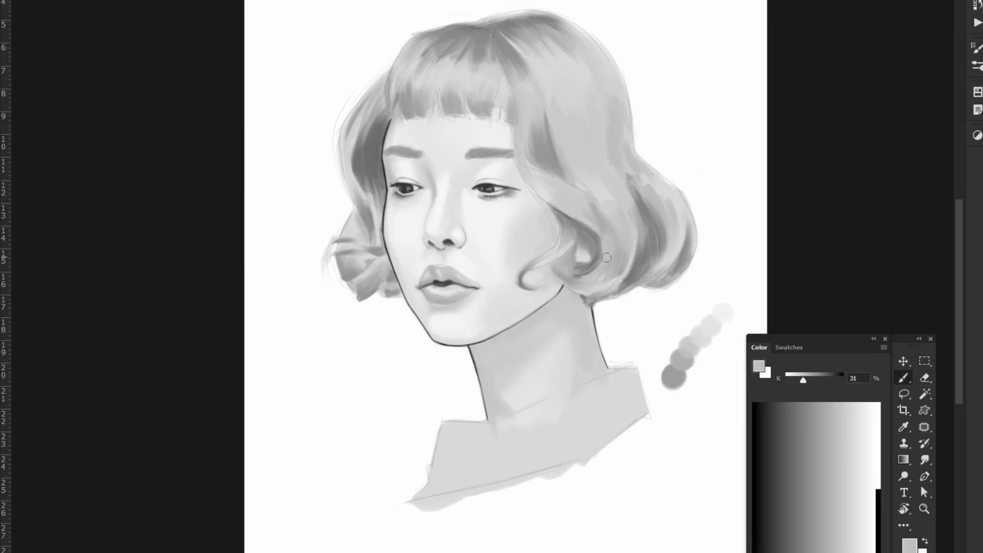
alt+click(651, 246)
drag(627, 239, 621, 252)
Outline the hair edge beside the right temple with a 61% grey and define separate strands along the fringe tips
alt+click(642, 264)
drag(515, 132, 527, 190)
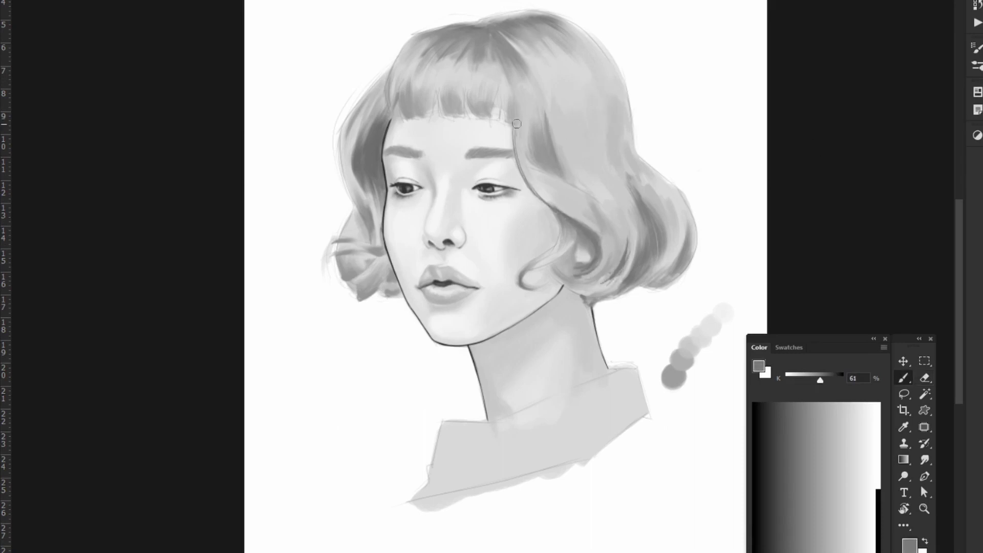
alt+click(580, 241)
mouse_move(389, 89)
mouse_down()
mouse_move(392, 126)
mouse_move(413, 128)
mouse_up()
mouse_move(435, 90)
mouse_down()
mouse_move(443, 114)
mouse_move(500, 122)
mouse_move(514, 139)
mouse_up()
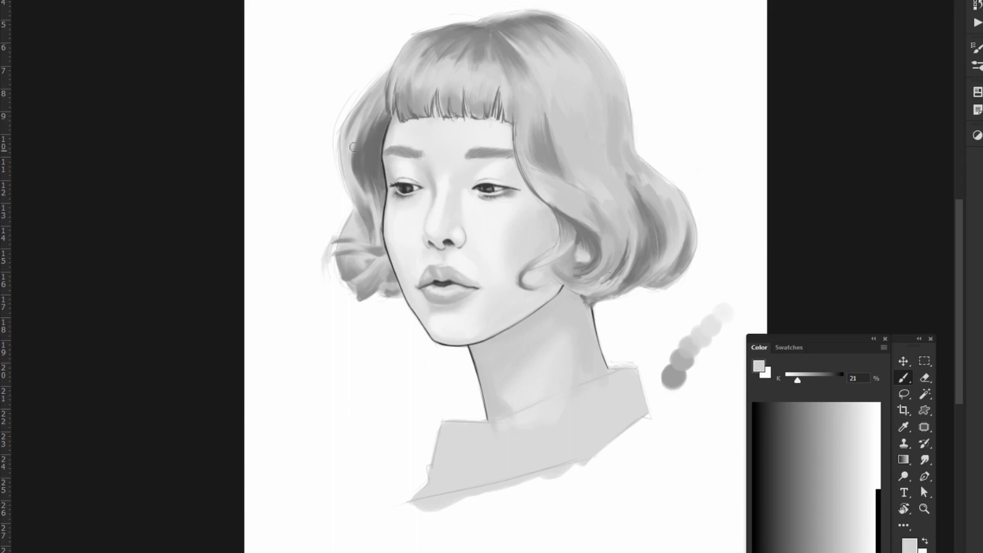
Outline the outer edge of the left hair and deepen the fringe and temple shadows with a 66% grey
mouse_move(342, 144)
mouse_down()
mouse_move(395, 58)
mouse_move(349, 120)
mouse_move(358, 224)
mouse_up()
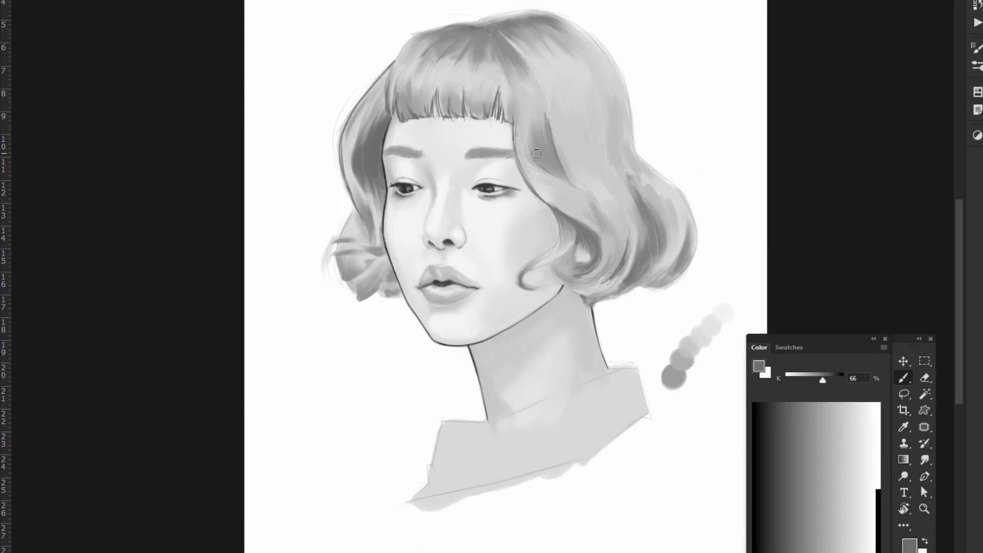
alt+click(474, 112)
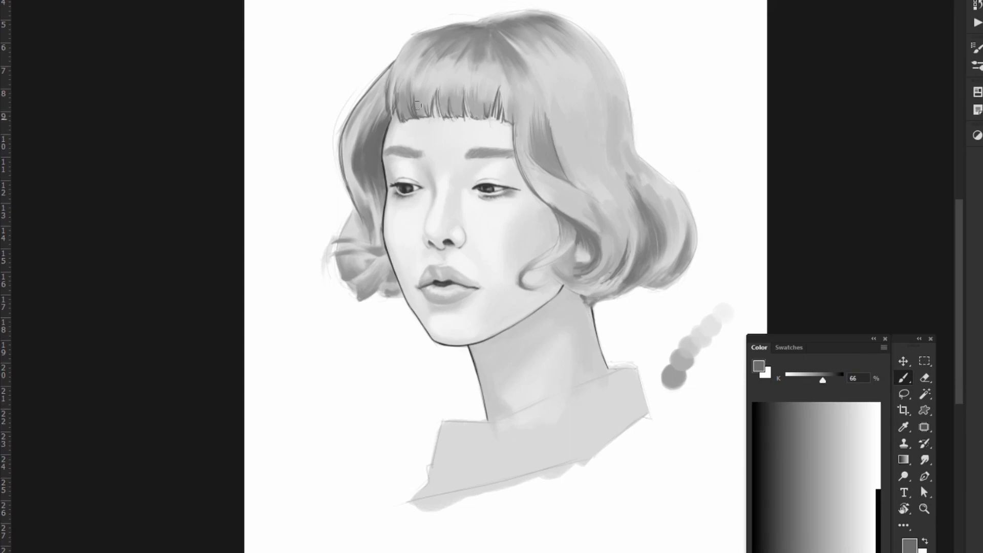
alt+click(378, 213)
alt+click(560, 163)
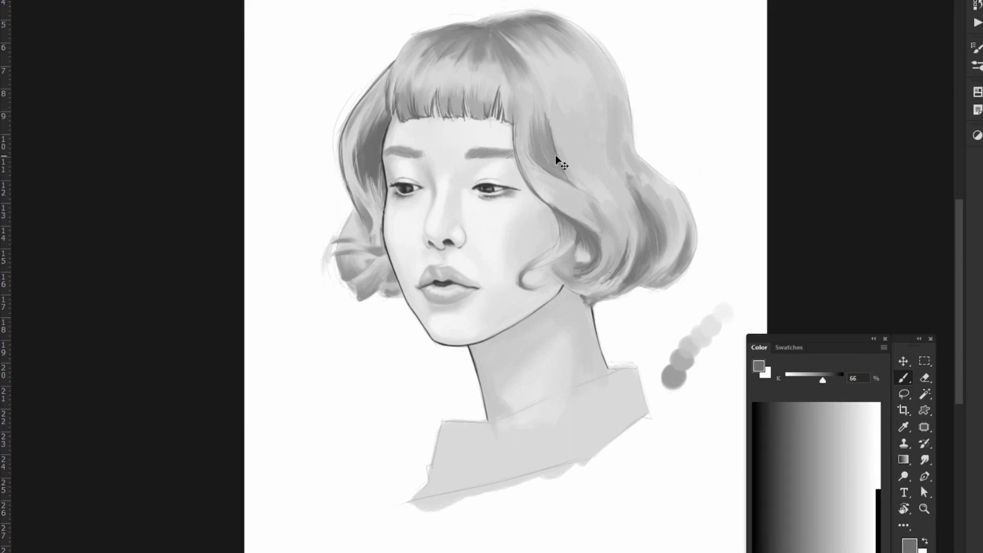
drag(372, 203, 382, 180)
Define dark strands in the large right curl and along the underside of the right curls with a 65% grey
alt+click(690, 275)
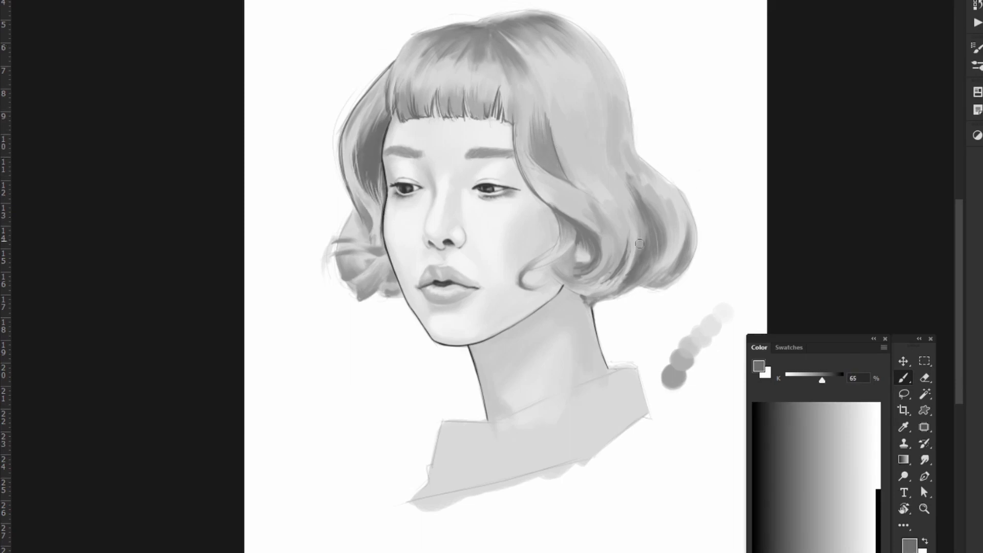
drag(641, 228, 639, 170)
alt+click(628, 171)
alt+click(650, 259)
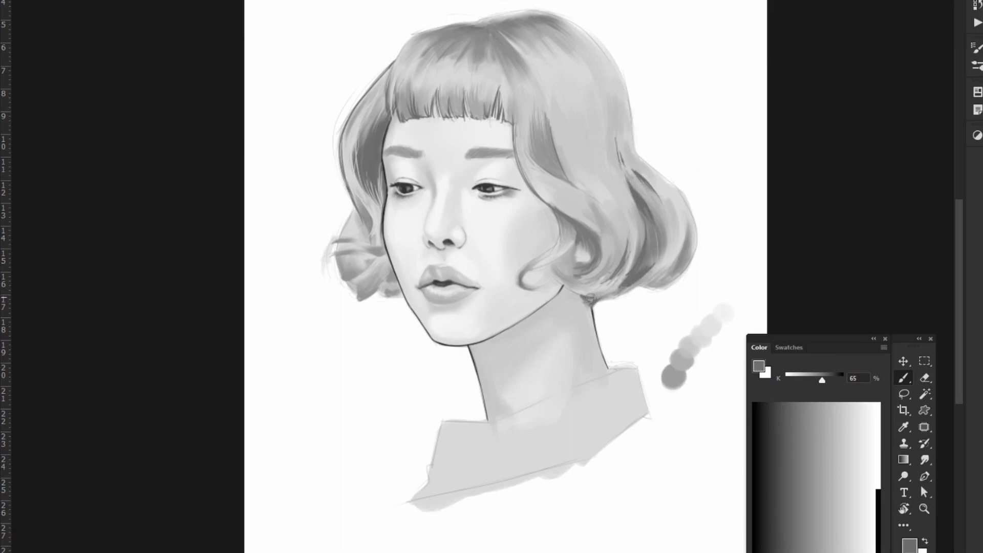
alt+click(602, 278)
alt+click(602, 277)
mouse_move(546, 270)
mouse_down()
mouse_move(583, 273)
mouse_move(578, 293)
mouse_up()
Shade the left curl beside the jaw with a sampled grey
alt+click(376, 227)
drag(353, 246, 374, 282)
right_click(511, 344)
key(Escape)
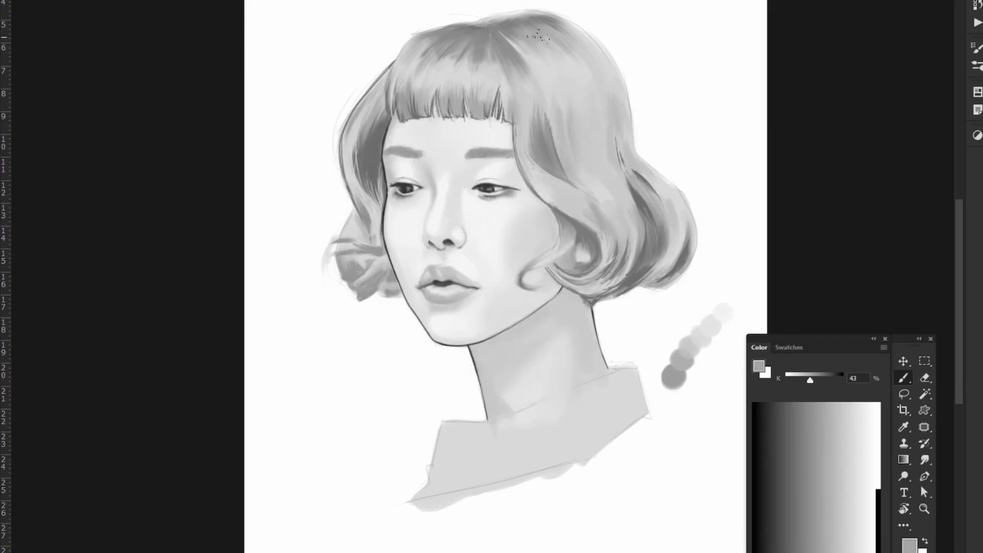
Darken the small curl on the right cheek with a 57% grey and blend the nearby strands with a 23% grey
alt+click(465, 83)
alt+click(582, 285)
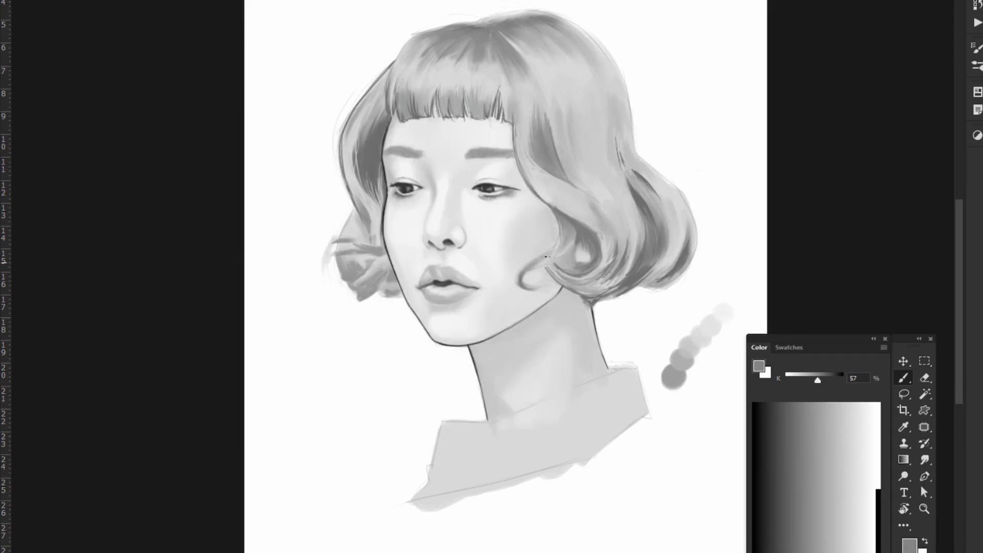
alt+click(571, 239)
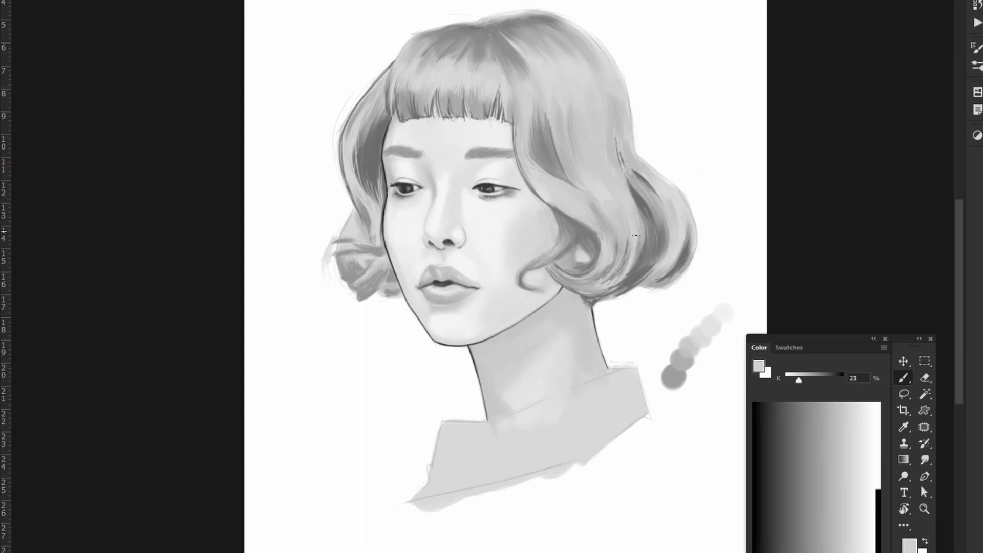
Add light strands to the right of the crown and around the left curl with greys of 19% and 23%
alt+click(545, 178)
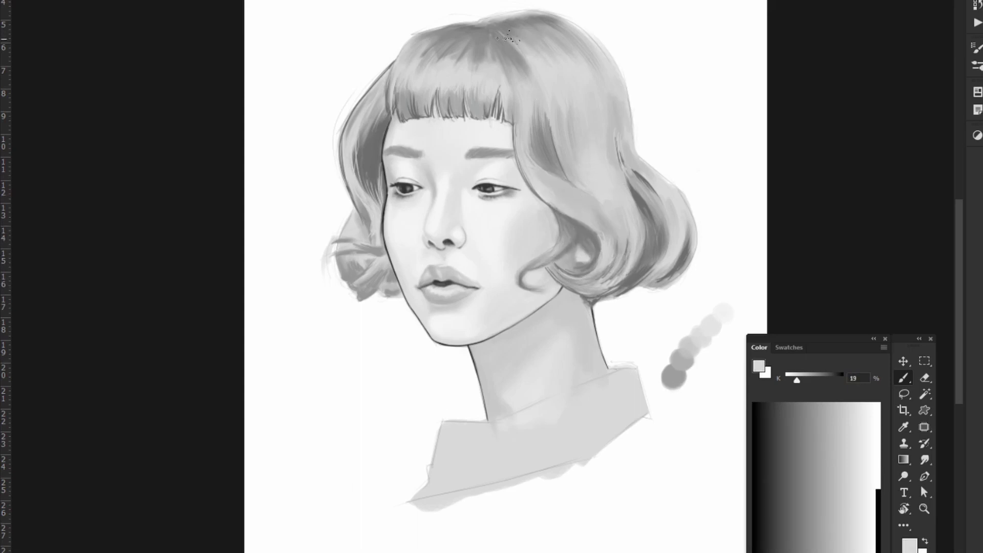
alt+click(360, 265)
right_click(353, 226)
key(Escape)
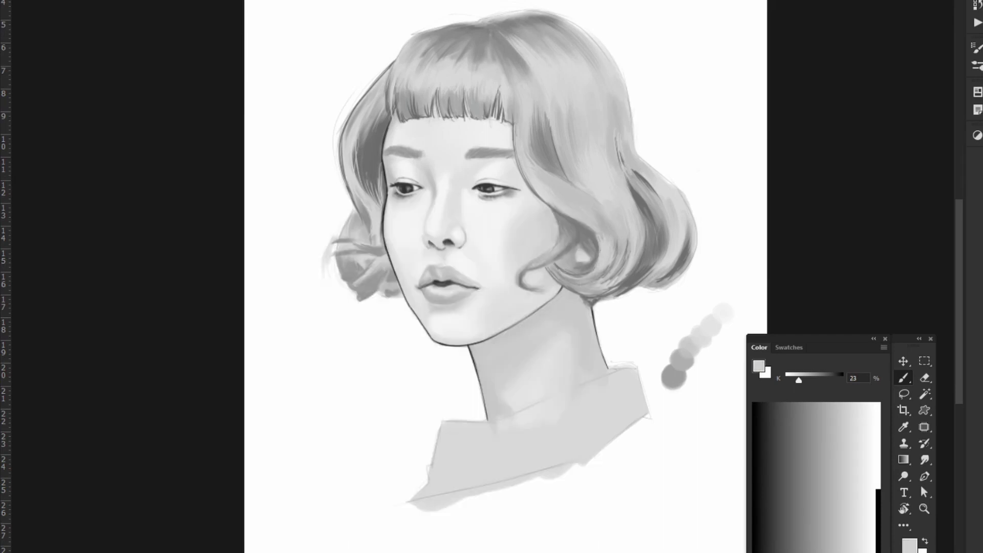
Deepen the roots at the parting and the inside of the left curl with a 66% grey
alt+click(470, 35)
right_click(470, 35)
key(Escape)
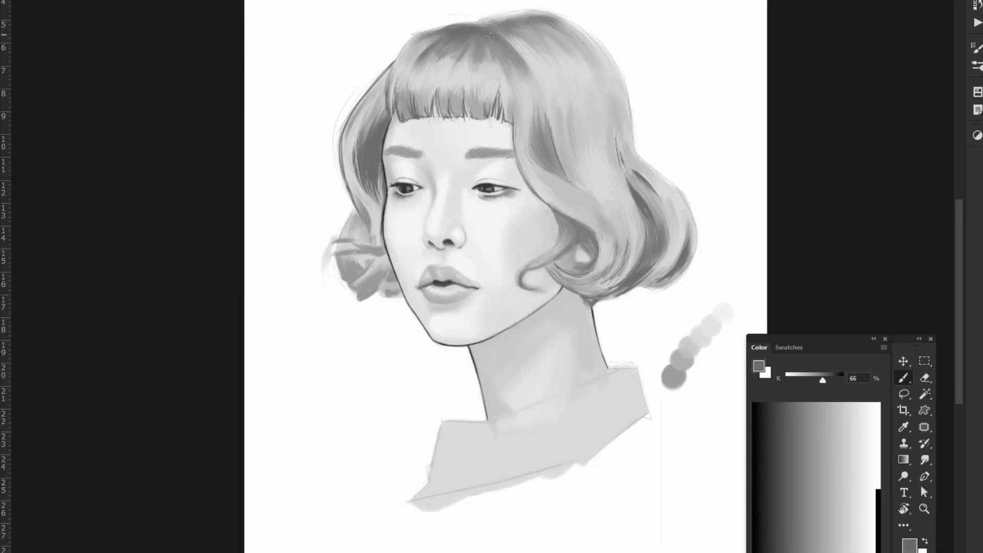
drag(369, 197, 354, 276)
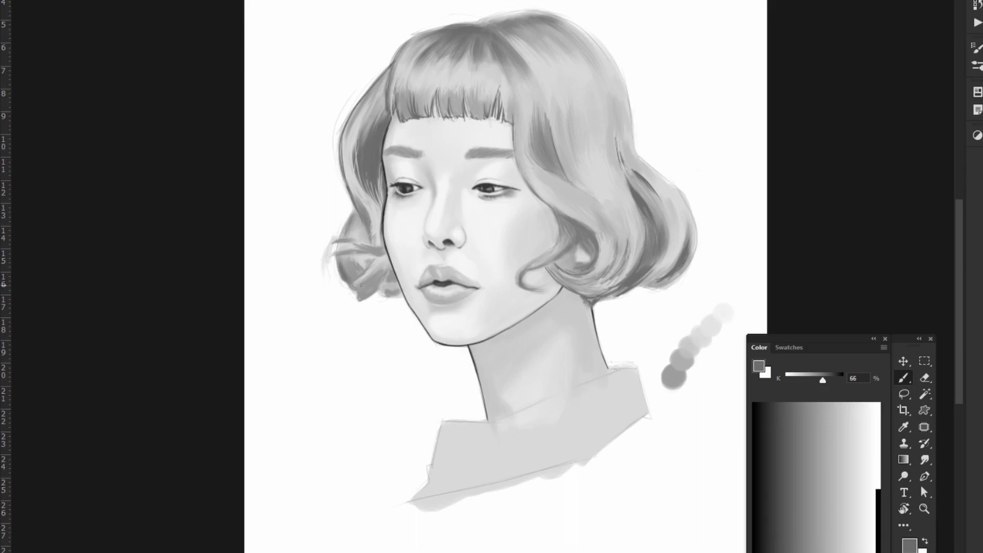
Reinforce the right curl's strands with a 66% grey and the hair edge from cheek curl to fringe with a 77% grey
mouse_move(669, 217)
mouse_down()
mouse_move(589, 154)
mouse_move(599, 169)
mouse_move(605, 62)
mouse_move(697, 170)
mouse_up()
right_click(404, 99)
key(Escape)
alt+click(404, 99)
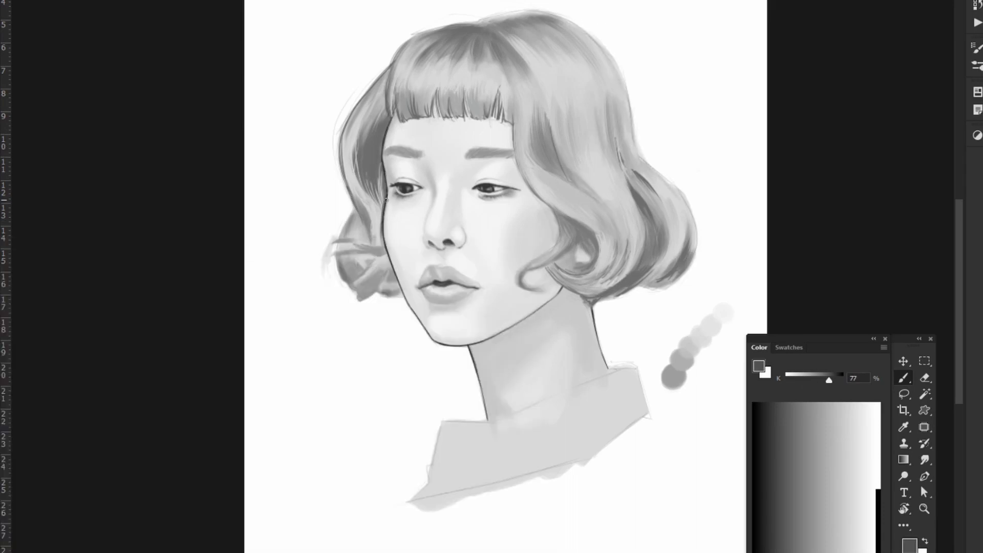
drag(589, 251, 519, 130)
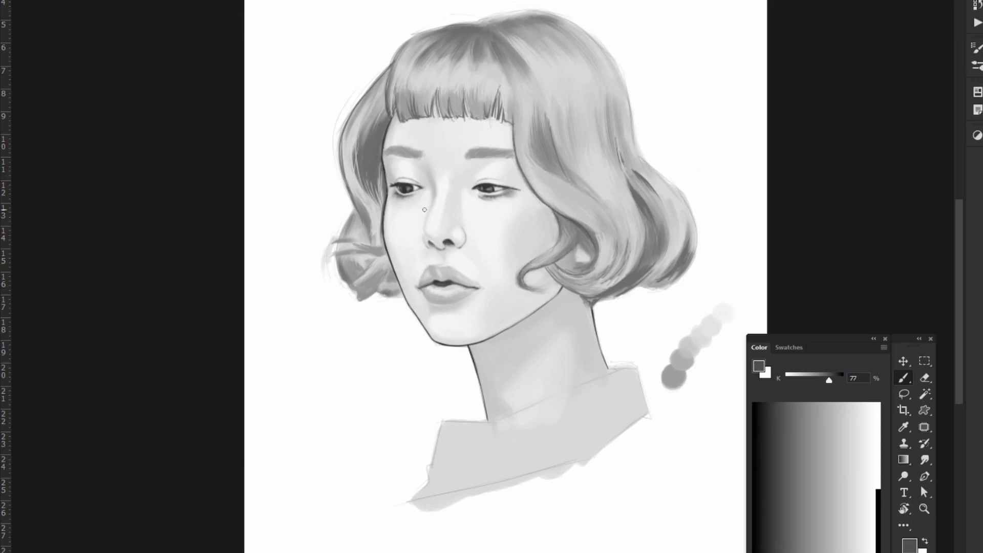
Darken the underside of the left curl and the outer contour of the right-hand hair with a 77% grey
key(r)
drag(424, 210, 365, 317)
drag(339, 350, 405, 270)
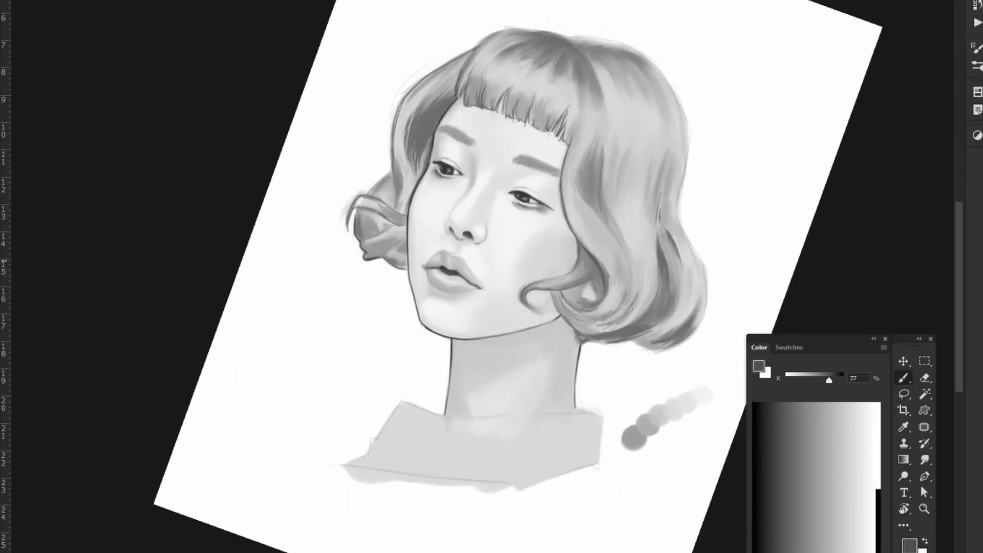
key(r)
drag(685, 174, 624, 102)
drag(571, 257, 690, 226)
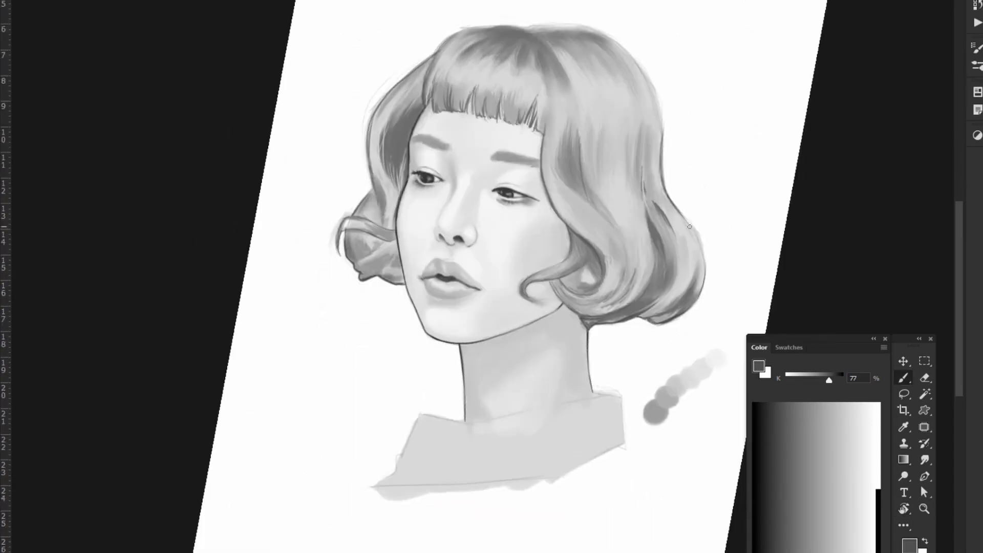
Reinforce the contours of the cheek, jaw, front of the neck and left curl with a 95% grey
key(r)
drag(542, 185, 480, 361)
alt+click(480, 361)
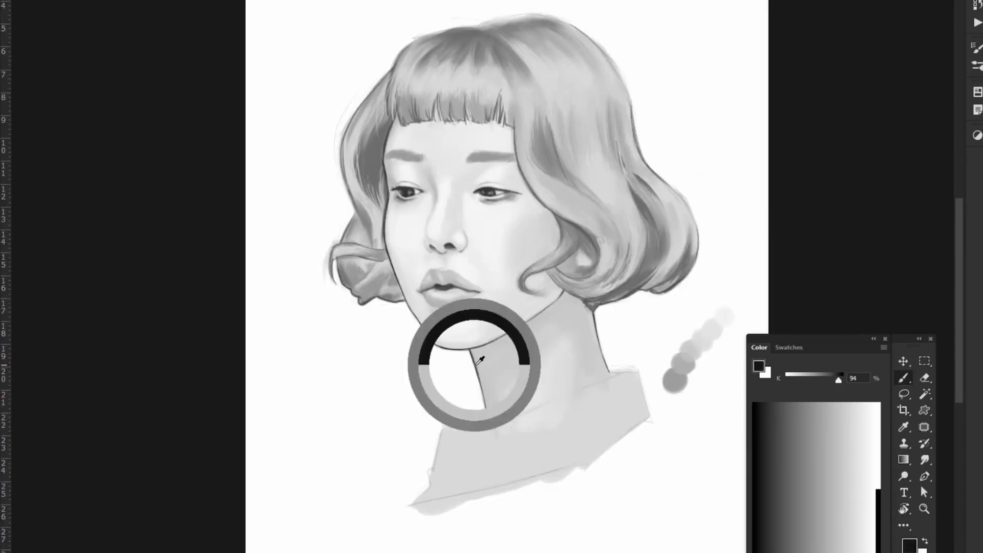
scroll(388, 78, up, 2)
drag(377, 211, 379, 322)
drag(379, 322, 365, 220)
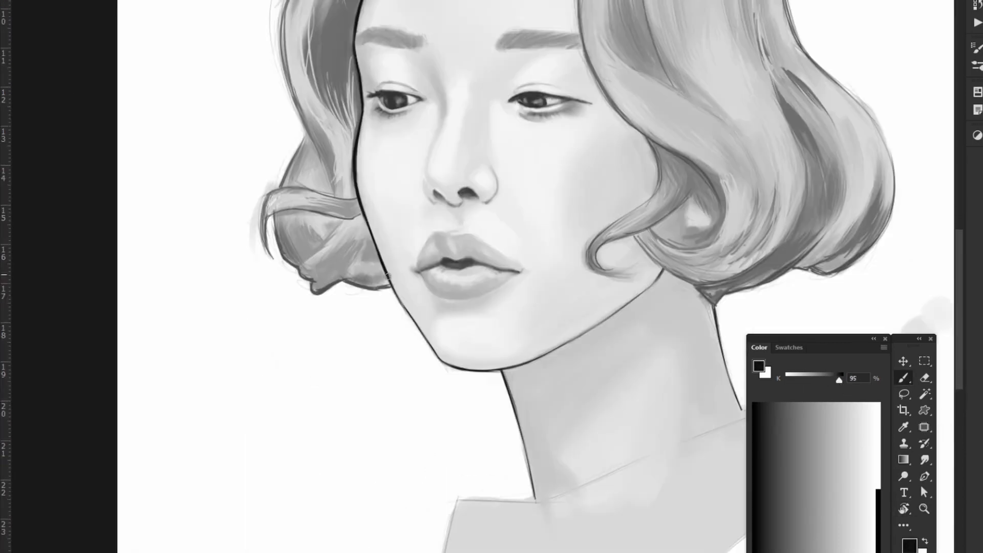
Outline the collar's upper and side edges and the underside of the right-hand hair with a 95% grey
scroll(388, 277, down, 2)
scroll(387, 277, down, 3)
key(r)
drag(532, 353, 615, 307)
scroll(681, 361, up, 2)
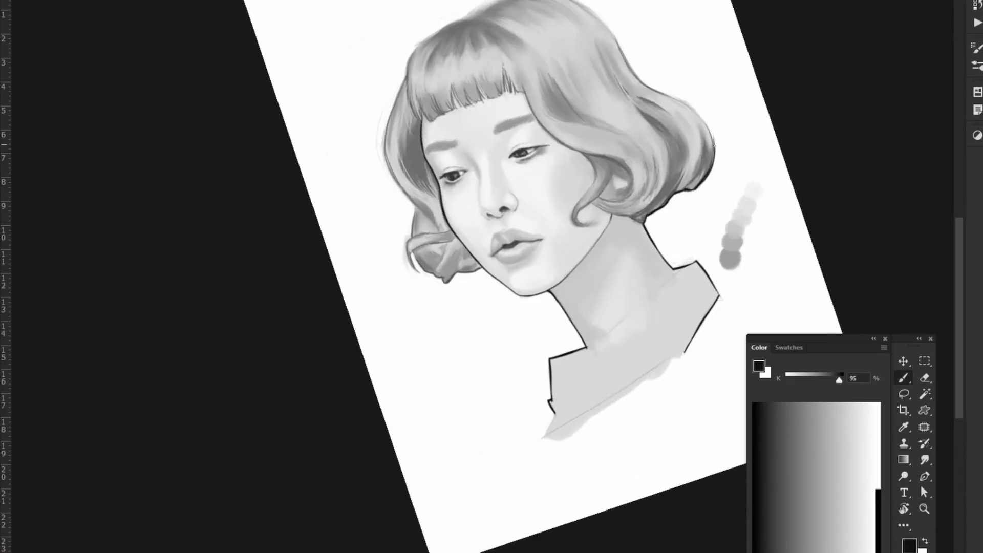
key(r)
drag(679, 194, 727, 246)
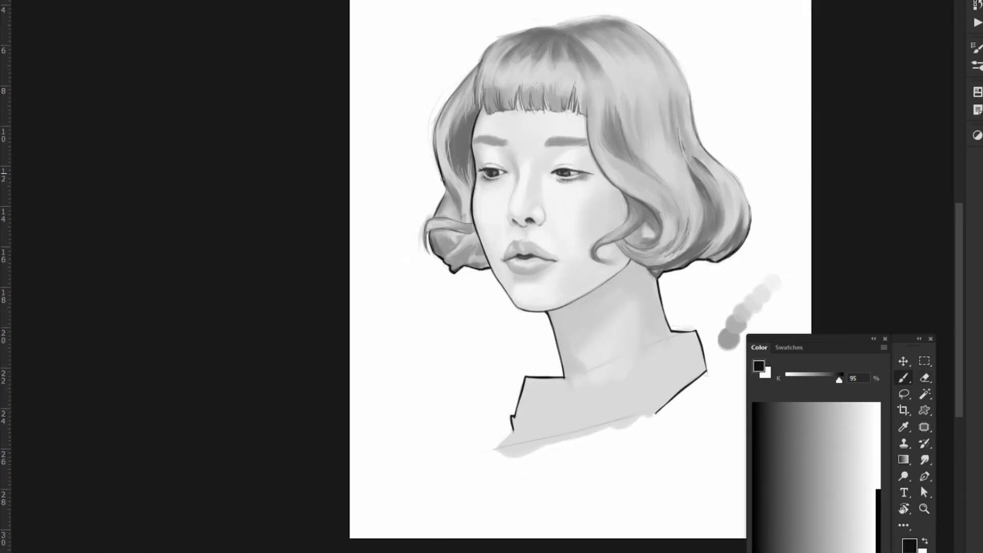
Thicken the cheek line beneath the left curl and the outer hair contours with a 95% grey
key(r)
drag(608, 166, 641, 179)
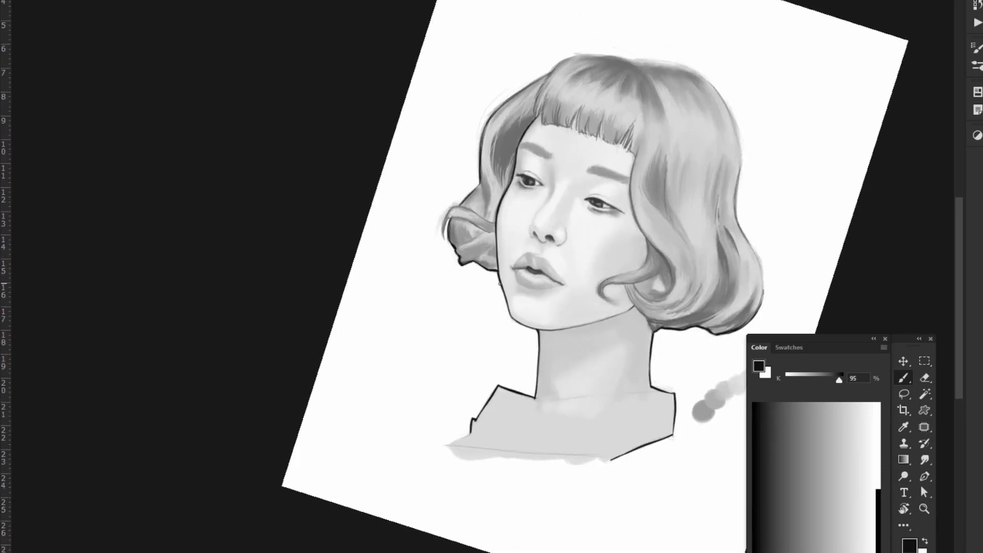
drag(499, 284, 499, 328)
key(r)
key(Escape)
drag(766, 189, 742, 235)
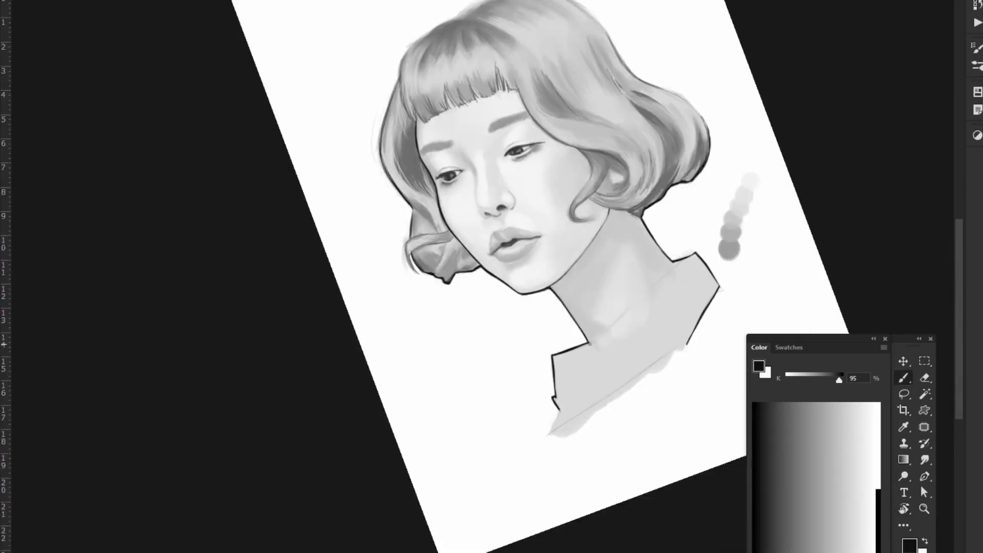
key(Escape)
drag(804, 285, 768, 318)
key(Escape)
Select only the collar area of the figure, fill it with a 5% grey and clear the selection
key(l)
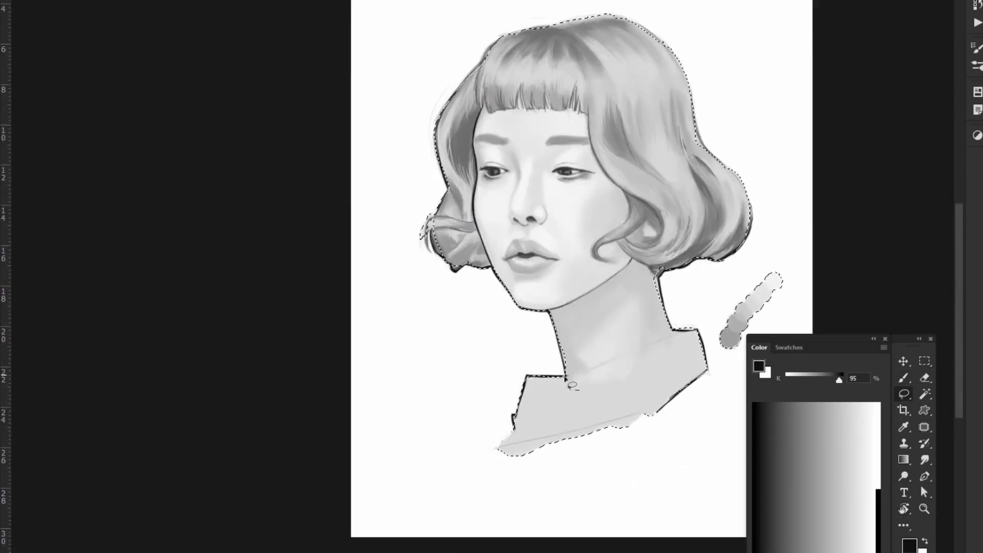
drag(499, 451, 520, 461)
key(x)
key(e)
key(alt+BackSpace)
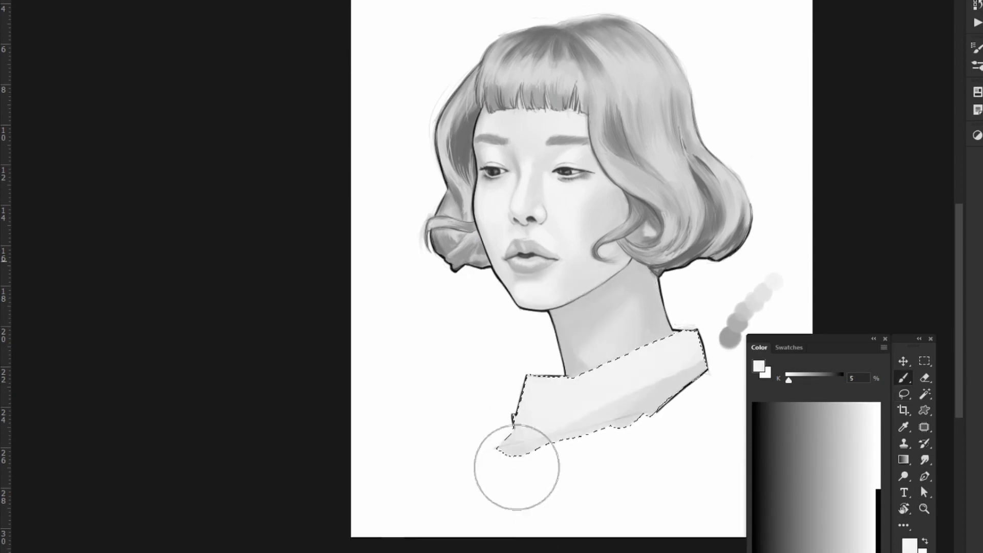
key(ctrl+d)
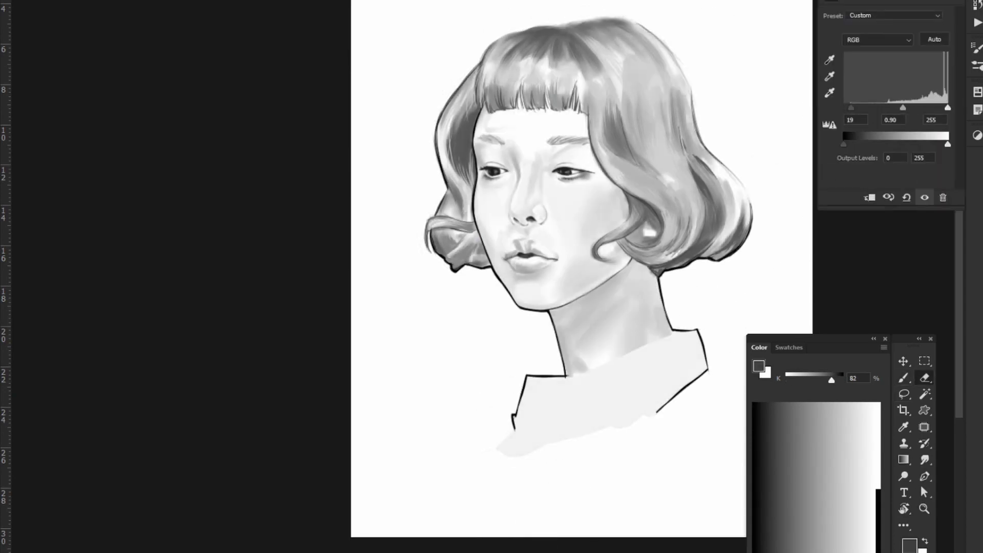
Raise the painting's contrast with Levels inputs of 70, 0.79 and 244, and merge the adjustment into the artwork
key(l)
drag(844, 108, 943, 107)
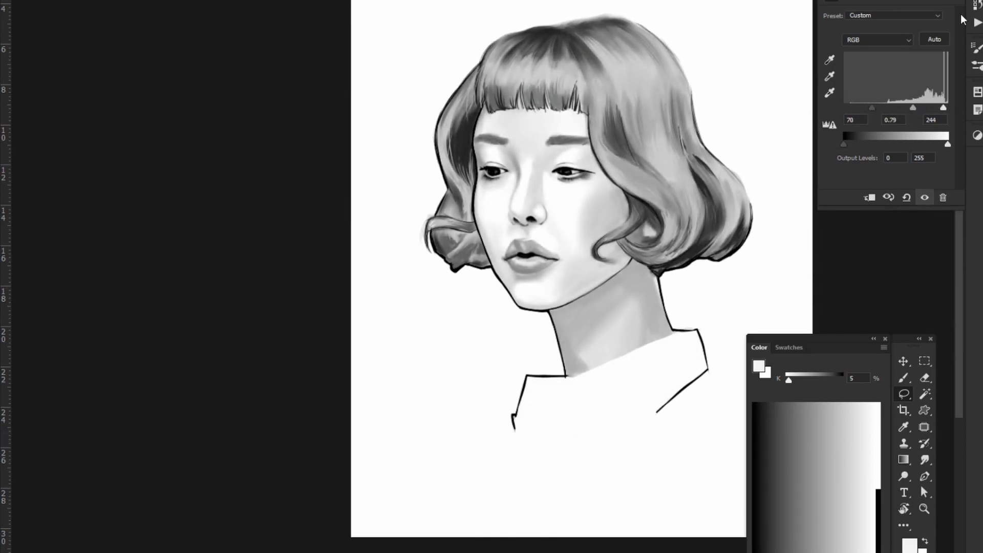
key(v)
key(ctrl+e)
key(b)
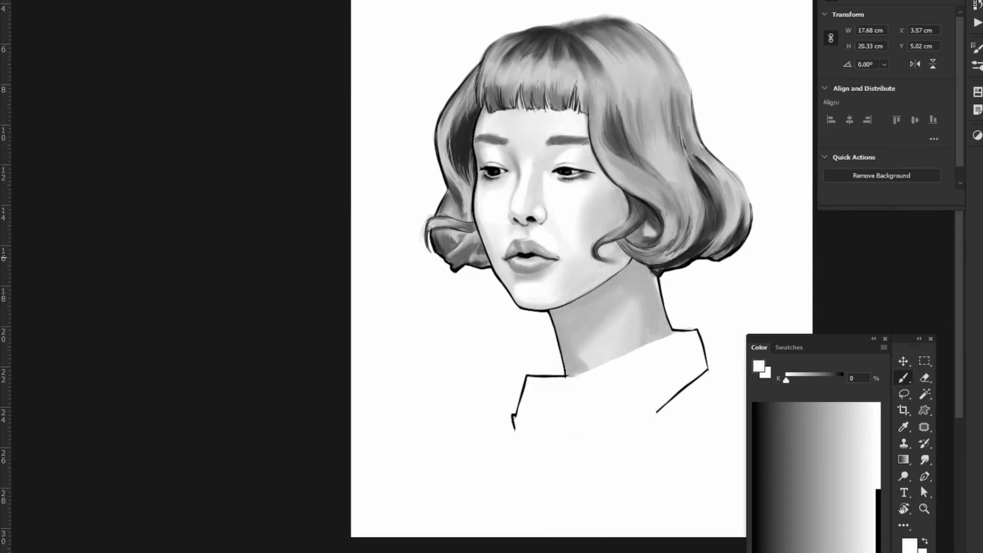
Enlarge the brush and tone the white collar down to a very light grey
alt+click(530, 190)
key(bracketright)
key(bracketright)
key(bracketright)
key(z)
key(ctrl+minus)
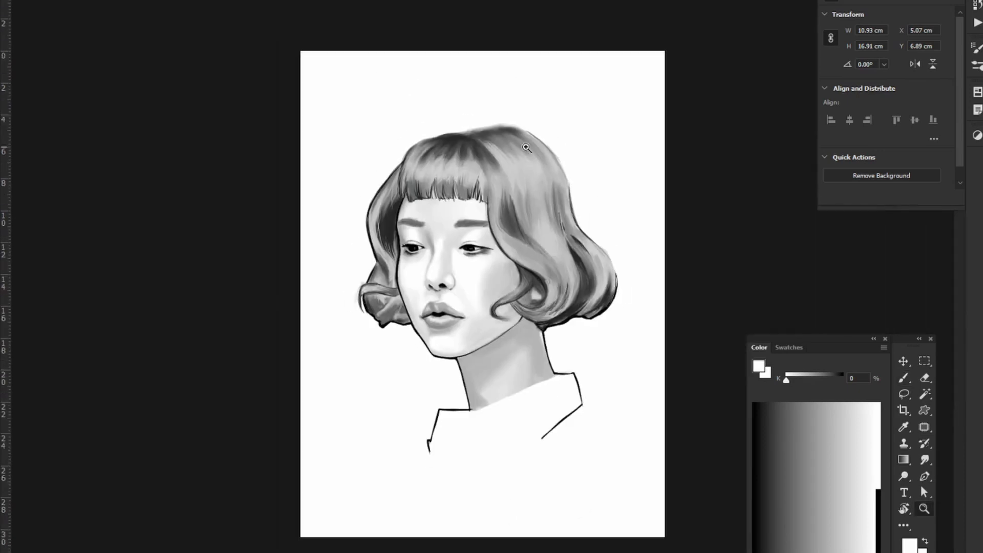
key(alt+bracketright)
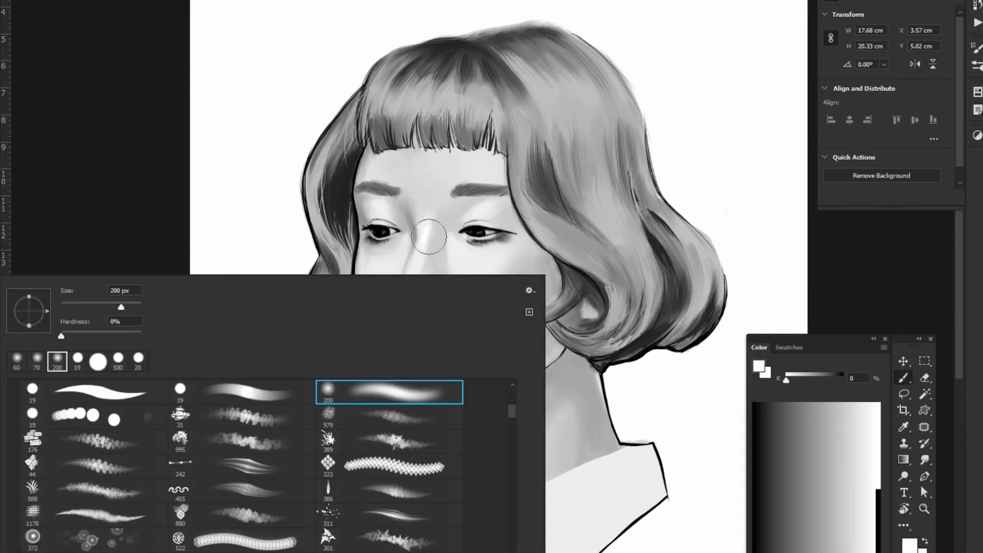
Soften the facial skin tones using a soft 200 px brush with 0% hardness and greys of 4% and 7%
key(Escape)
right_click(427, 229)
key(Escape)
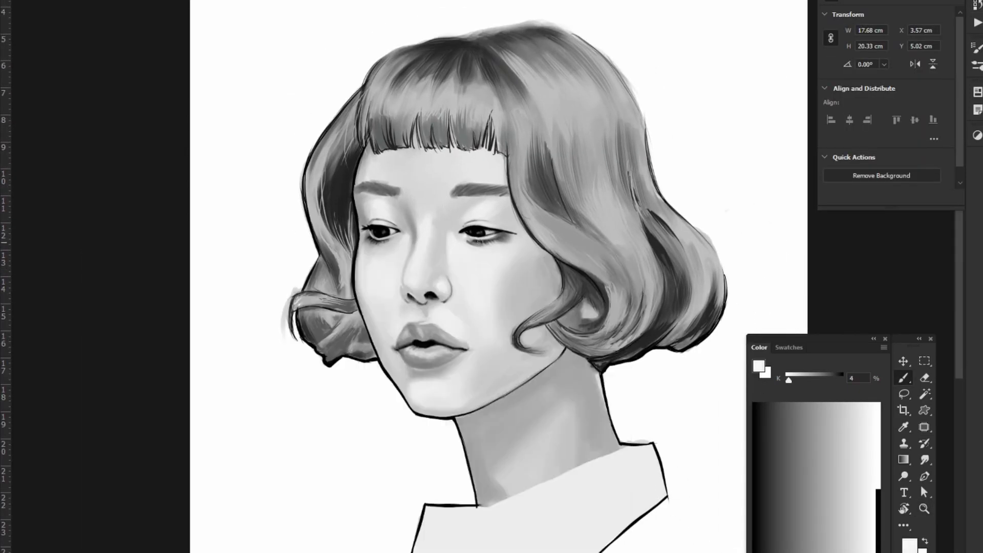
alt+click(454, 395)
alt+click(429, 347)
key(ctrl+0)
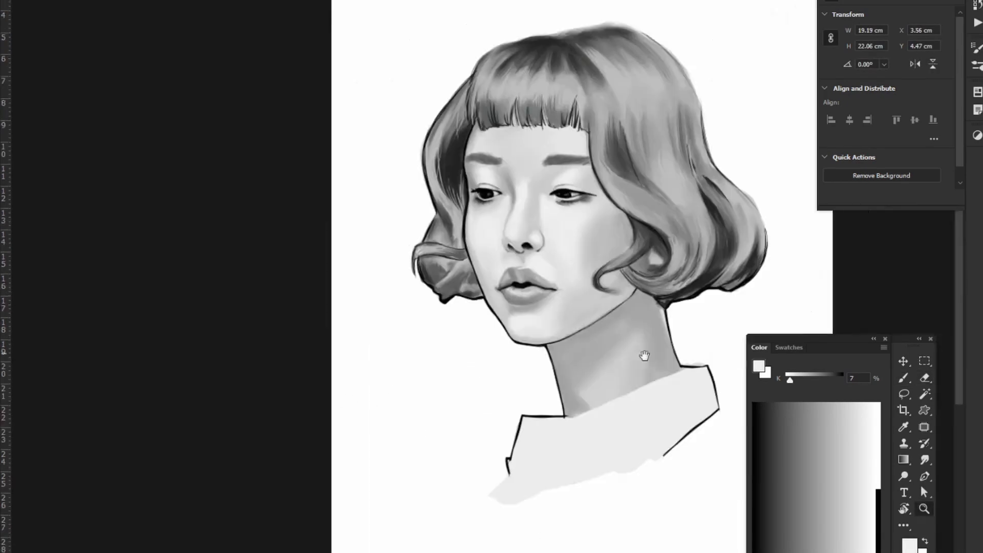
Break up the collar's lower edge into a ragged fade with a textured brush
right_click(513, 414)
key(Escape)
key(ctrl+minus)
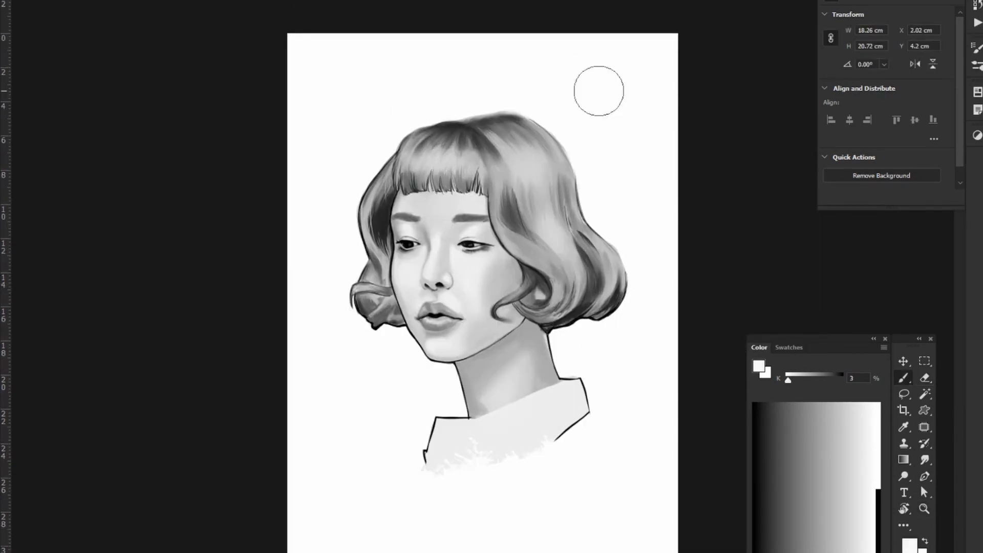
right_click(597, 236)
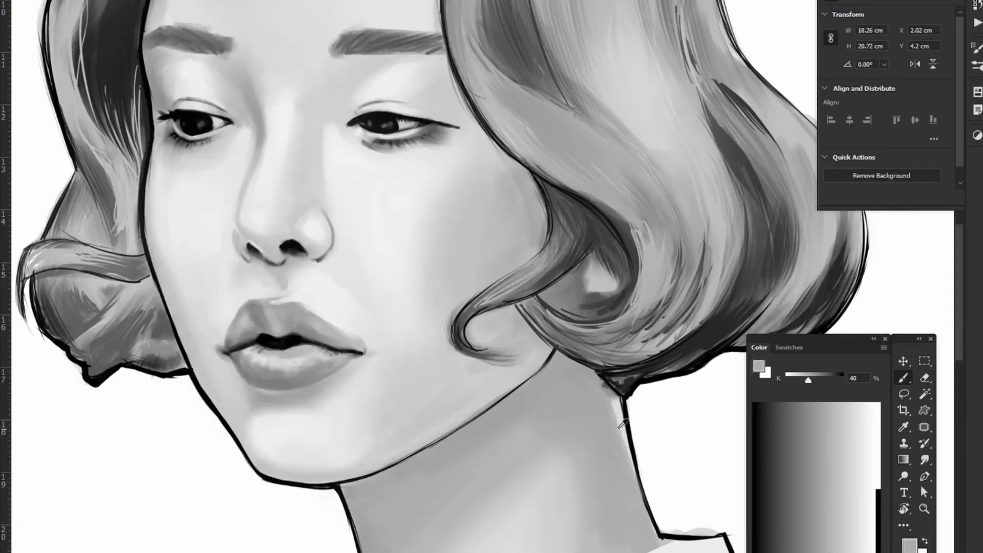